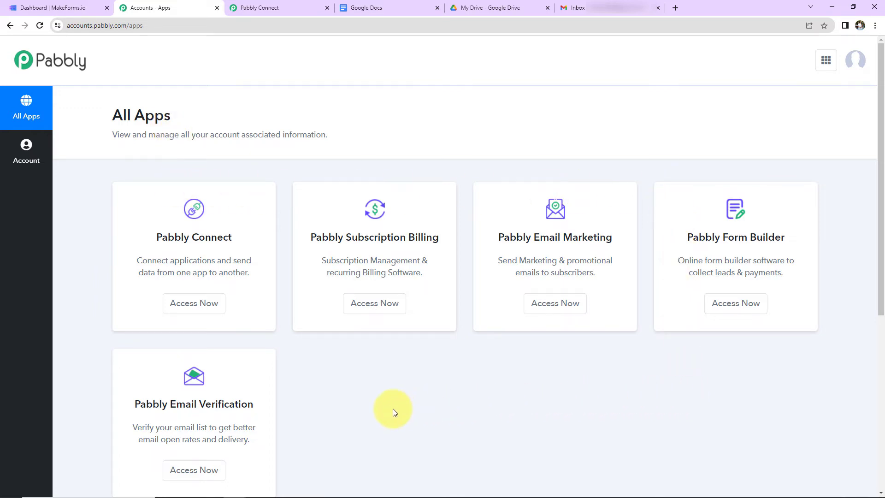
Open Pabbly Connect and create a workflow named 'Create Document & Send Email for MakeForms Responses'
{"action": "left_click", "coordinate": [206, 305]}
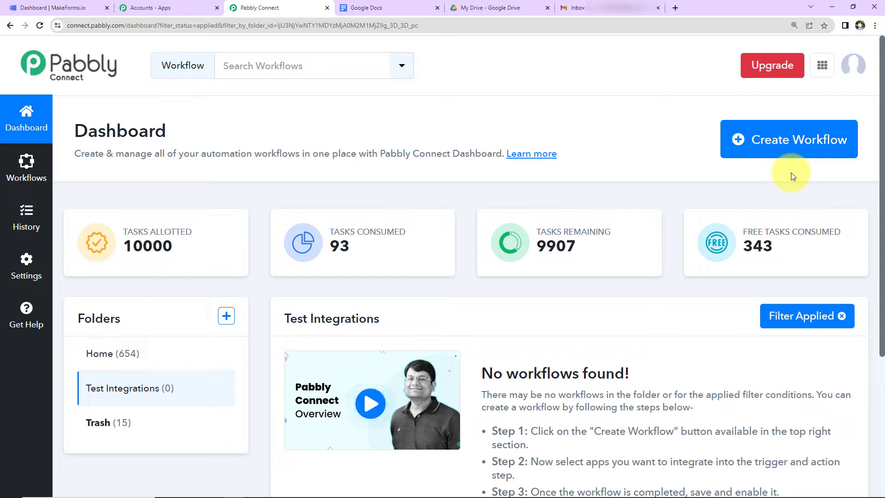
{"action": "left_click", "coordinate": [789, 152]}
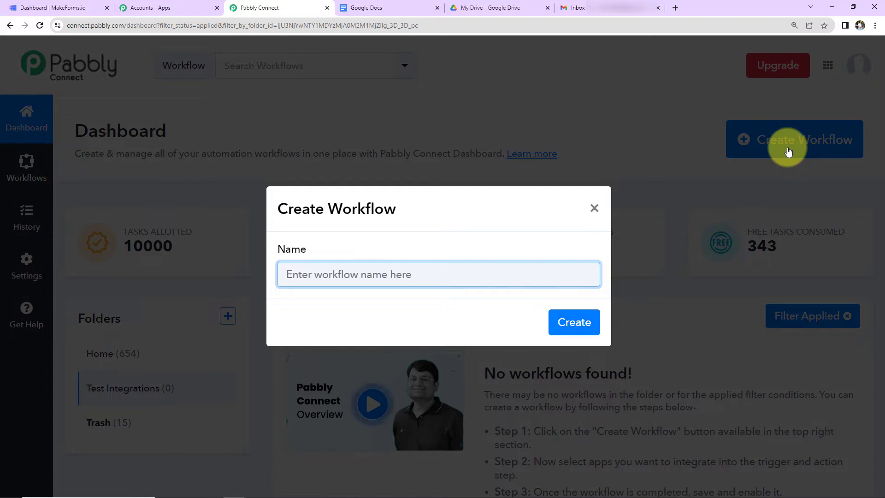
{"action": "type", "text": "Create Document & Send Email for MakeForms Responses"}
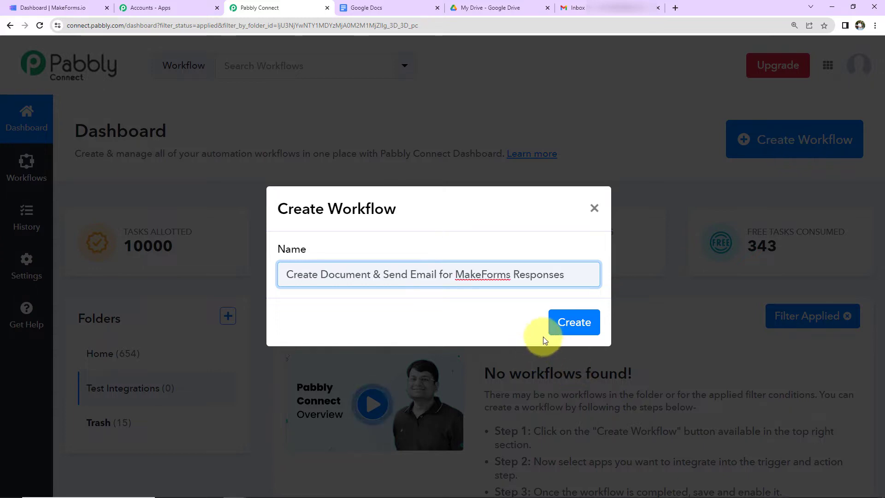
{"action": "left_click", "coordinate": [568, 323]}
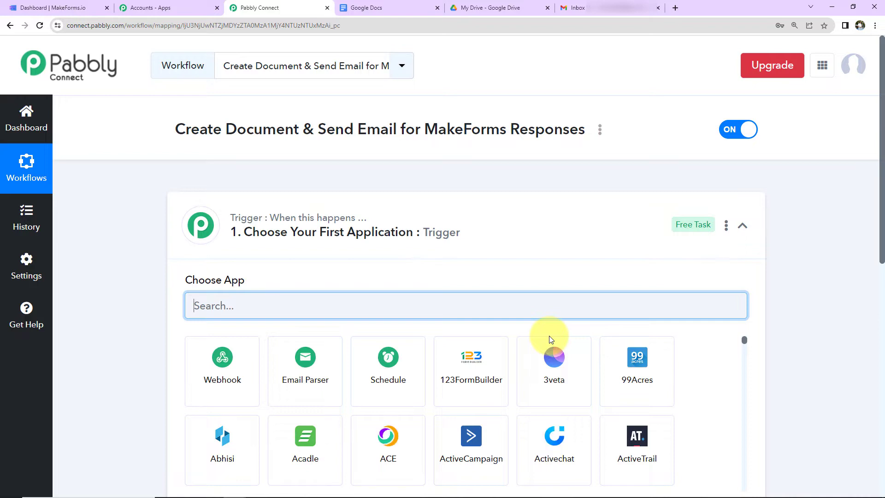
Set the trigger to MakeForms with the New Form Submission event
{"action": "left_click", "coordinate": [742, 225]}
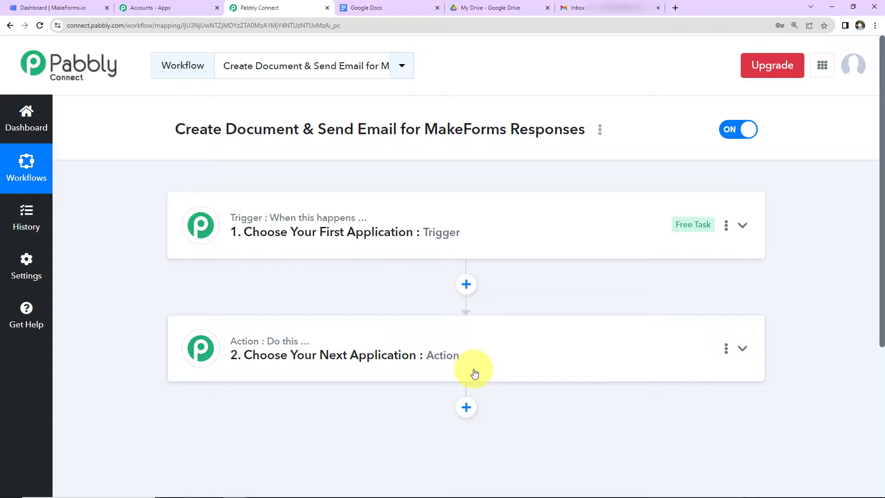
{"action": "left_click", "coordinate": [494, 241]}
{"action": "left_click", "coordinate": [446, 299]}
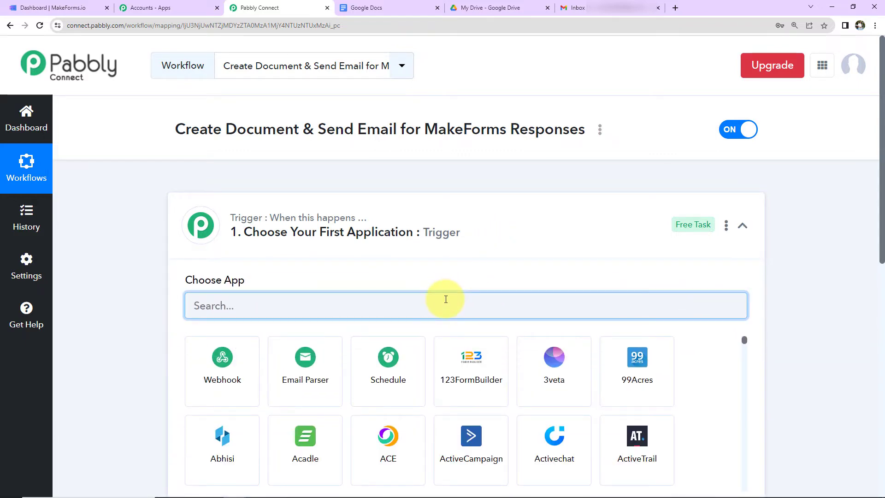
{"action": "type", "text": "make"}
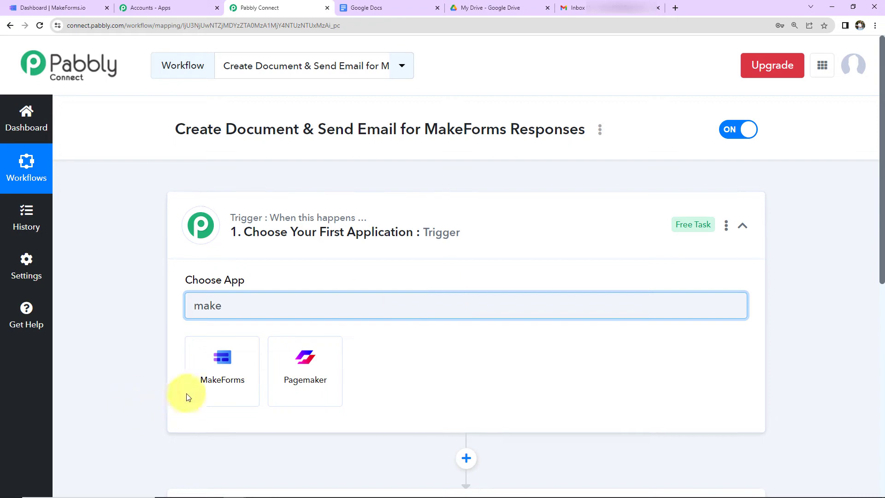
{"action": "left_click", "coordinate": [205, 377]}
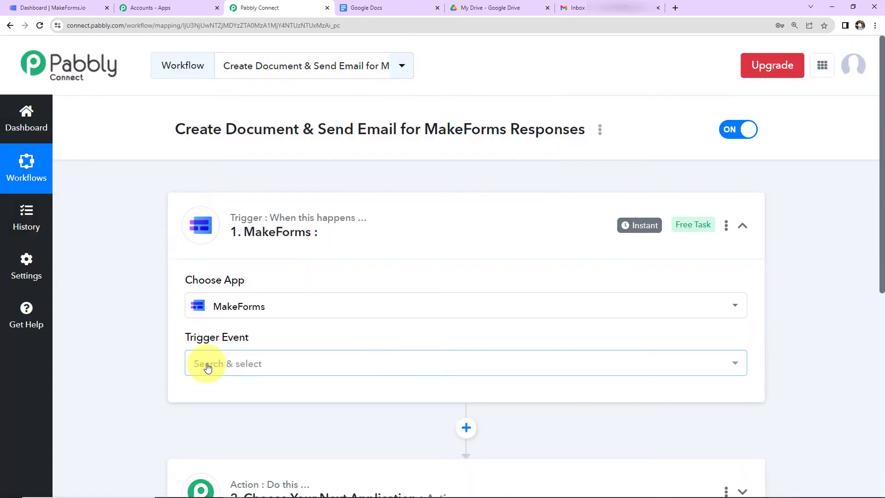
{"action": "left_click", "coordinate": [207, 366]}
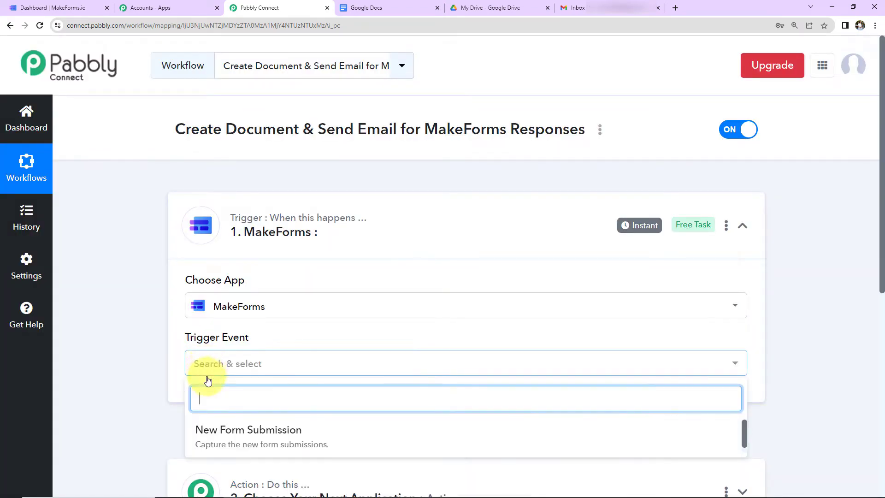
{"action": "left_click", "coordinate": [210, 428]}
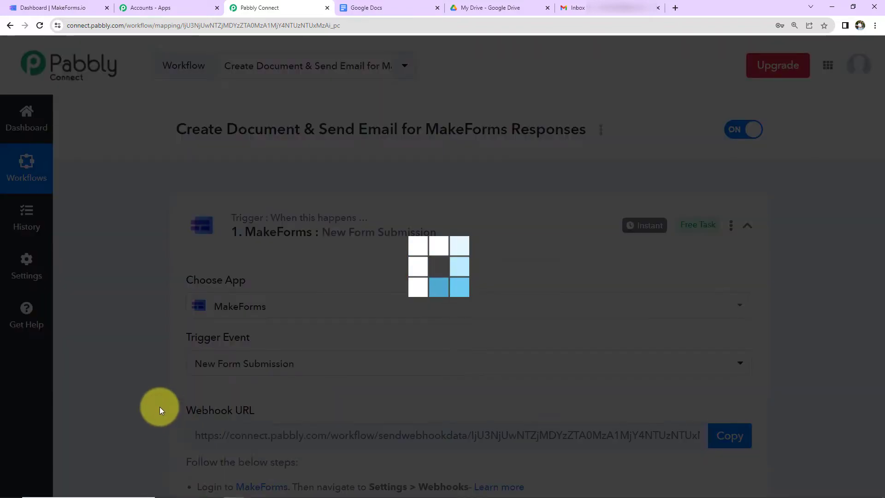
Copy the trigger's webhook URL and go to MakeForms
{"action": "scroll", "coordinate": [157, 383], "scroll_direction": "down", "scroll_amount": 5}
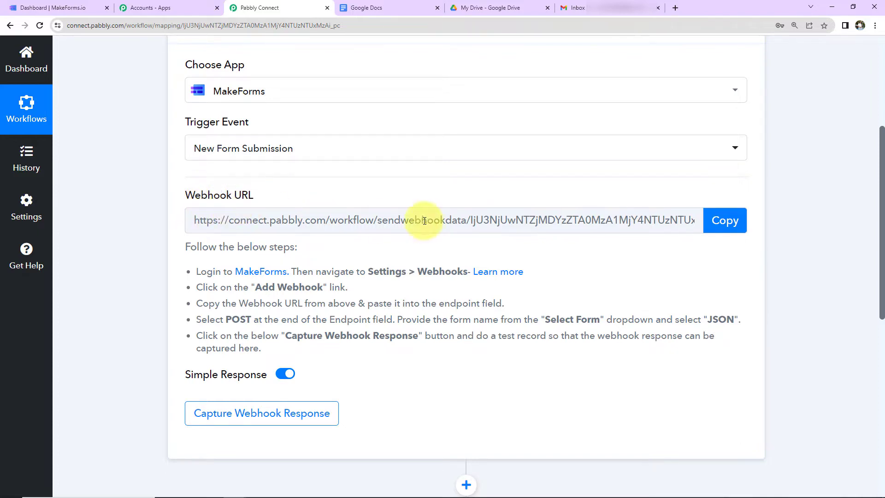
{"action": "left_click", "coordinate": [723, 221]}
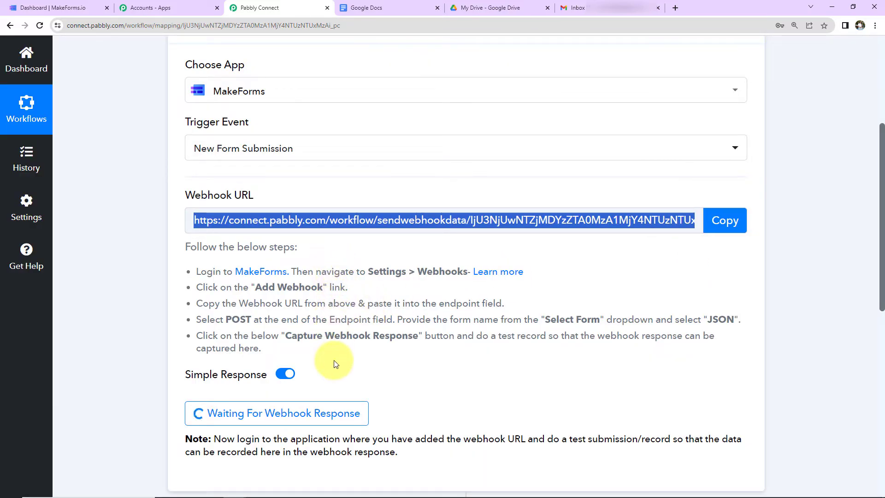
{"action": "left_click", "coordinate": [68, 10]}
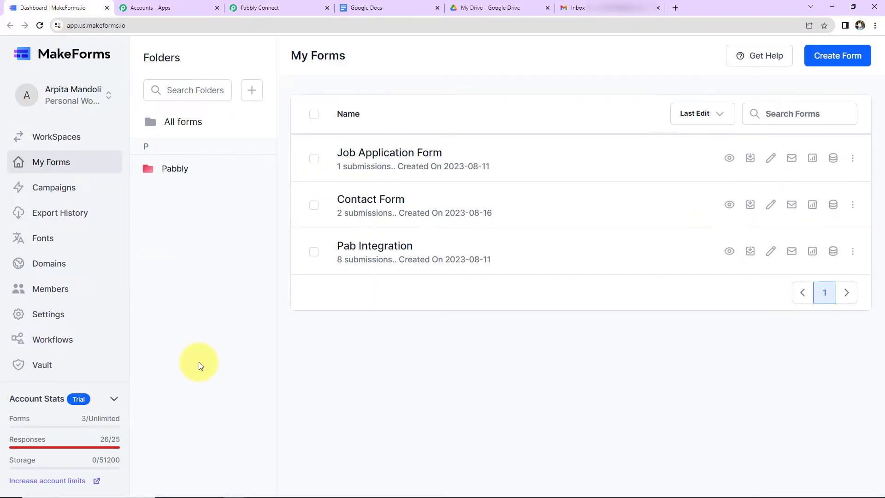
Add a MakeForms webhook with the pasted Pabbly URL as endpoint and POST method
{"action": "left_click", "coordinate": [62, 314]}
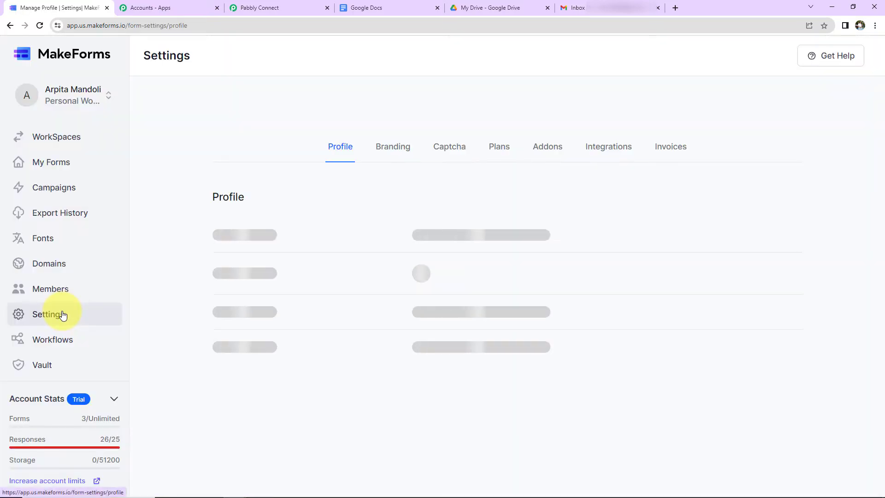
{"action": "left_click", "coordinate": [601, 153]}
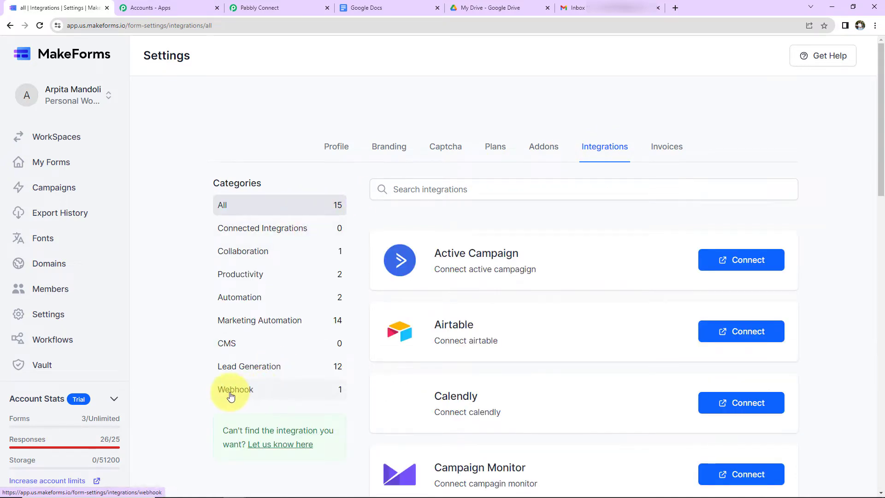
{"action": "left_click", "coordinate": [229, 395]}
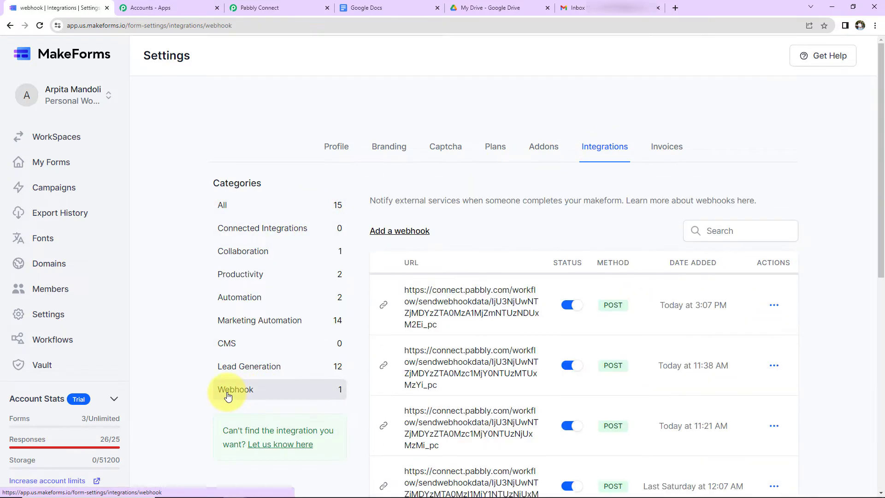
{"action": "left_click", "coordinate": [408, 232]}
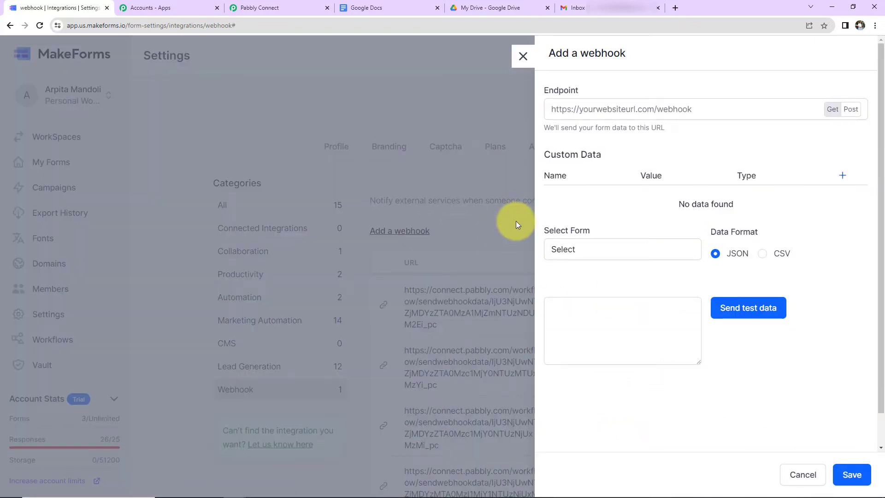
{"action": "left_click", "coordinate": [567, 111]}
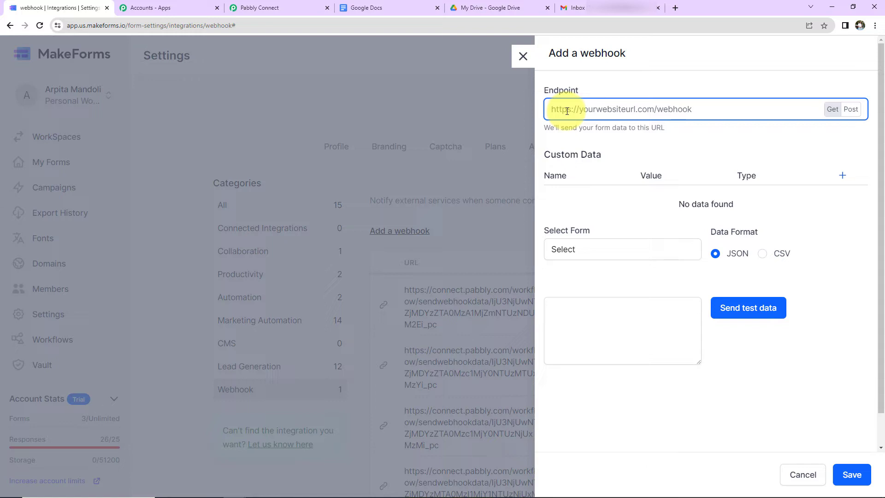
{"action": "key", "text": "ctrl+v"}
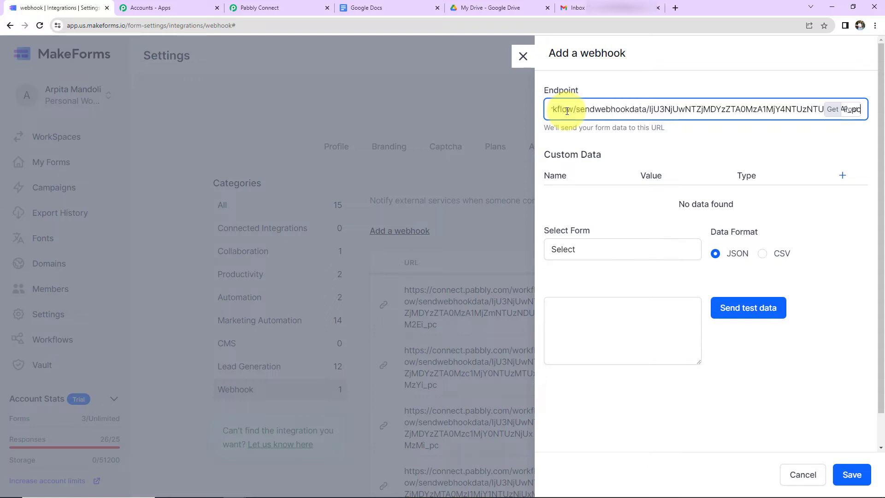
{"action": "left_click", "coordinate": [852, 110]}
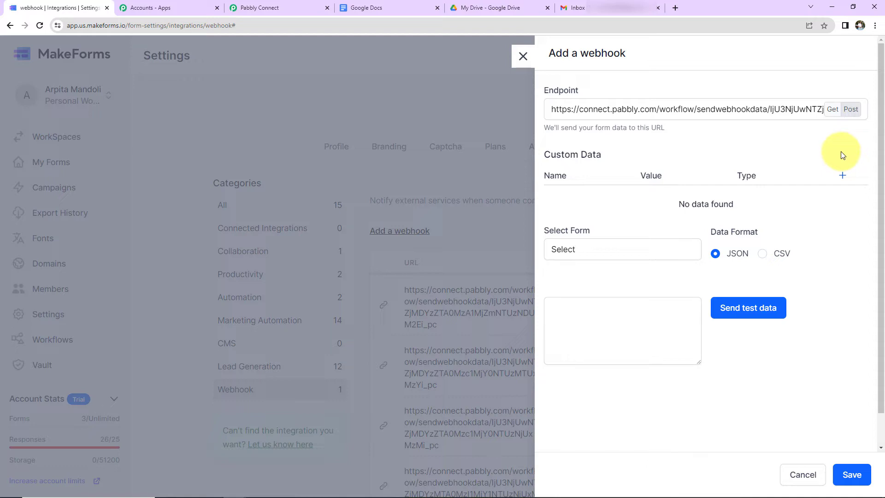
Link the webhook to the Job Application Form and send test data to Pabbly
{"action": "left_click", "coordinate": [618, 250]}
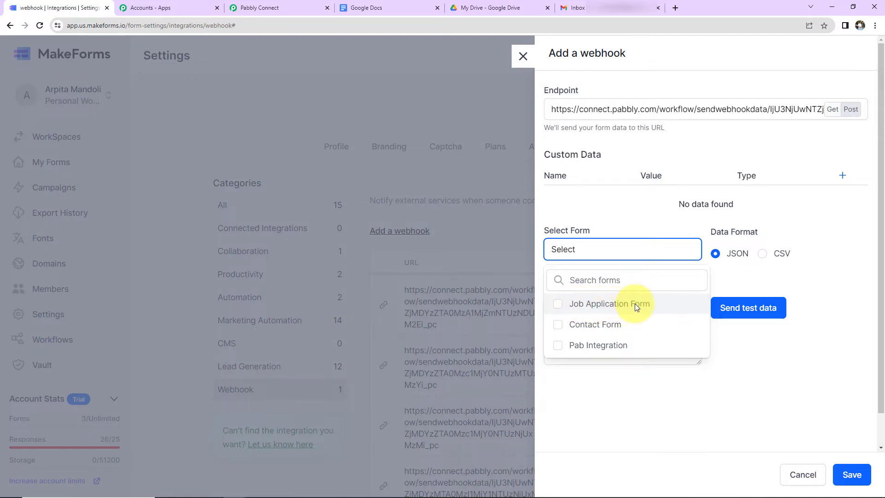
{"action": "left_click", "coordinate": [560, 303]}
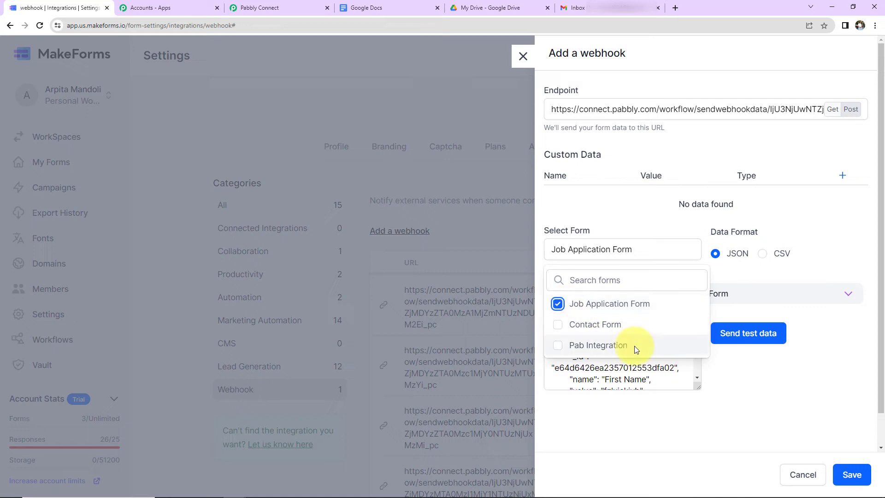
{"action": "left_click", "coordinate": [716, 256]}
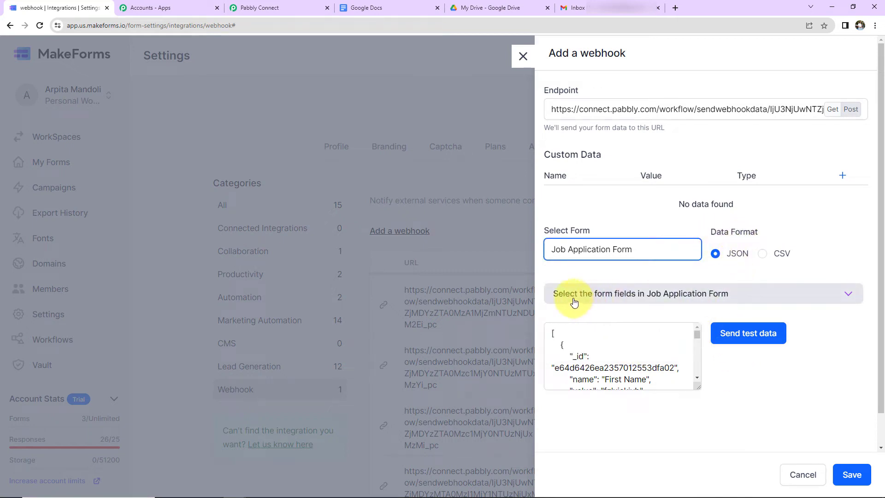
{"action": "left_click", "coordinate": [654, 295]}
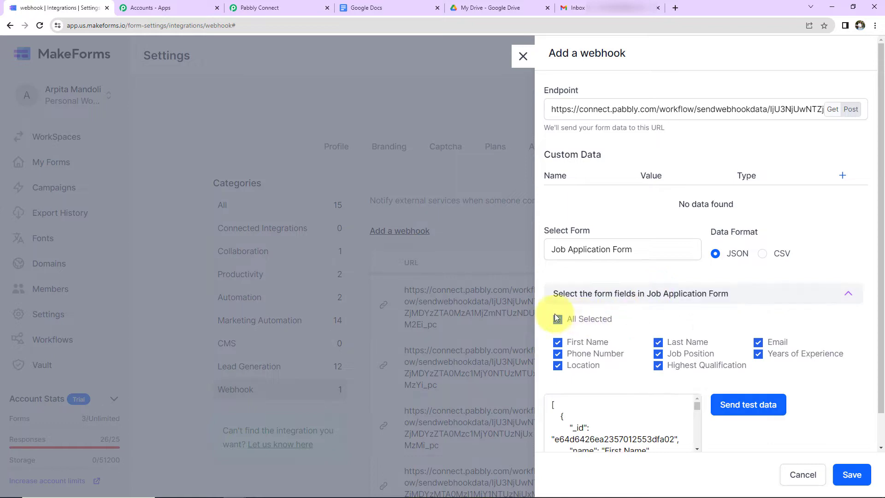
{"action": "left_click", "coordinate": [847, 294]}
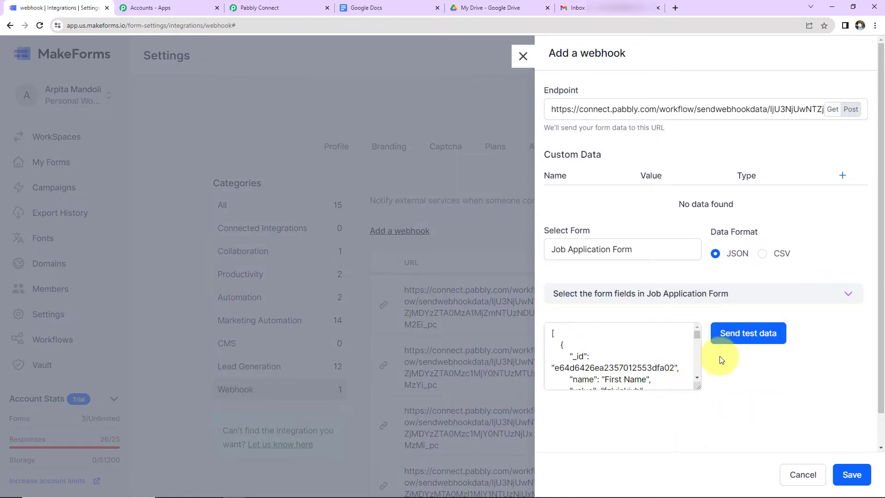
{"action": "left_click", "coordinate": [736, 338]}
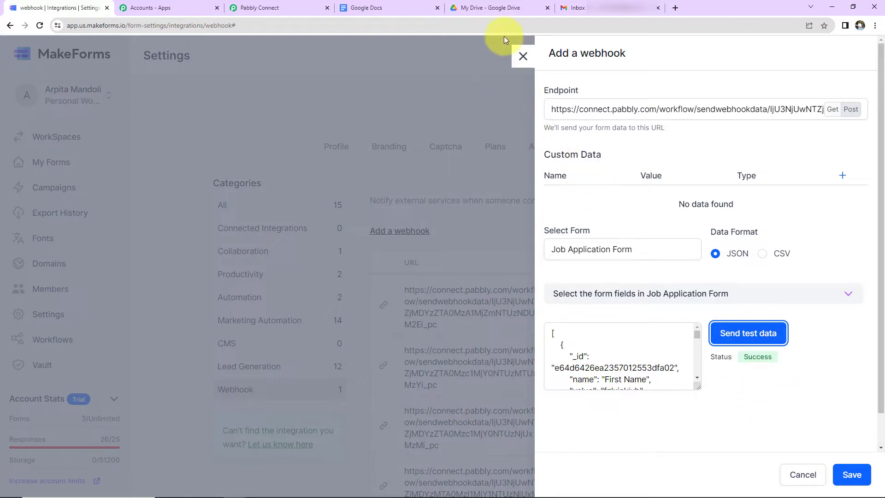
{"action": "left_click", "coordinate": [287, 9]}
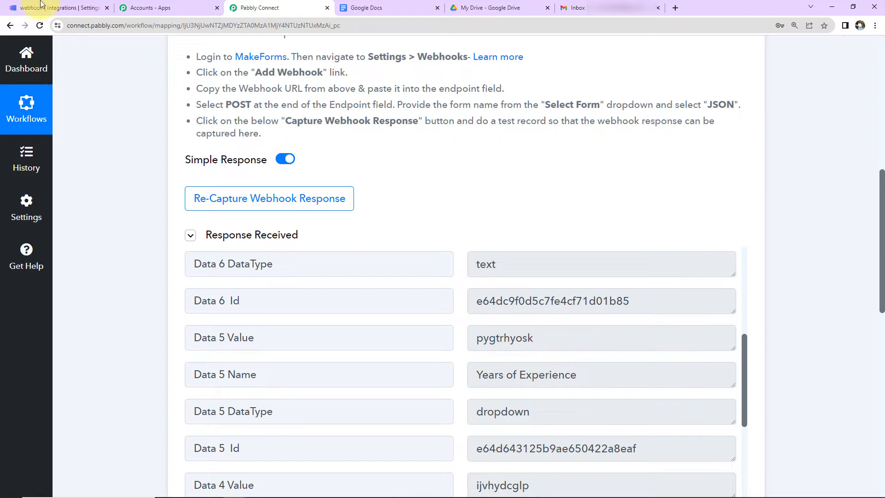
Recapture the webhook response in Pabbly and save the MakeForms webhook
{"action": "left_click", "coordinate": [285, 207]}
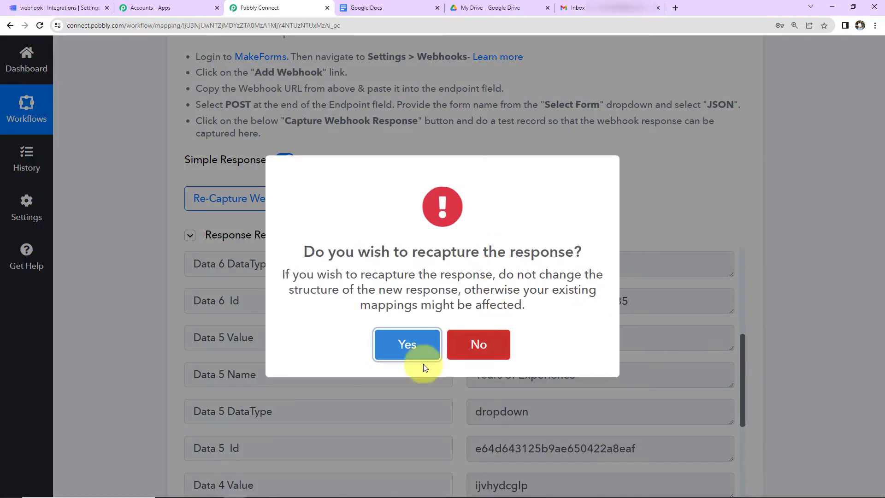
{"action": "left_click", "coordinate": [412, 340]}
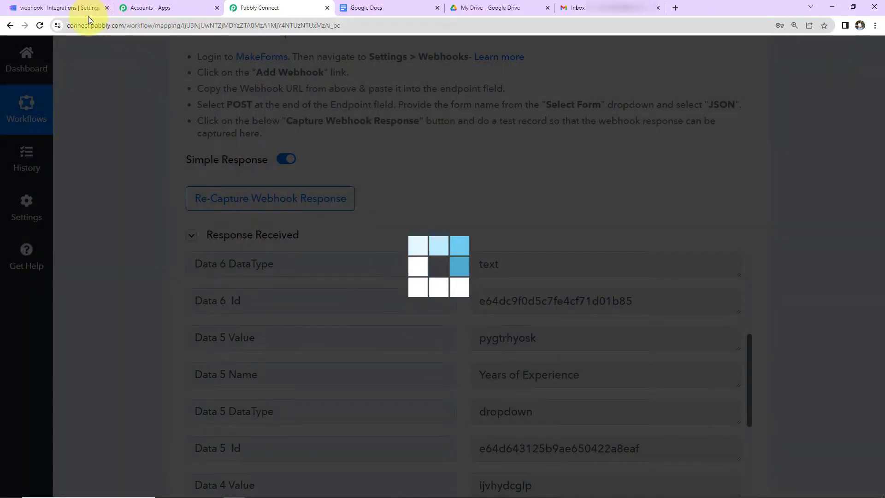
{"action": "left_click", "coordinate": [65, 9]}
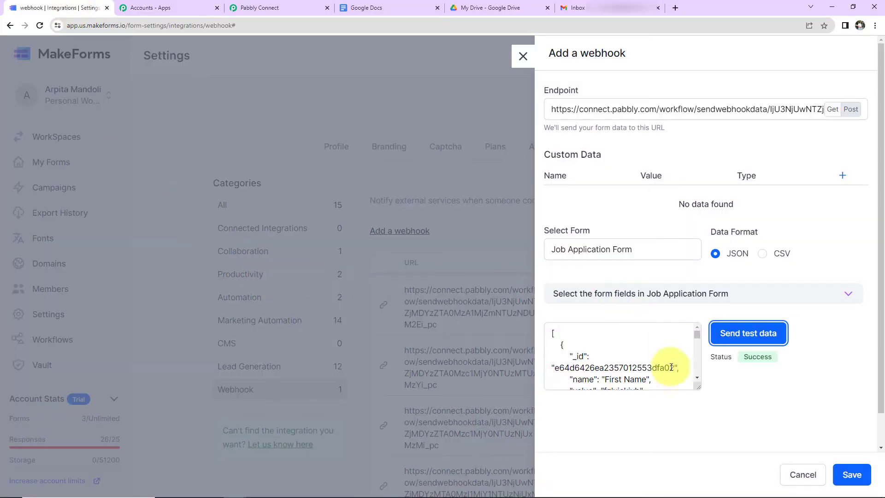
{"action": "left_click", "coordinate": [851, 475]}
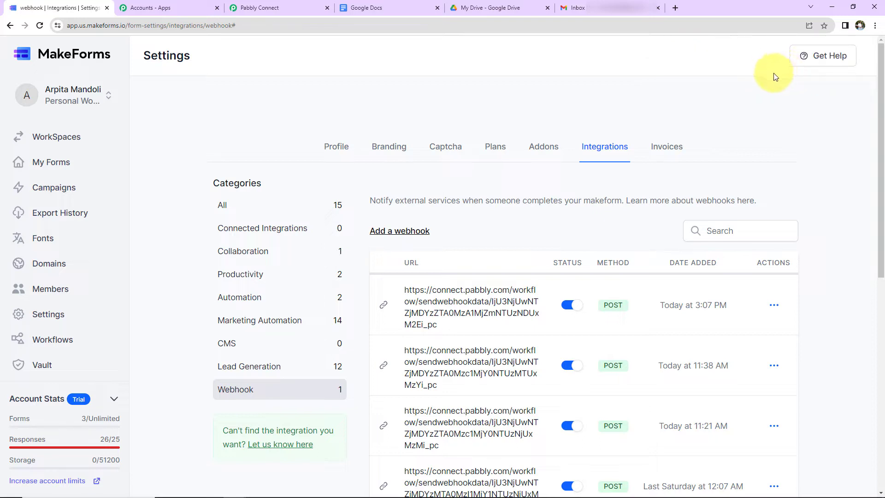
{"action": "left_click", "coordinate": [289, 6]}
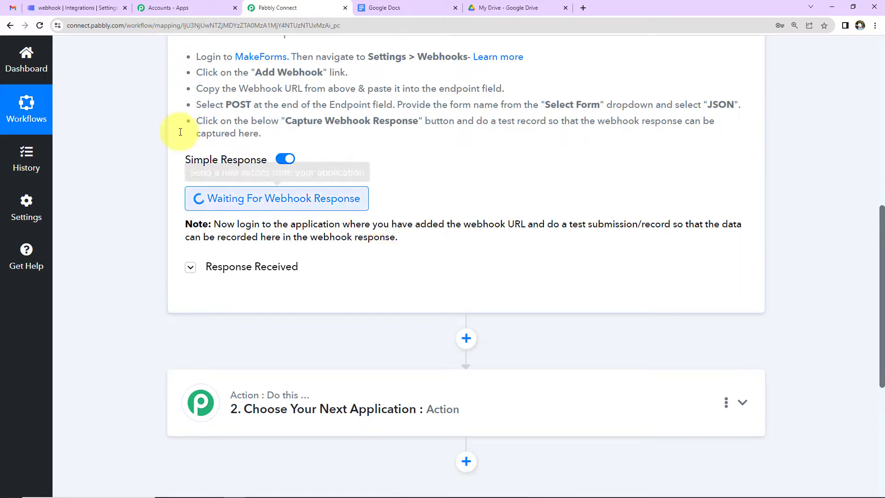
Republish the Job Application Form without a logo and open the live form
{"action": "left_click", "coordinate": [80, 9]}
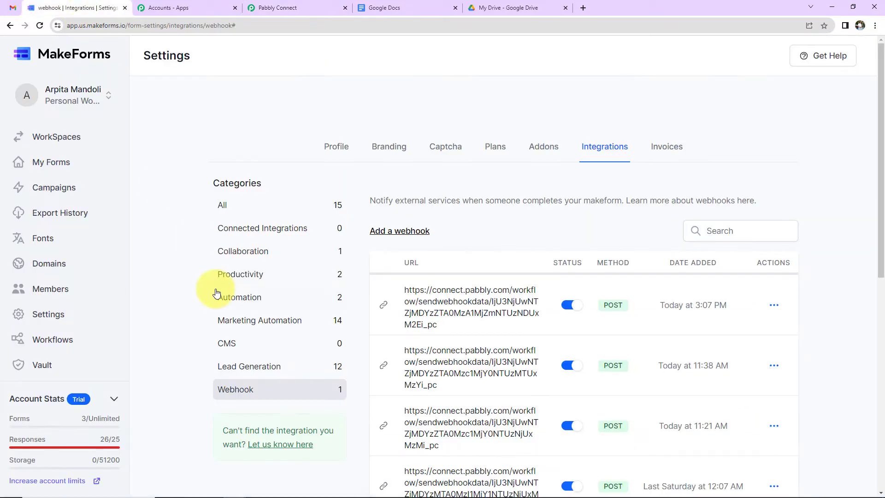
{"action": "left_click", "coordinate": [58, 160]}
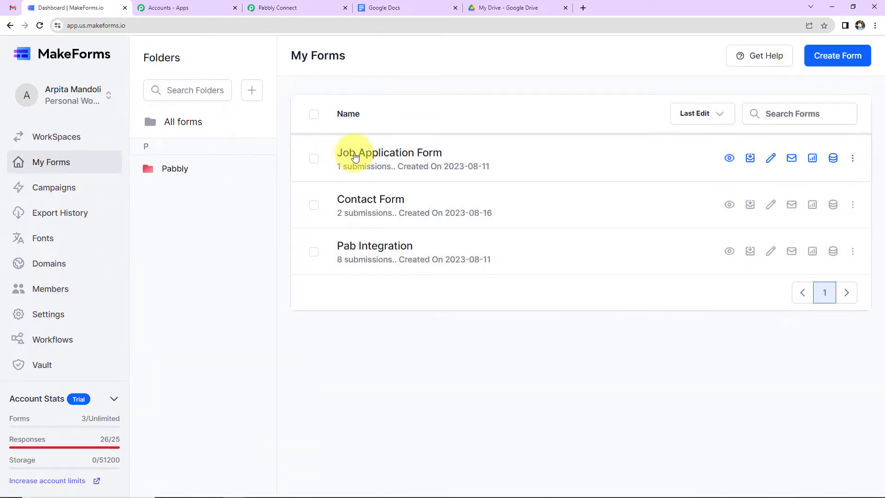
{"action": "left_click", "coordinate": [356, 157]}
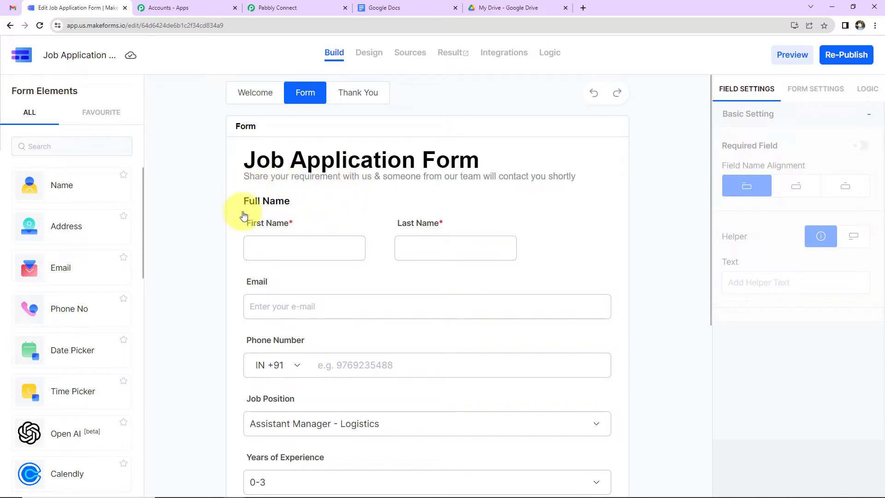
{"action": "scroll", "coordinate": [467, 328], "scroll_direction": "down", "scroll_amount": 2}
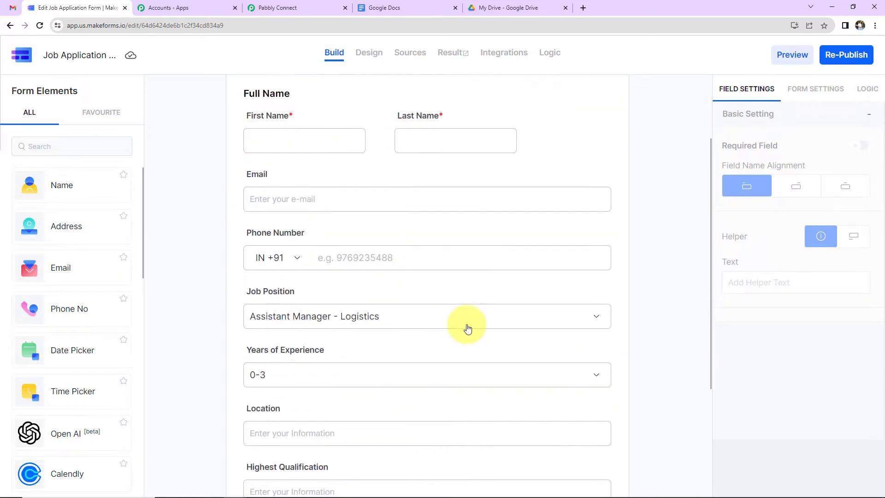
{"action": "scroll", "coordinate": [467, 328], "scroll_direction": "down", "scroll_amount": 2}
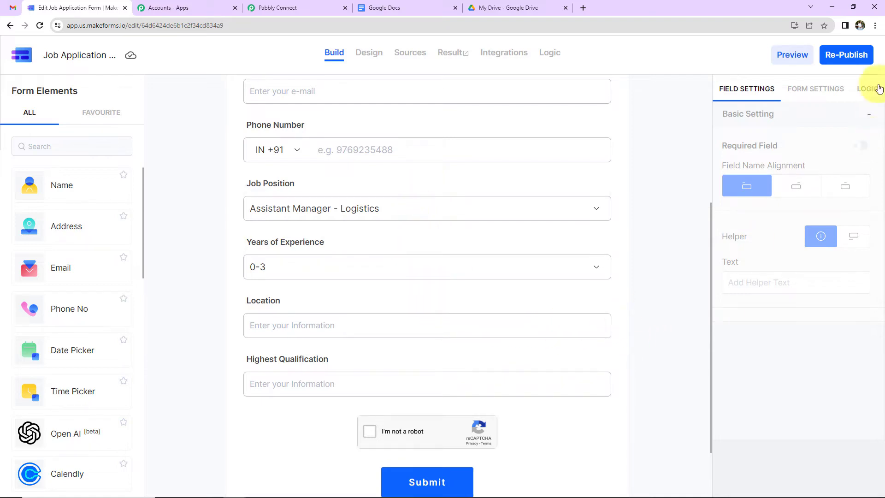
{"action": "left_click", "coordinate": [857, 58]}
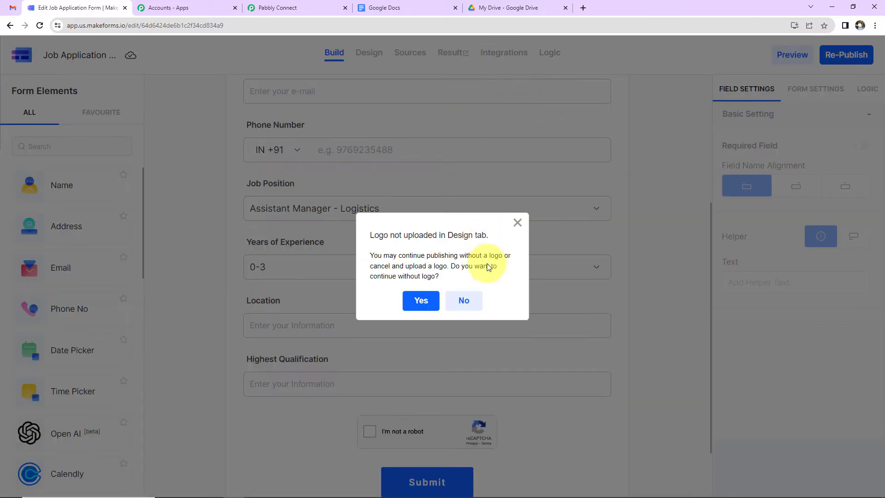
{"action": "left_click", "coordinate": [420, 301]}
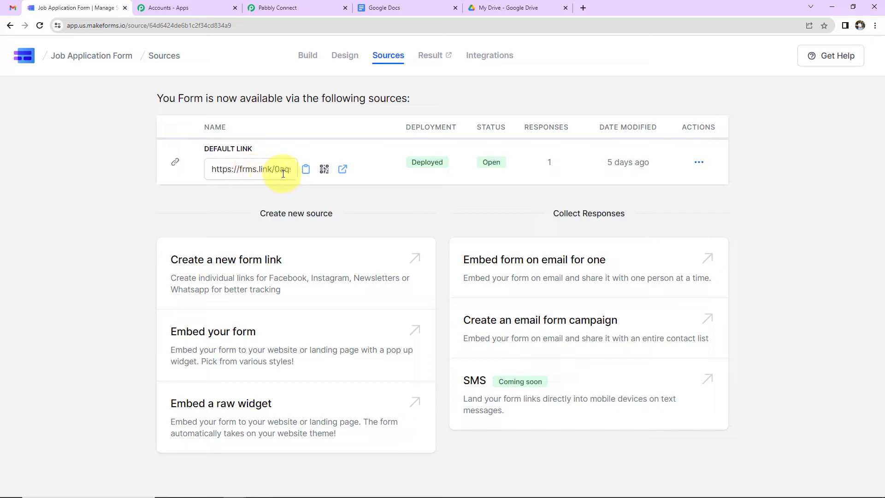
{"action": "left_click", "coordinate": [343, 169]}
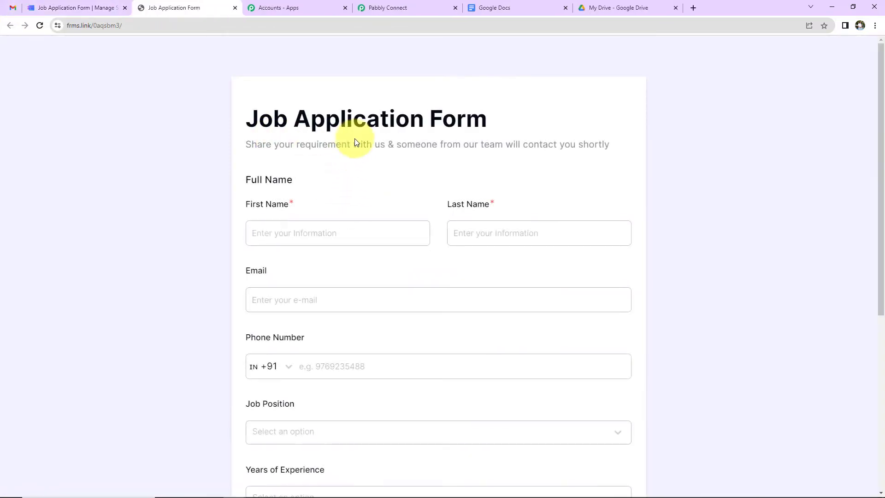
Autofill the applicant's name, email and phone, removing the phone's leading zero
{"action": "left_click", "coordinate": [336, 231]}
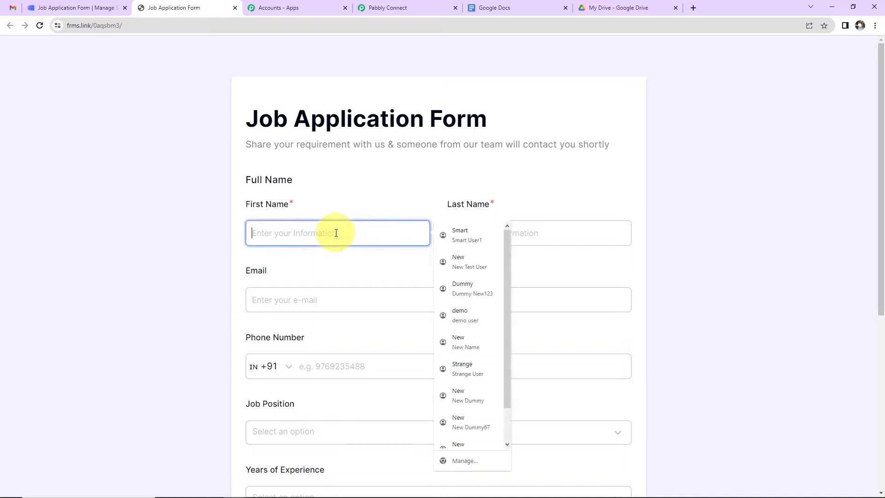
{"action": "left_click", "coordinate": [463, 235]}
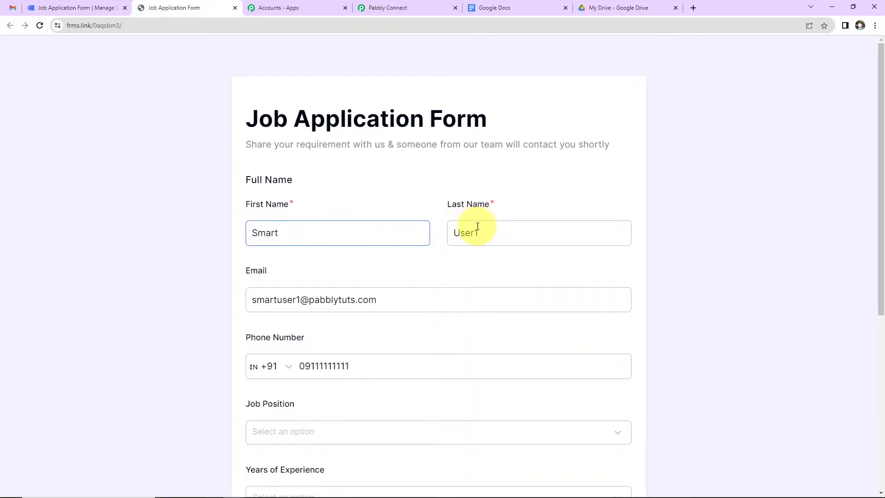
{"action": "scroll", "coordinate": [476, 227], "scroll_direction": "down", "scroll_amount": 2}
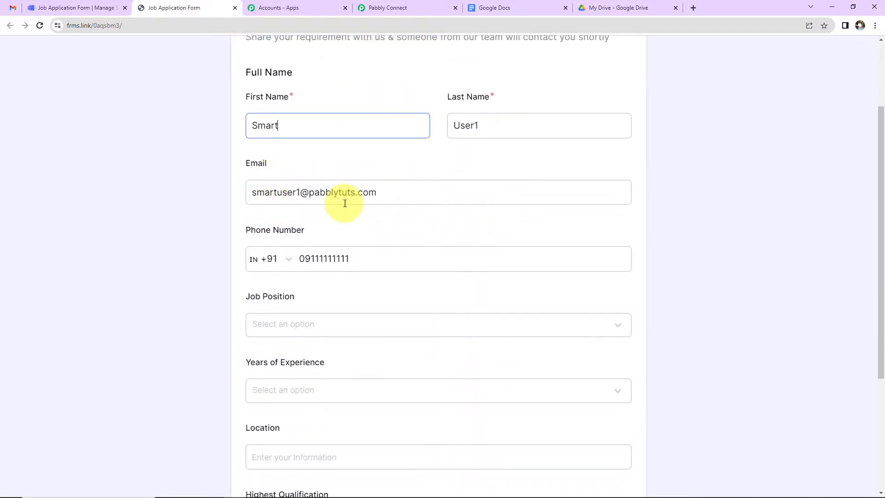
{"action": "scroll", "coordinate": [413, 203], "scroll_direction": "down", "scroll_amount": 2}
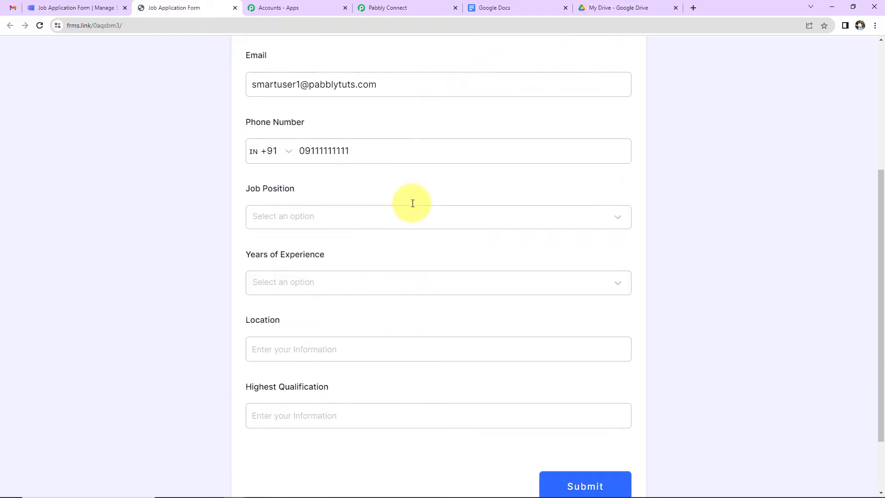
{"action": "left_click", "coordinate": [305, 153]}
{"action": "key", "text": "BackSpace"}
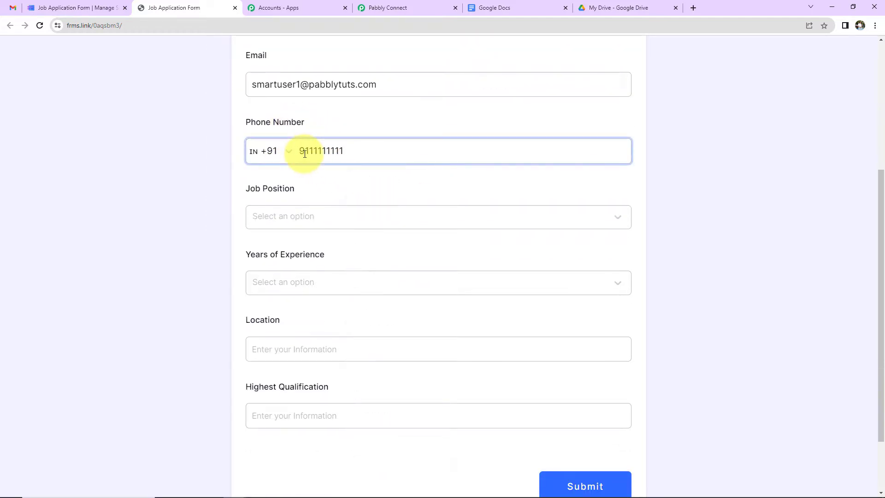
Choose Sales Executive, 3-6 years, location Bhopal, qualification 'M Tech', and submit
{"action": "left_click", "coordinate": [305, 214]}
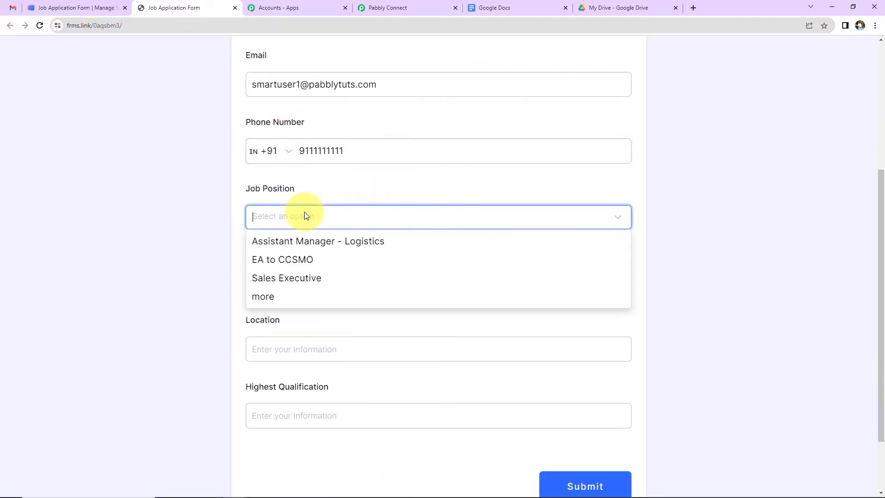
{"action": "left_click", "coordinate": [273, 282]}
{"action": "left_click", "coordinate": [272, 282]}
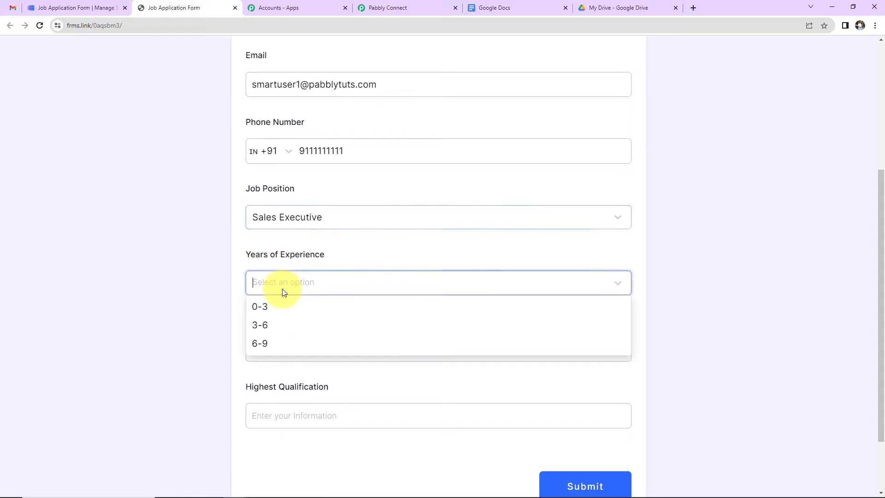
{"action": "left_click", "coordinate": [271, 323]}
{"action": "scroll", "coordinate": [323, 253], "scroll_direction": "down", "scroll_amount": 2}
{"action": "left_click", "coordinate": [317, 269]}
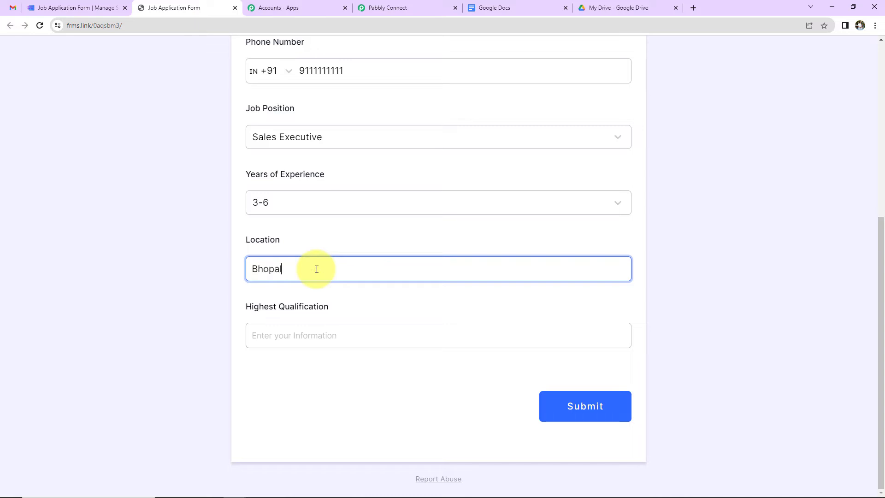
{"action": "left_click", "coordinate": [309, 333]}
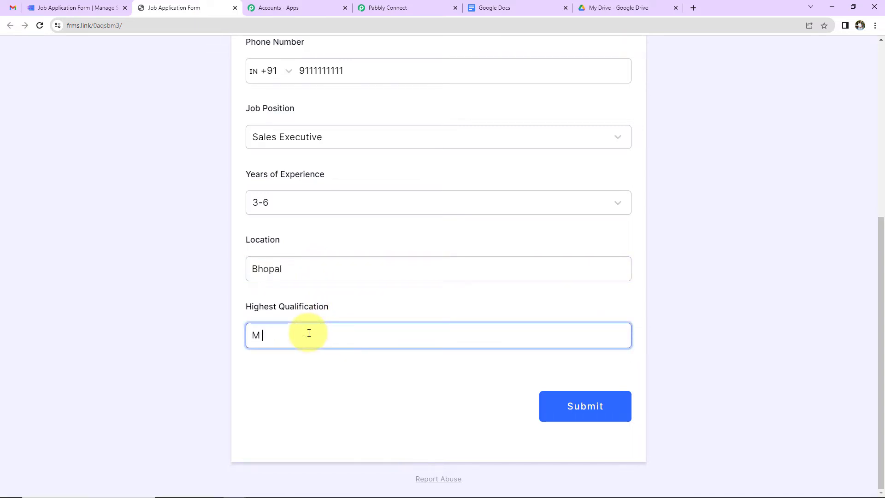
{"action": "type", "text": "M Tech"}
{"action": "left_click", "coordinate": [598, 406]}
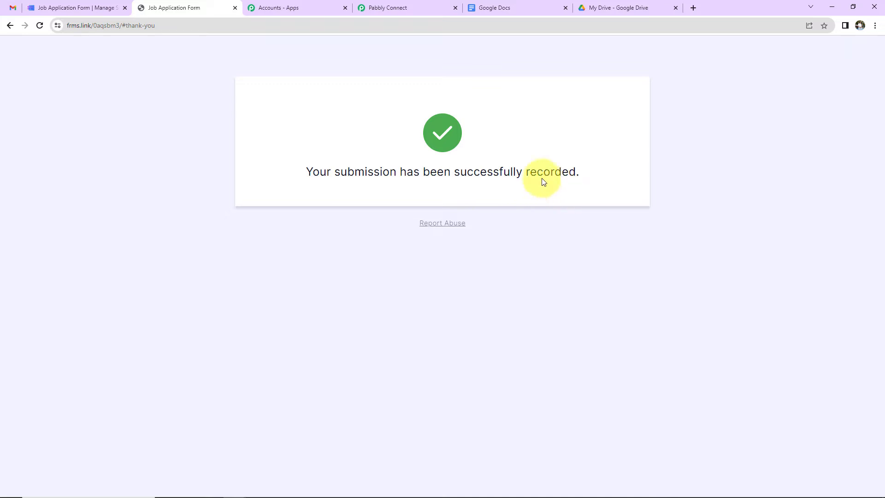
{"action": "left_click", "coordinate": [393, 9]}
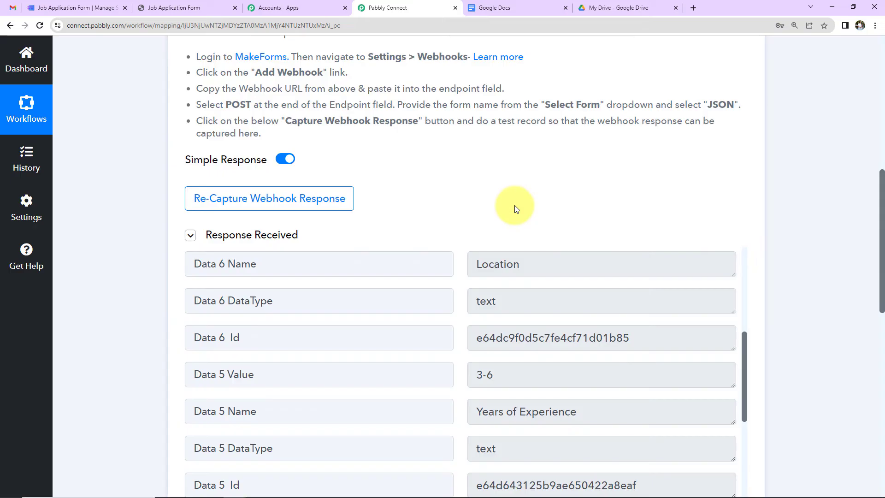
Scroll through the captured Job Position, Years of Experience and Location response fields
{"action": "scroll", "coordinate": [515, 206], "scroll_direction": "down", "scroll_amount": 2}
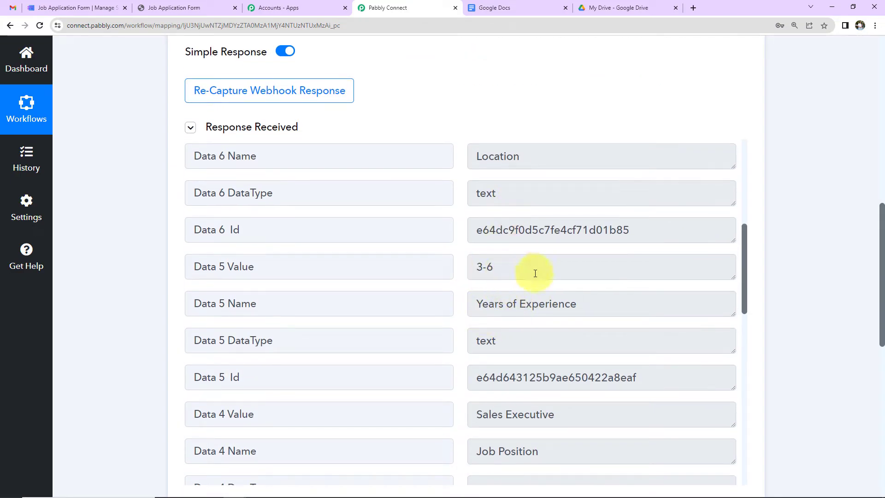
{"action": "scroll", "coordinate": [530, 277], "scroll_direction": "down", "scroll_amount": 2}
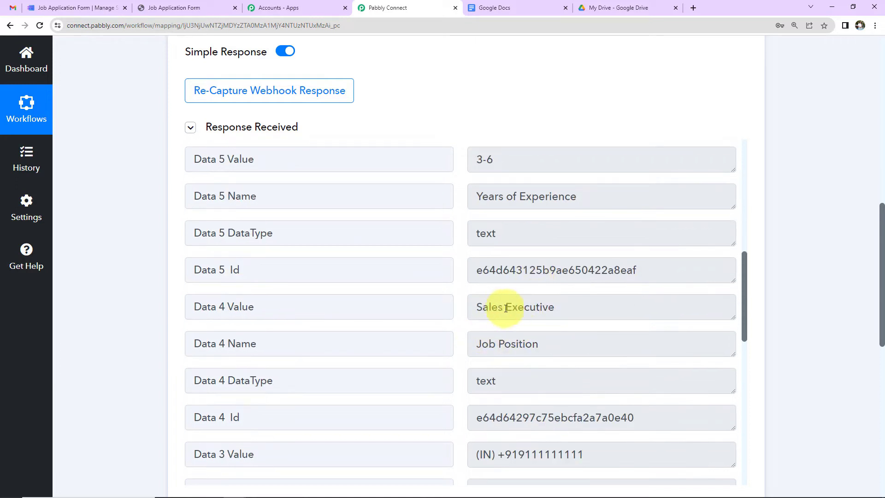
{"action": "scroll", "coordinate": [575, 308], "scroll_direction": "down", "scroll_amount": 2}
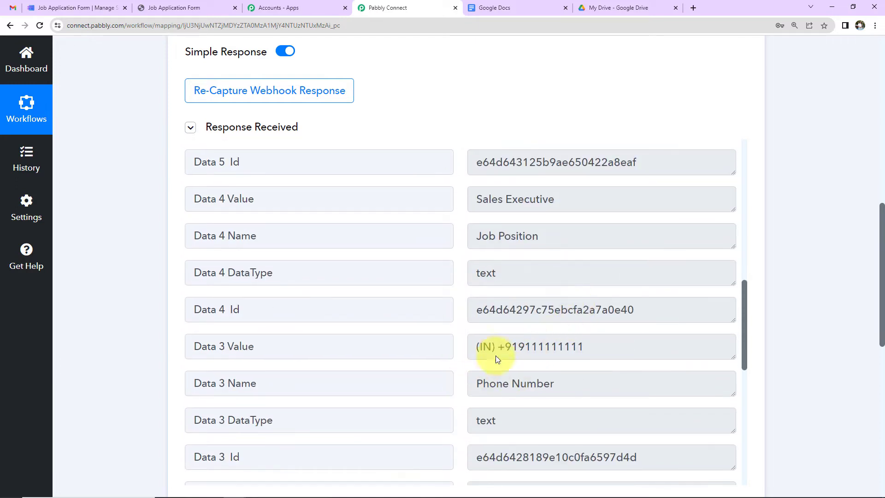
{"action": "scroll", "coordinate": [588, 329], "scroll_direction": "down", "scroll_amount": 3}
{"action": "scroll", "coordinate": [591, 323], "scroll_direction": "down", "scroll_amount": 1}
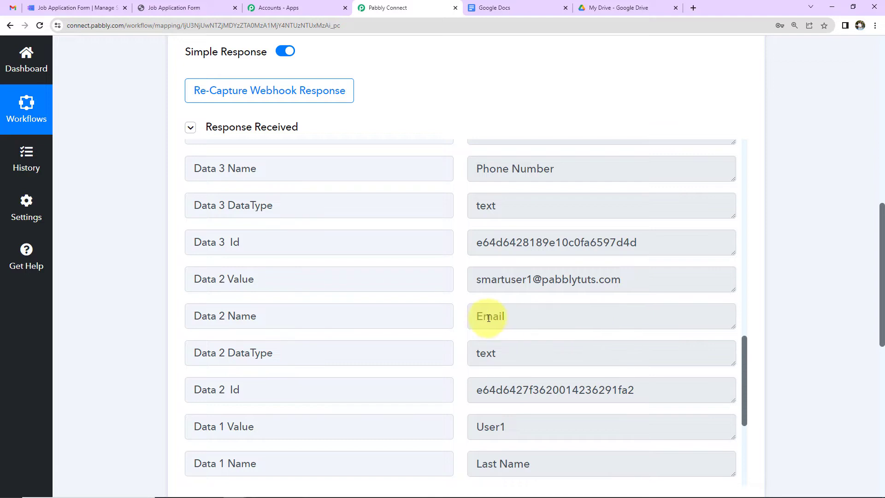
{"action": "scroll", "coordinate": [599, 306], "scroll_direction": "down", "scroll_amount": 4}
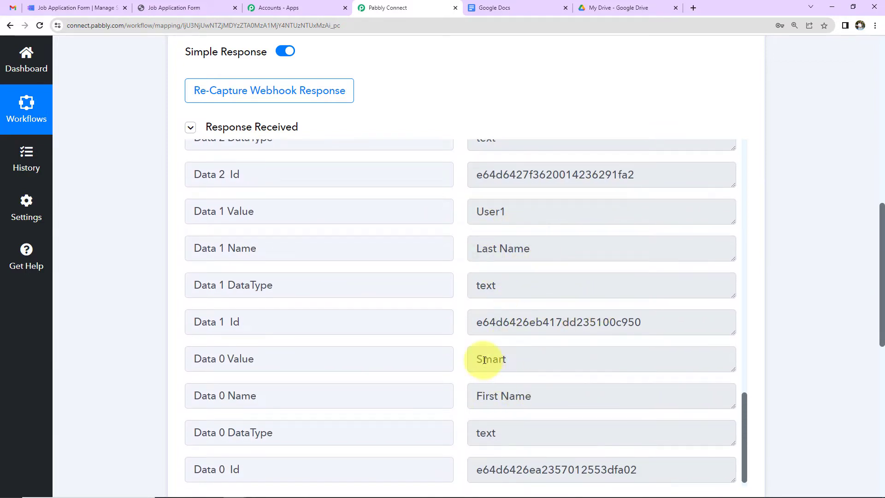
{"action": "scroll", "coordinate": [584, 323], "scroll_direction": "down", "scroll_amount": 1}
{"action": "scroll", "coordinate": [583, 338], "scroll_direction": "down", "scroll_amount": 2}
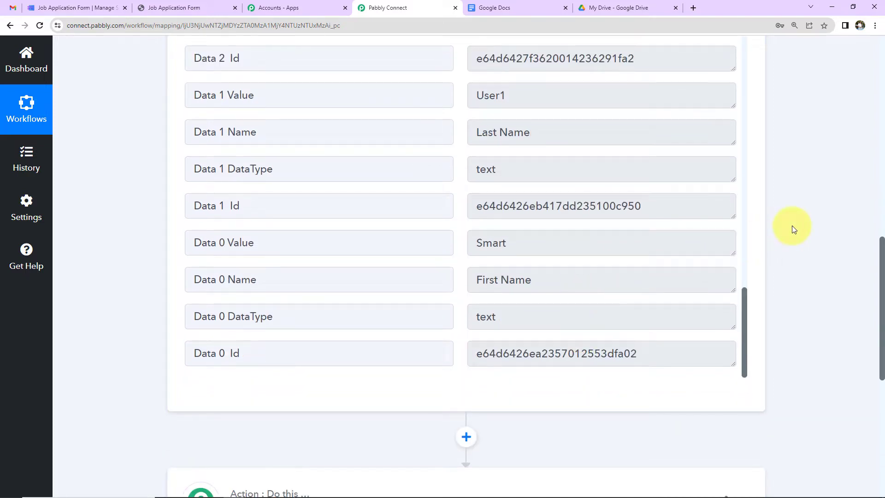
{"action": "left_click", "coordinate": [526, 8]}
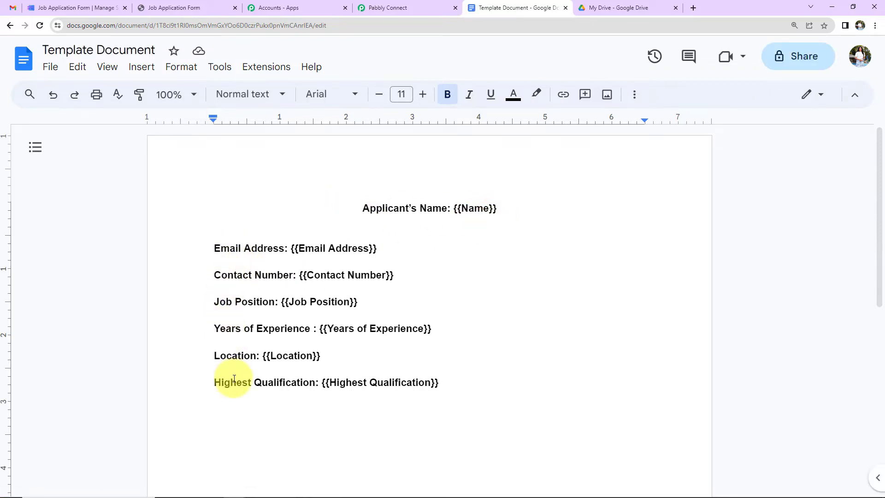
Return to the Pabbly Connect workflow after viewing the Template Document
{"action": "left_click", "coordinate": [395, 7]}
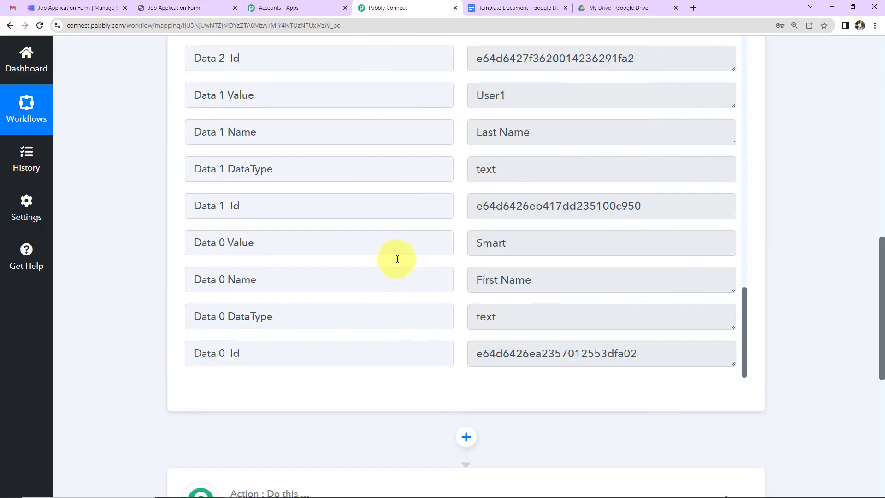
Set the second step to Google Docs, action Create Document from Template, and begin connecting
{"action": "scroll", "coordinate": [406, 286], "scroll_direction": "down", "scroll_amount": 1}
{"action": "scroll", "coordinate": [413, 300], "scroll_direction": "down", "scroll_amount": 3}
{"action": "left_click", "coordinate": [380, 300]}
{"action": "left_click", "coordinate": [307, 367]}
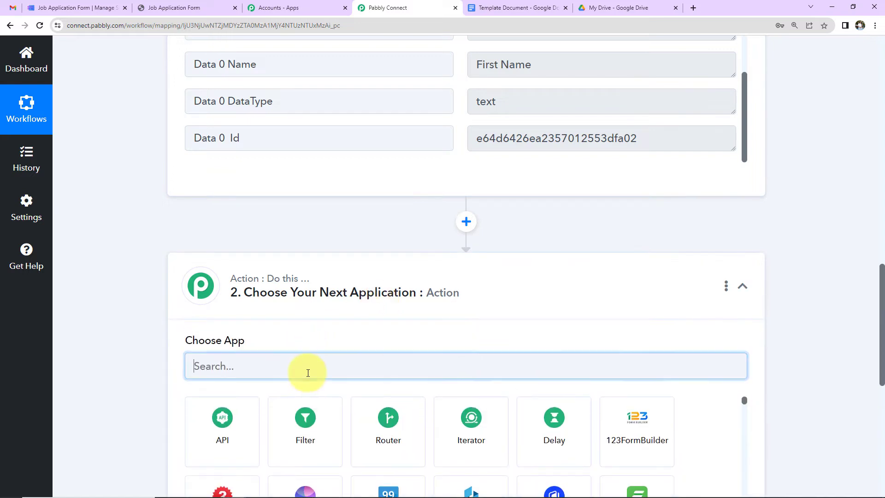
{"action": "type", "text": "goog"}
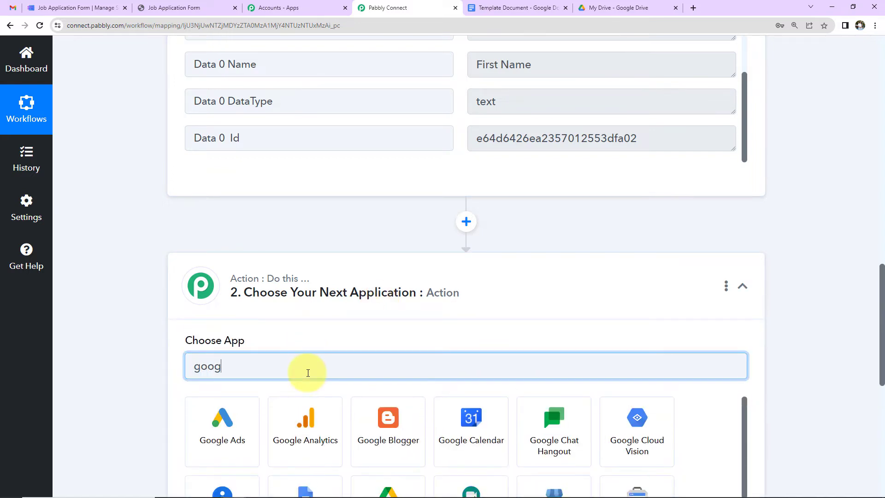
{"action": "type", "text": "le d"}
{"action": "left_click", "coordinate": [239, 425]}
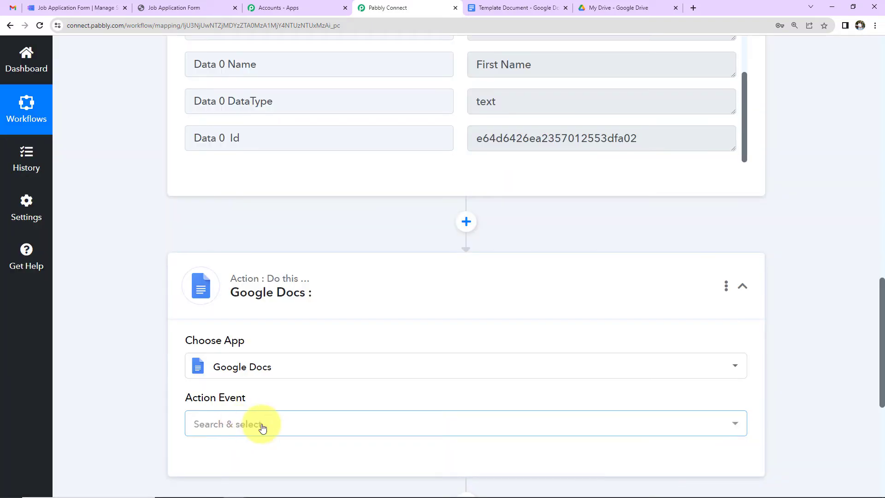
{"action": "left_click", "coordinate": [259, 424]}
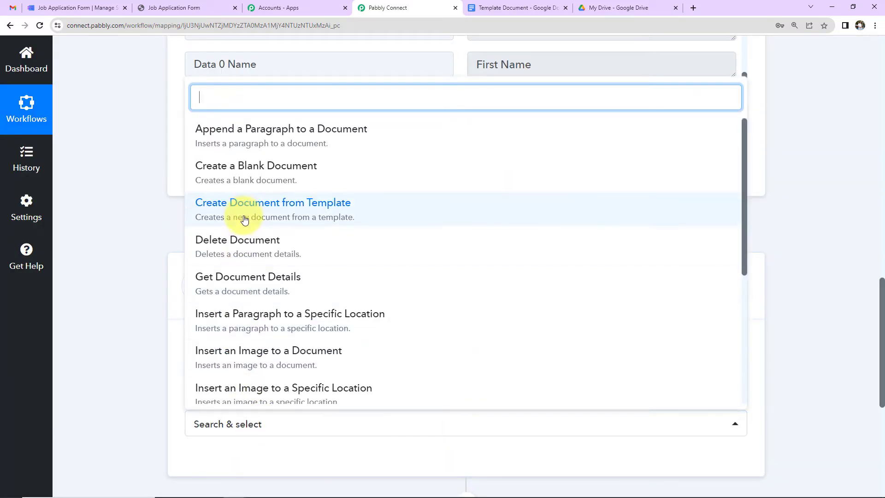
{"action": "left_click", "coordinate": [358, 209]}
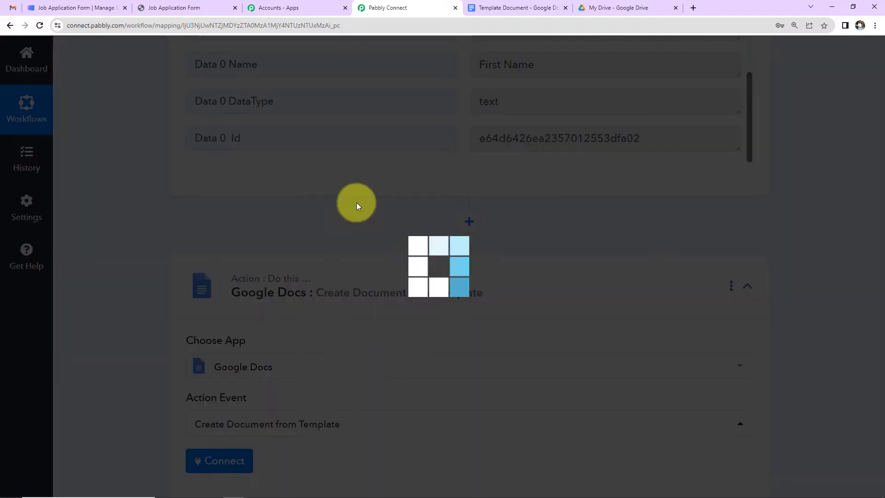
{"action": "left_click", "coordinate": [221, 460]}
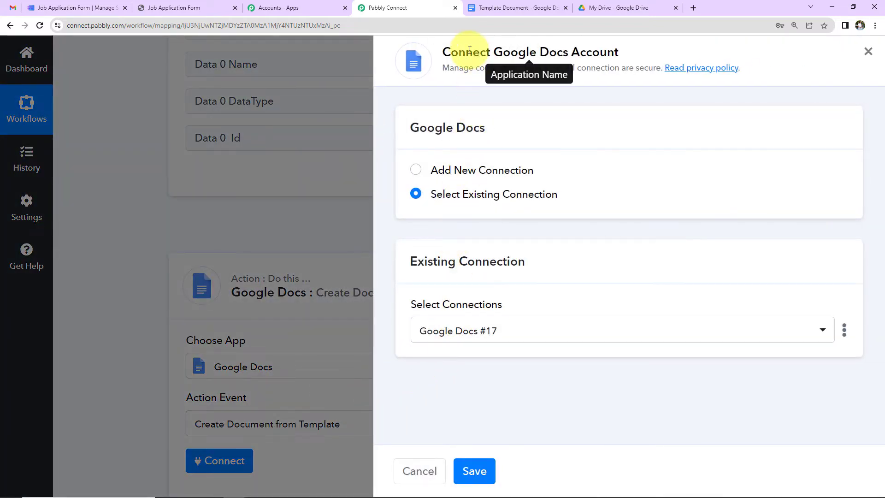
Add a new Google Docs connection by signing in and allowing access to the Google account
{"action": "left_click_drag", "start_coordinate": [494, 53], "coordinate": [647, 56]}
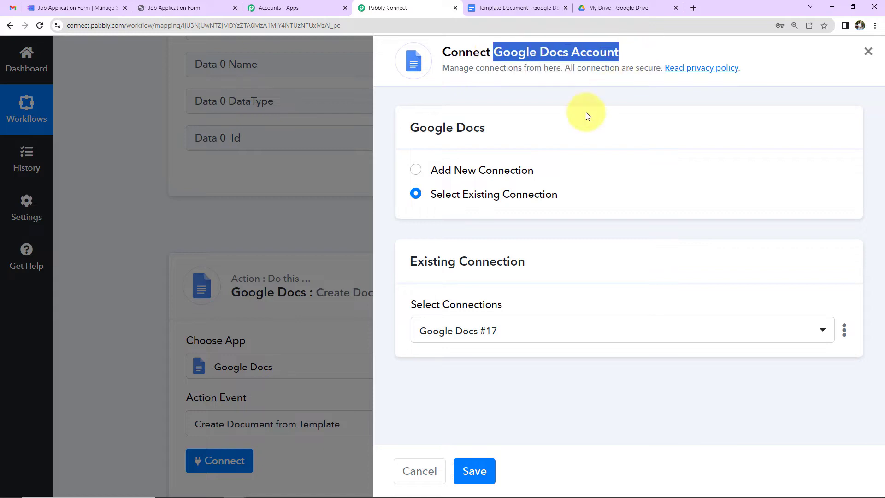
{"action": "left_click", "coordinate": [416, 170]}
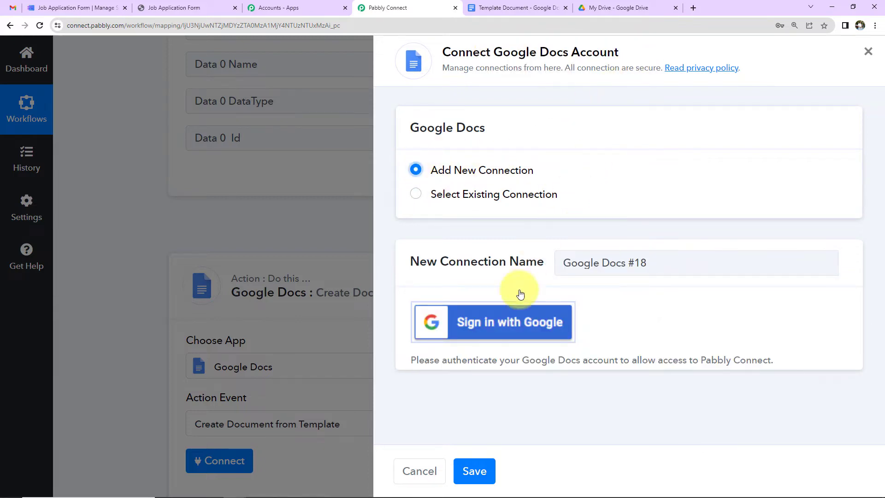
{"action": "left_click", "coordinate": [493, 324]}
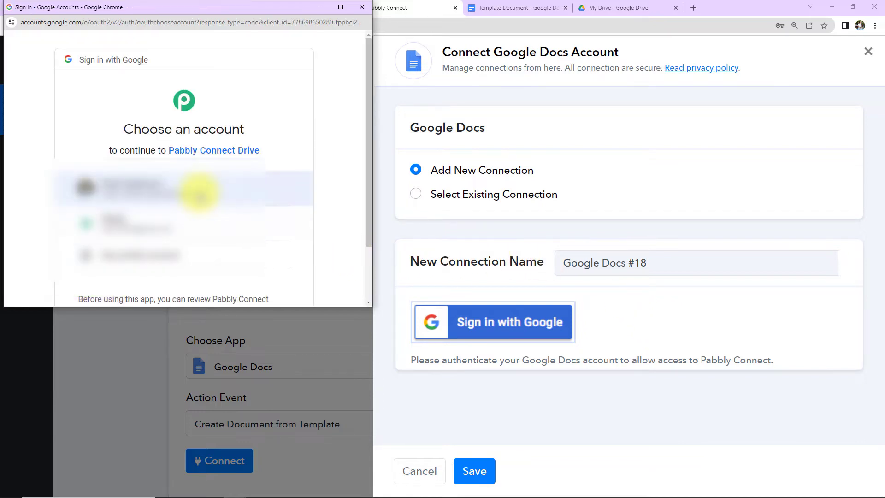
{"action": "left_click", "coordinate": [200, 190]}
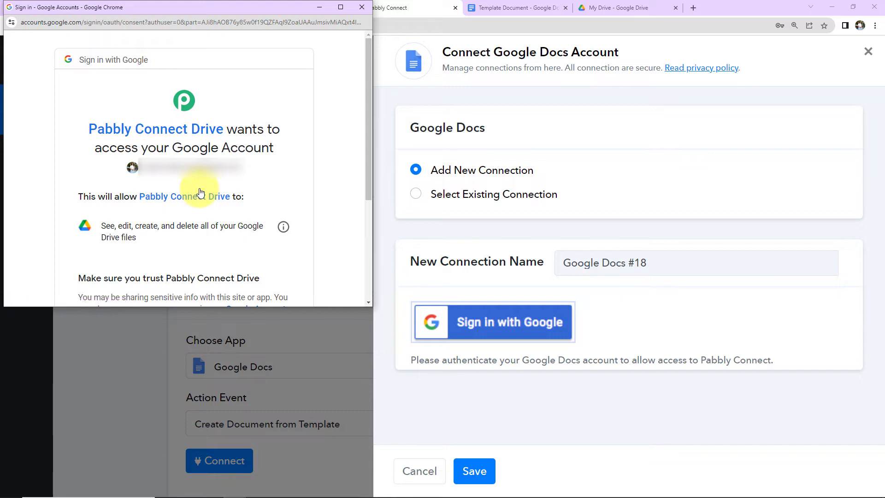
{"action": "scroll", "coordinate": [199, 190], "scroll_direction": "down", "scroll_amount": 4}
{"action": "left_click", "coordinate": [220, 229]}
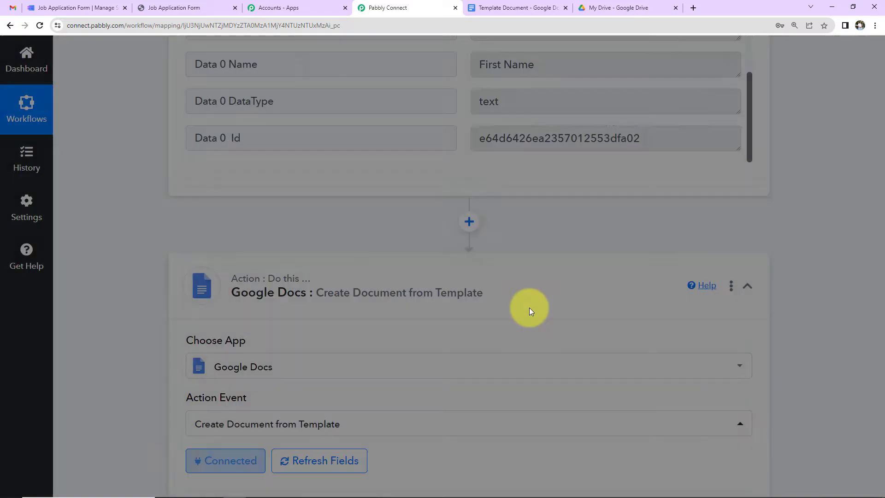
Review the template document's placeholder tags in Google Docs
{"action": "scroll", "coordinate": [528, 282], "scroll_direction": "down", "scroll_amount": 7}
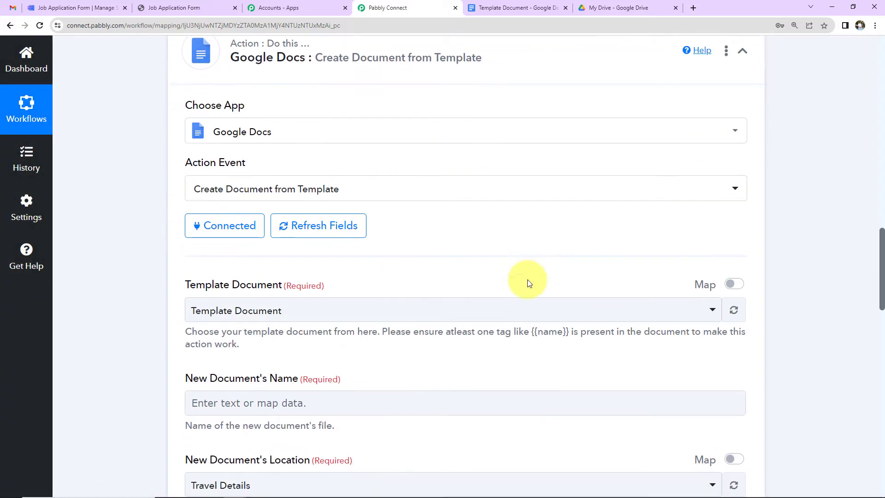
{"action": "scroll", "coordinate": [292, 285], "scroll_direction": "down", "scroll_amount": 2}
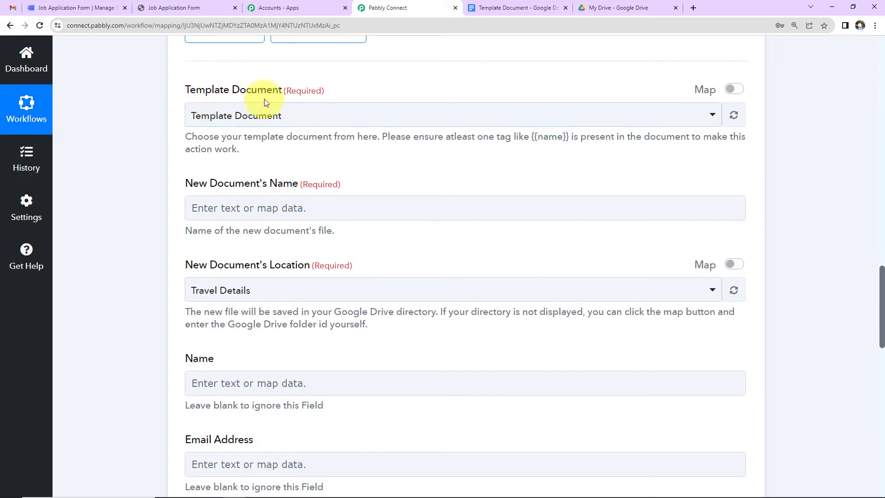
{"action": "left_click", "coordinate": [505, 9]}
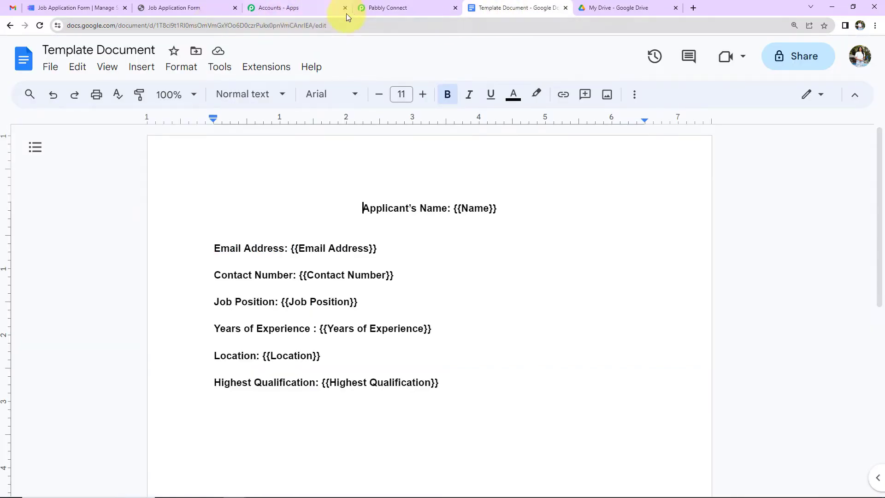
{"action": "left_click", "coordinate": [365, 8]}
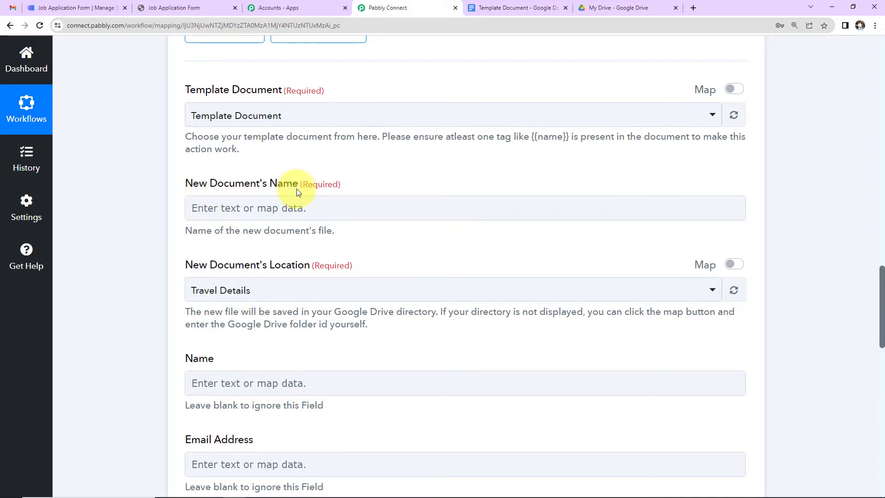
Set the New Document's Name to the applicant's email, a hyphen, and the job position
{"action": "left_click", "coordinate": [260, 207]}
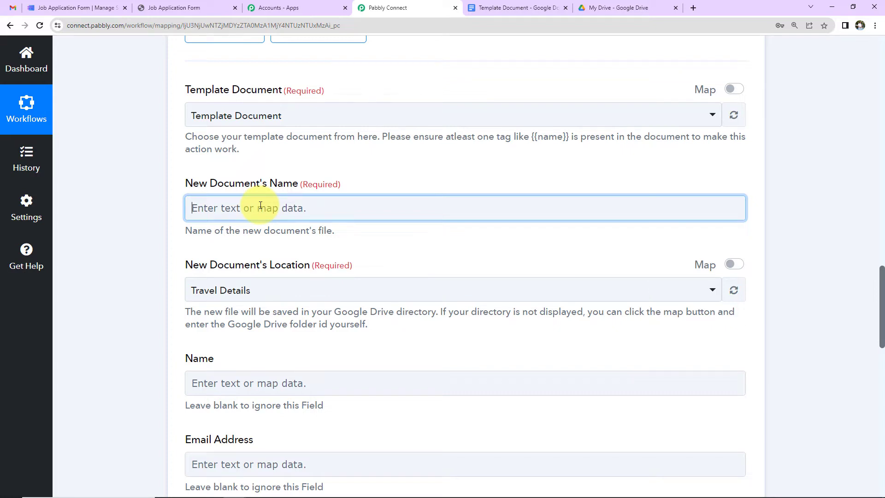
{"action": "left_click", "coordinate": [260, 207]}
{"action": "type", "text": "@"}
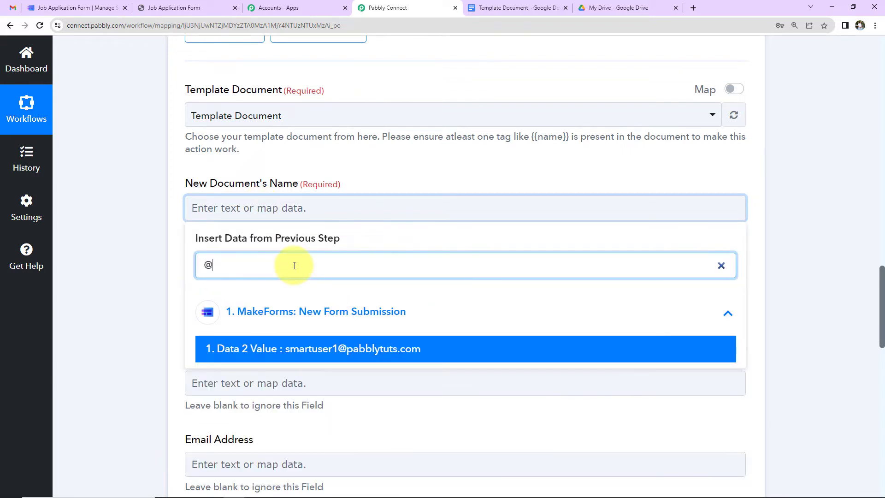
{"action": "left_click", "coordinate": [332, 360]}
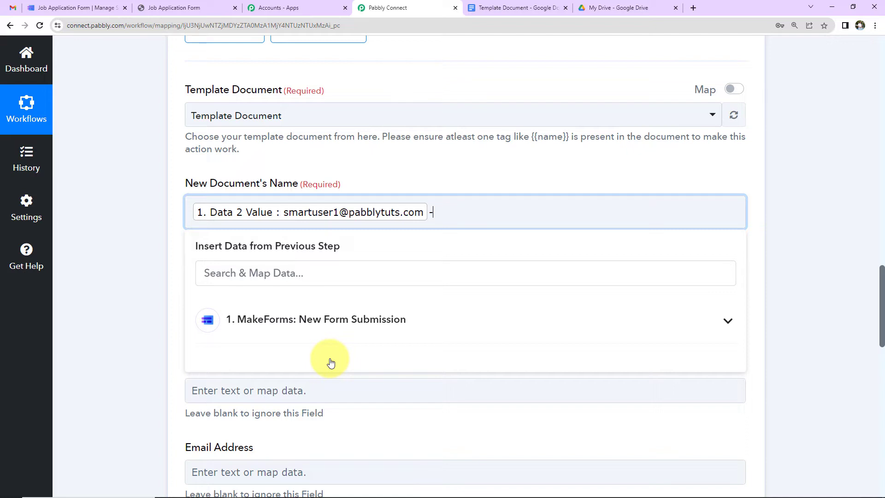
{"action": "left_click", "coordinate": [318, 331]}
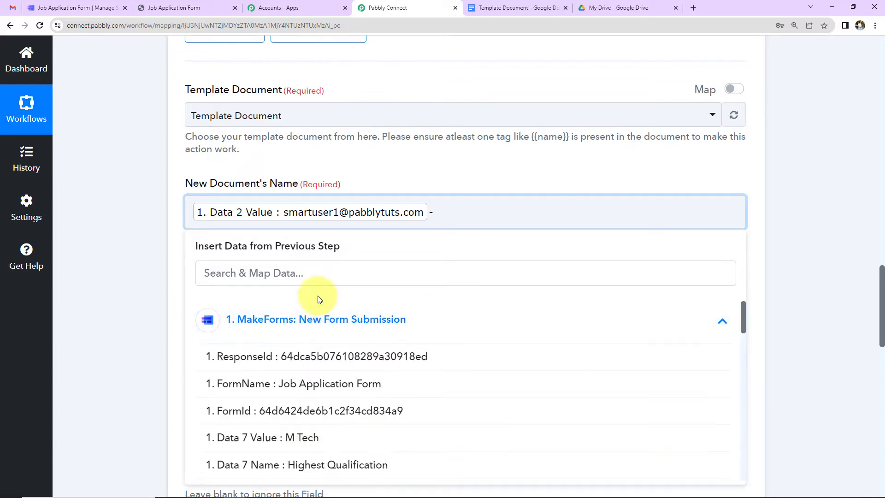
{"action": "scroll", "coordinate": [312, 437], "scroll_direction": "down", "scroll_amount": 5}
{"action": "left_click", "coordinate": [306, 436]}
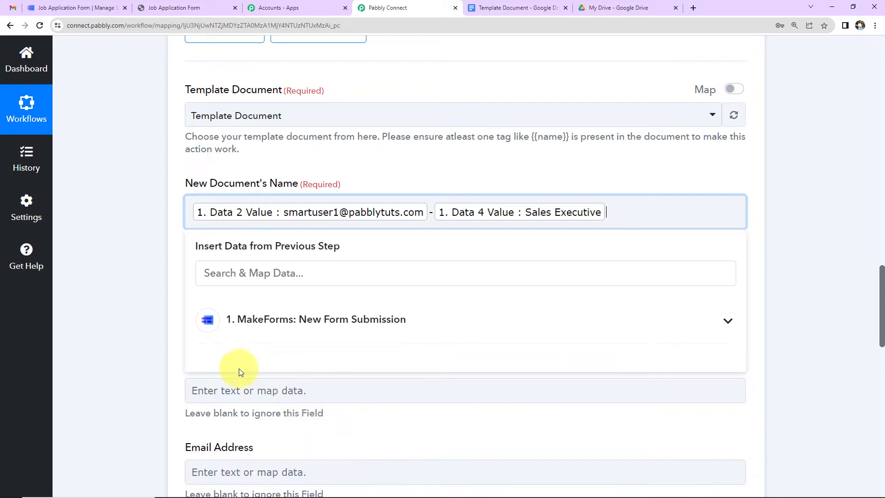
{"action": "left_click", "coordinate": [135, 266]}
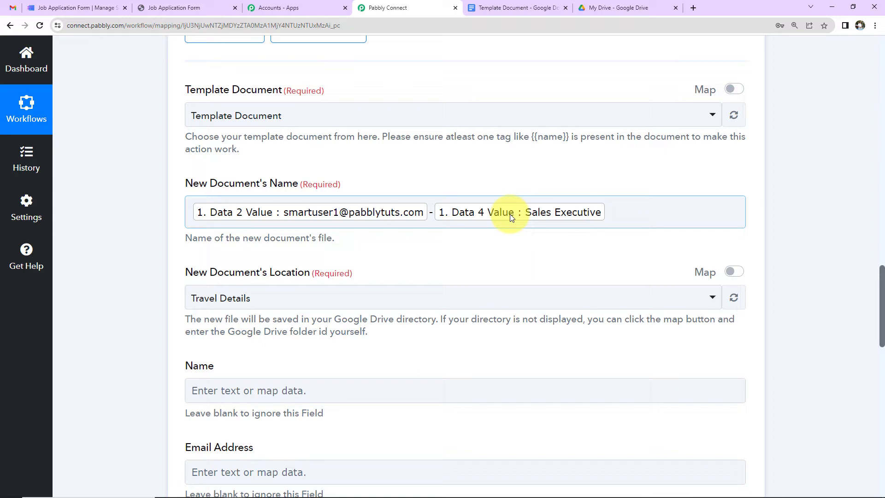
Check the Google Drive folders available for saving, such as Travel Details
{"action": "scroll", "coordinate": [322, 212], "scroll_direction": "down", "scroll_amount": 2}
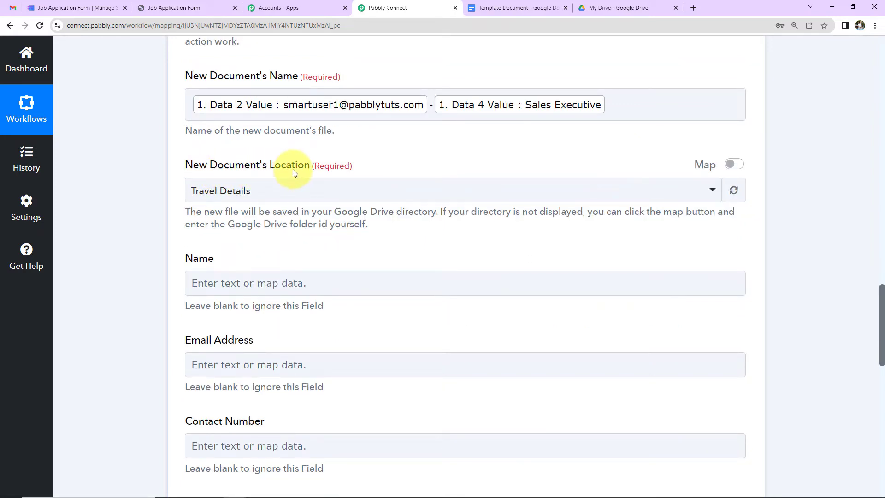
{"action": "left_click", "coordinate": [600, 7]}
{"action": "scroll", "coordinate": [243, 272], "scroll_direction": "up", "scroll_amount": 4}
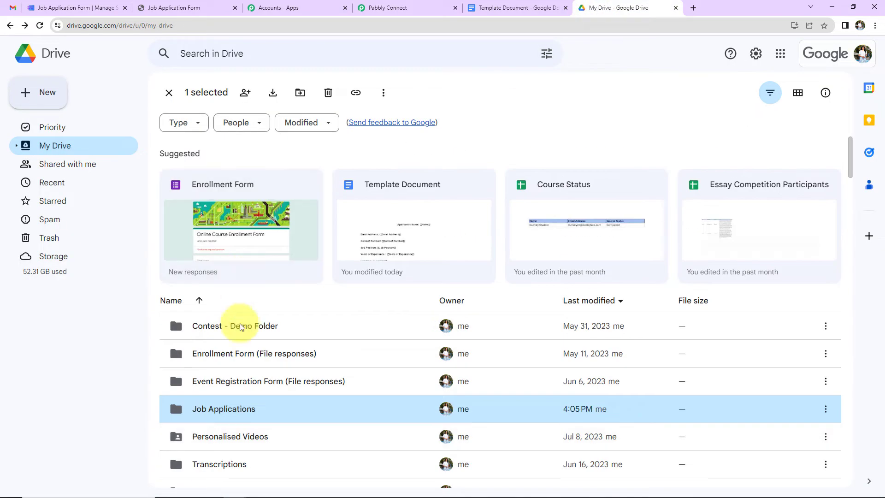
{"action": "scroll", "coordinate": [289, 389], "scroll_direction": "down", "scroll_amount": 2}
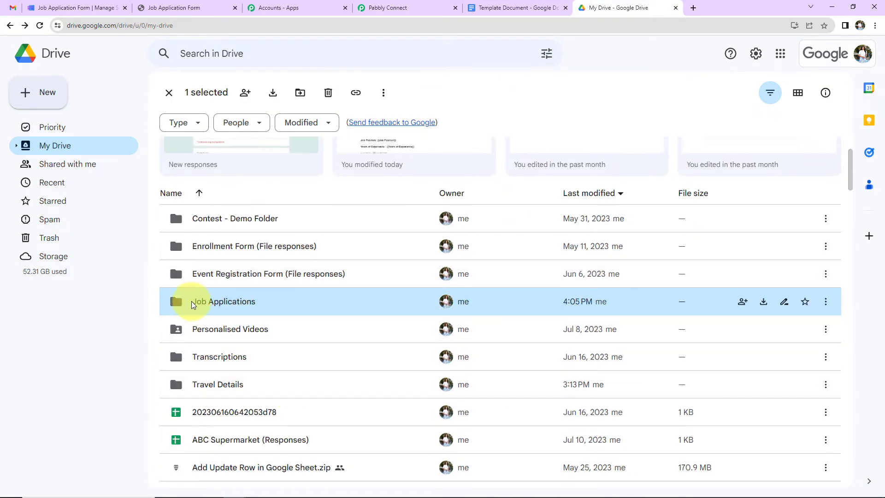
{"action": "left_click", "coordinate": [408, 12]}
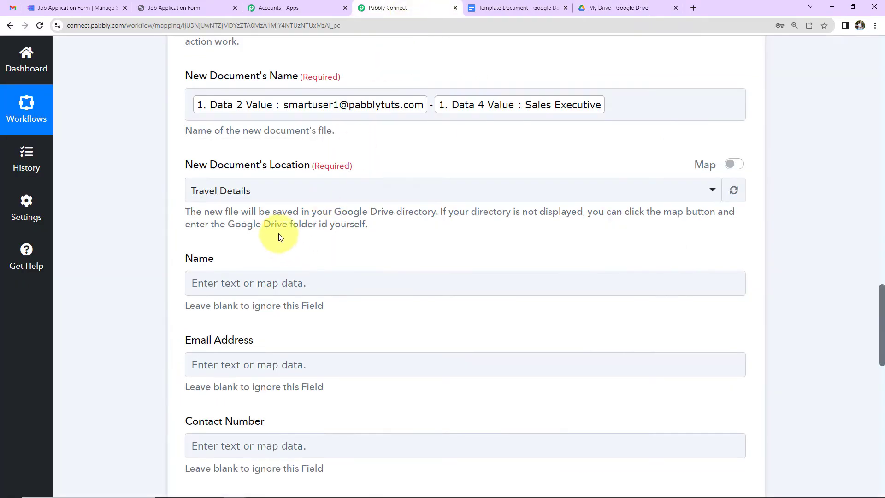
Save new documents in the Job Applications folder
{"action": "left_click", "coordinate": [279, 191]}
{"action": "left_click", "coordinate": [264, 257]}
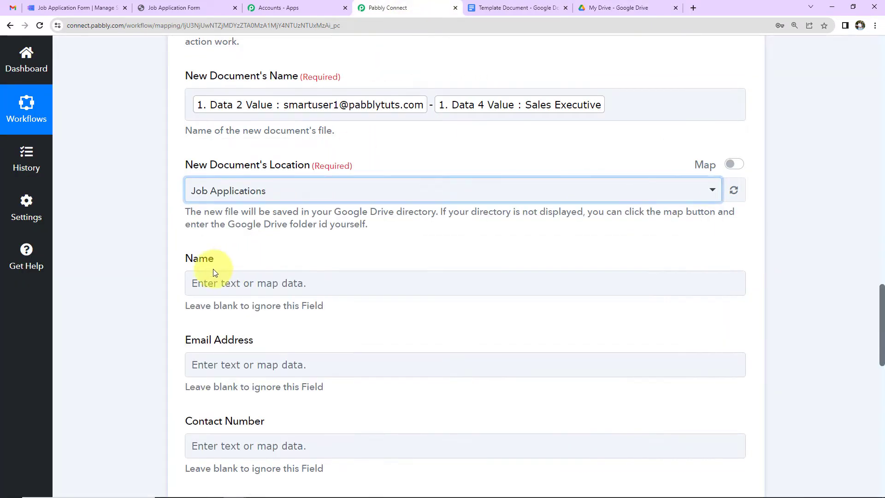
{"action": "scroll", "coordinate": [272, 278], "scroll_direction": "down", "scroll_amount": 2}
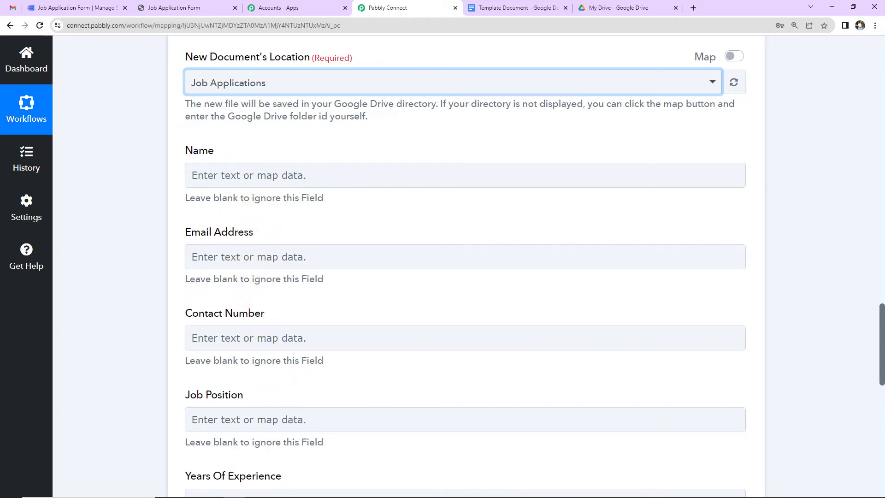
Map the applicant's first name followed by last name into the Name field
{"action": "left_click", "coordinate": [242, 168]}
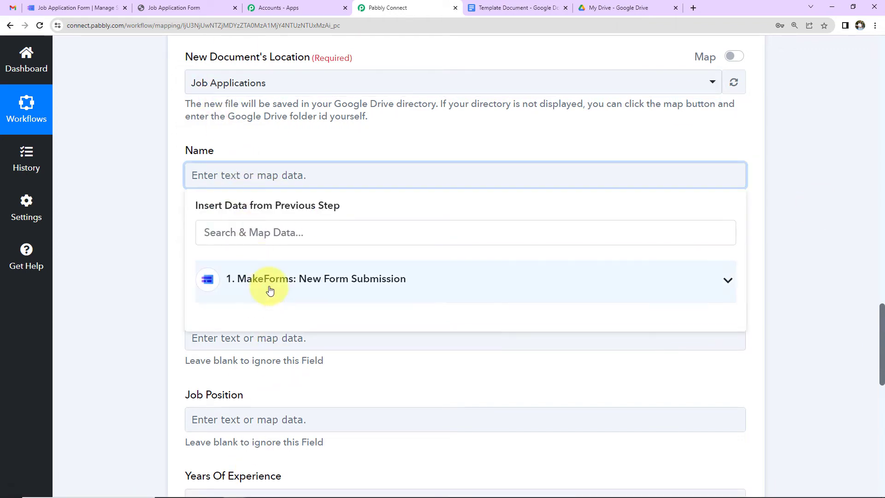
{"action": "left_click", "coordinate": [270, 289]}
{"action": "scroll", "coordinate": [355, 344], "scroll_direction": "down", "scroll_amount": 5}
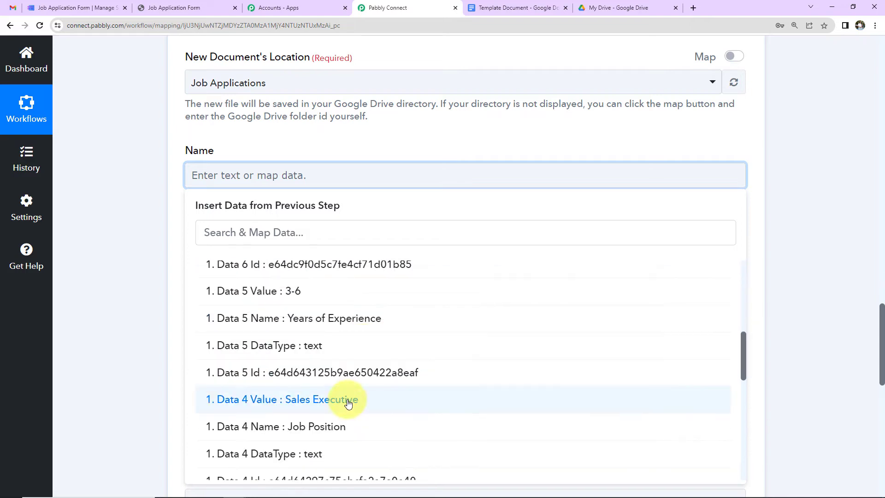
{"action": "scroll", "coordinate": [347, 403], "scroll_direction": "down", "scroll_amount": 7}
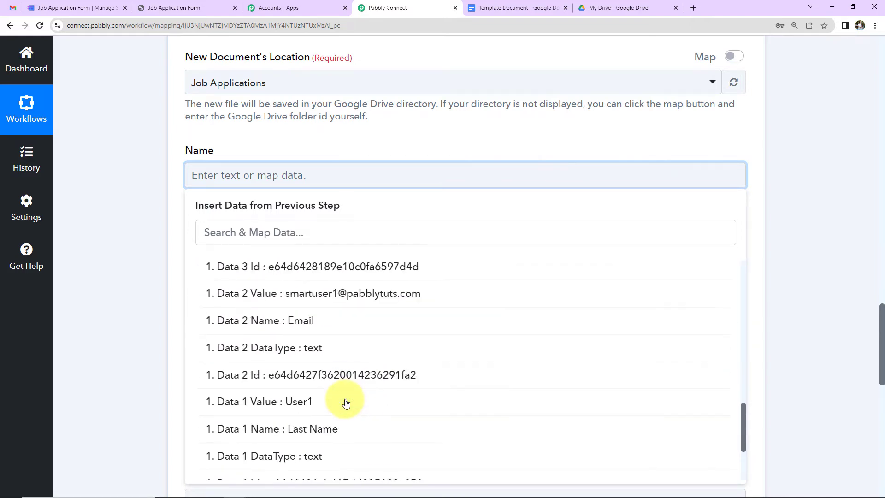
{"action": "scroll", "coordinate": [346, 404], "scroll_direction": "down", "scroll_amount": 2}
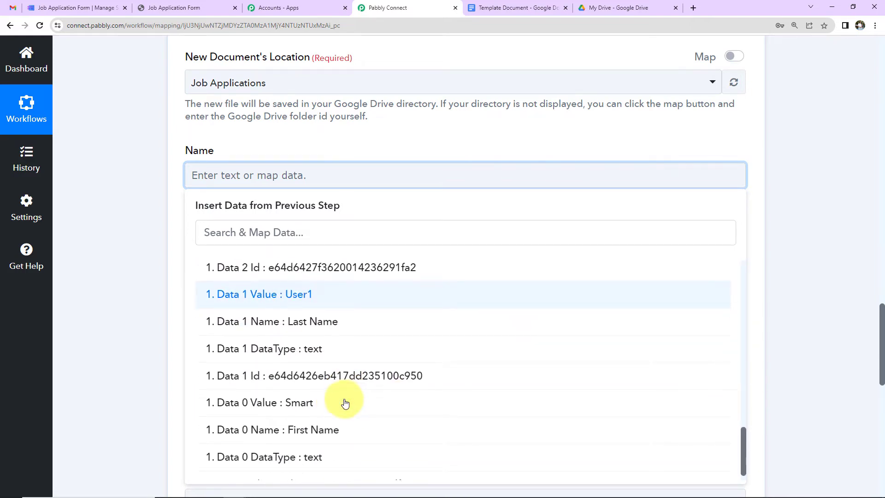
{"action": "left_click", "coordinate": [300, 410]}
{"action": "left_click", "coordinate": [302, 289]}
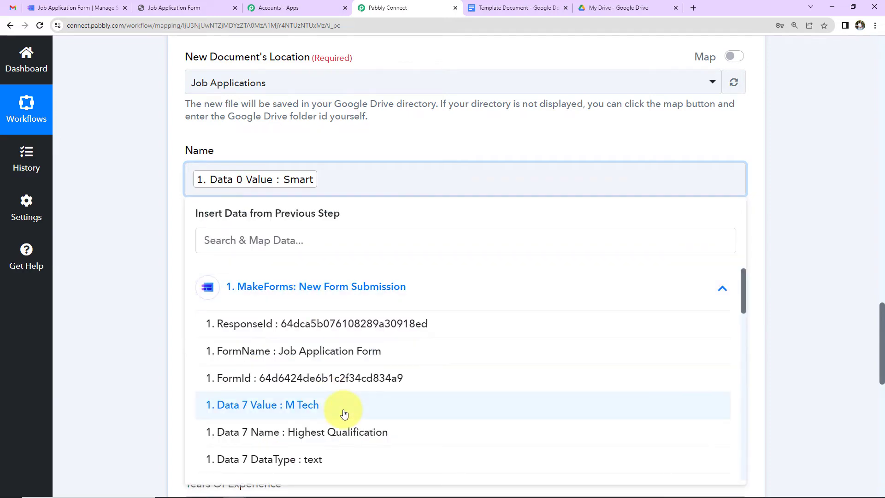
{"action": "scroll", "coordinate": [344, 413], "scroll_direction": "down", "scroll_amount": 10}
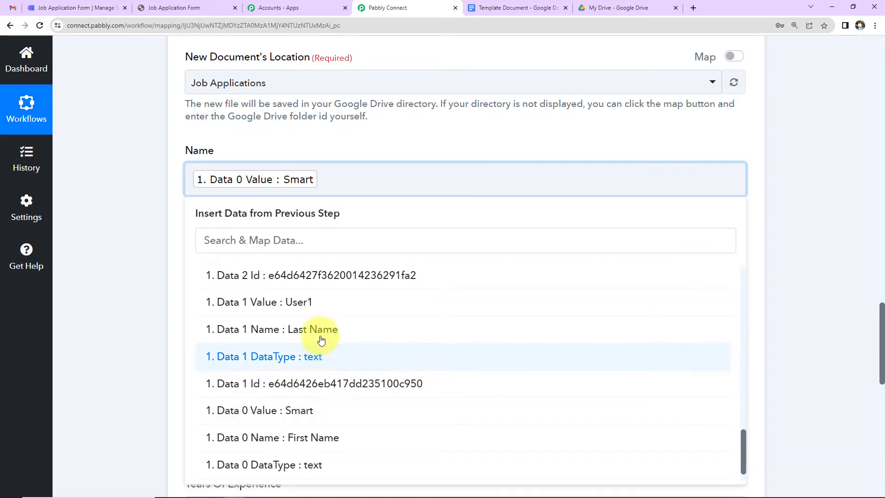
{"action": "left_click", "coordinate": [325, 304]}
{"action": "left_click", "coordinate": [127, 250]}
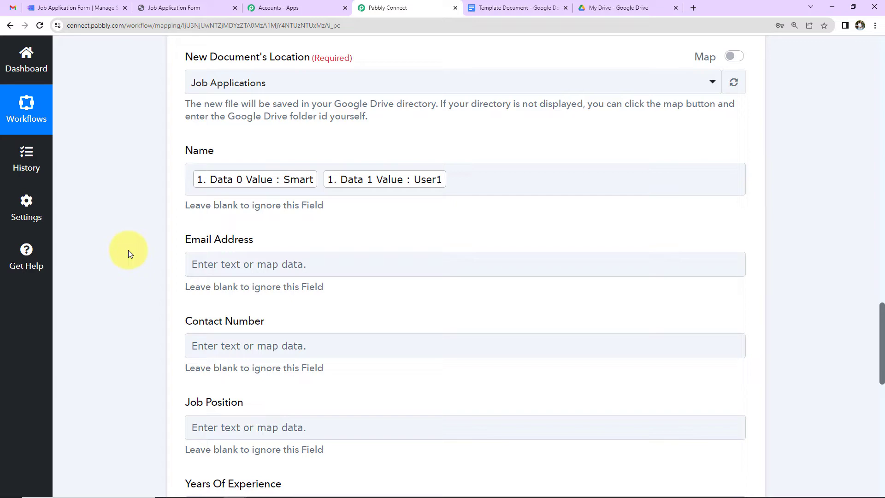
Map the applicant's e-mail into Email Address and phone number into Contact Number
{"action": "left_click", "coordinate": [257, 275]}
{"action": "left_click", "coordinate": [257, 356]}
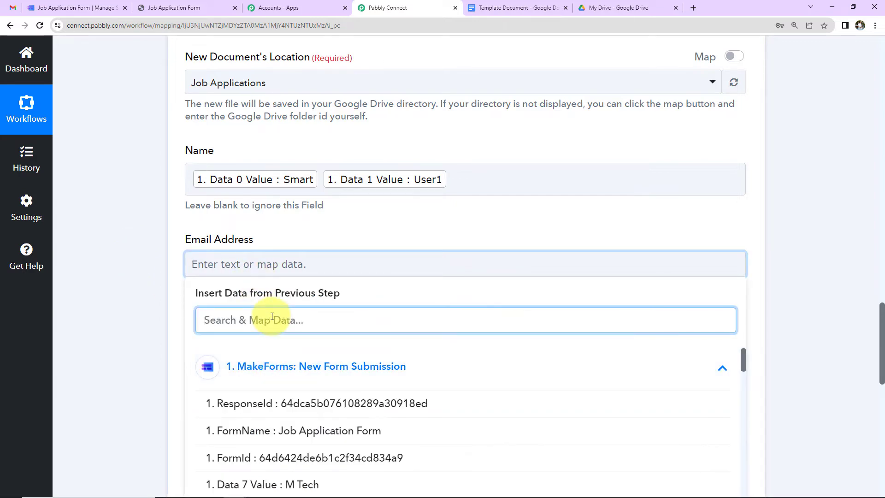
{"action": "type", "text": "@"}
{"action": "left_click", "coordinate": [292, 405]}
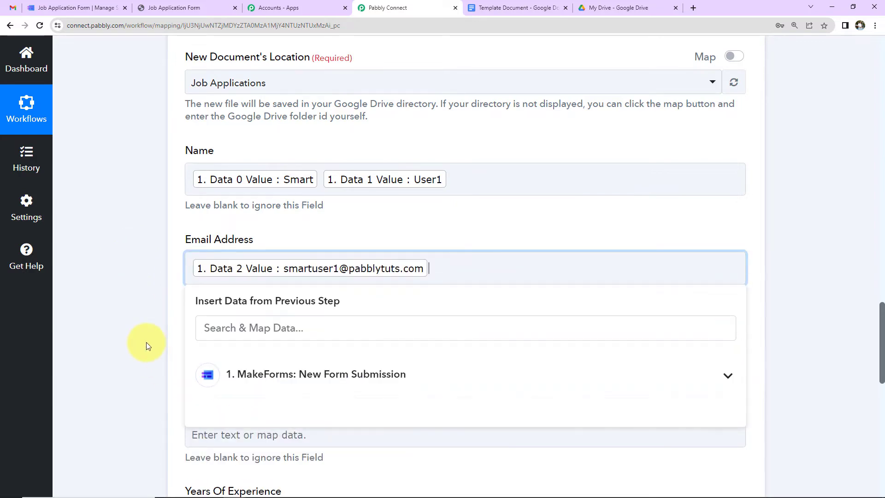
{"action": "left_click", "coordinate": [146, 342]}
{"action": "scroll", "coordinate": [146, 342], "scroll_direction": "down", "scroll_amount": 2}
{"action": "left_click", "coordinate": [273, 253]}
{"action": "left_click", "coordinate": [292, 352]}
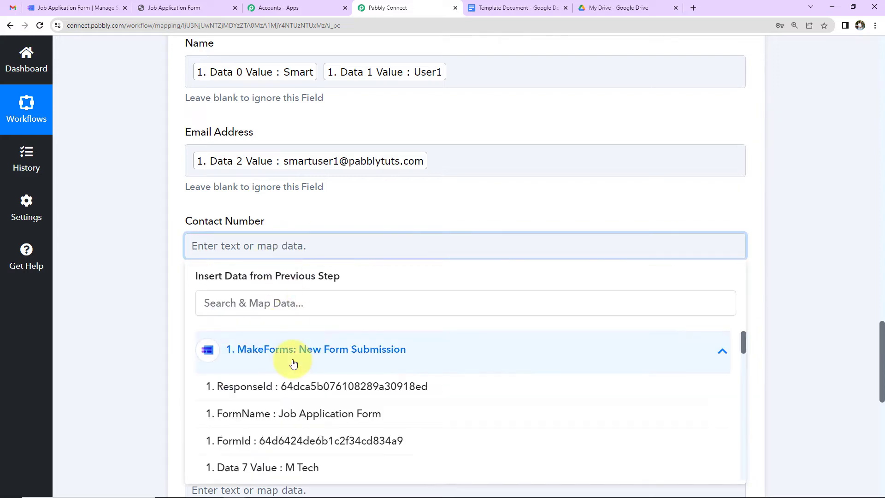
{"action": "left_click", "coordinate": [302, 304]}
{"action": "type", "text": "91"}
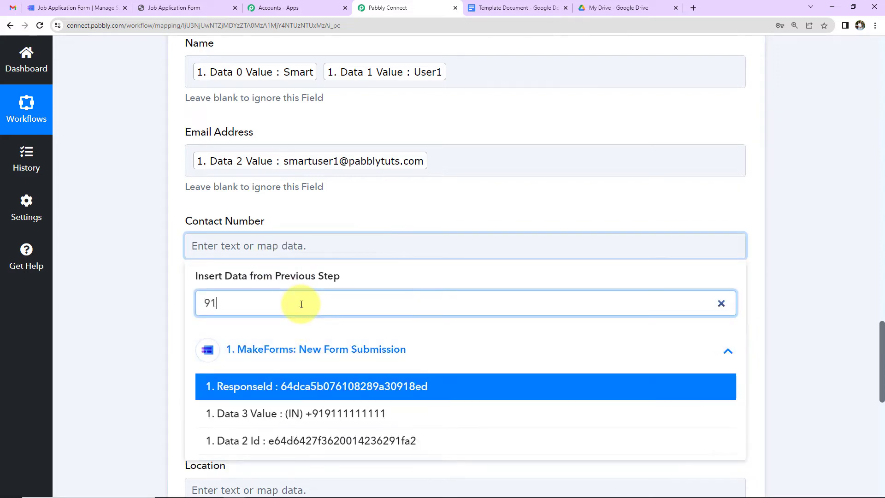
{"action": "left_click", "coordinate": [322, 408]}
{"action": "left_click", "coordinate": [160, 307]}
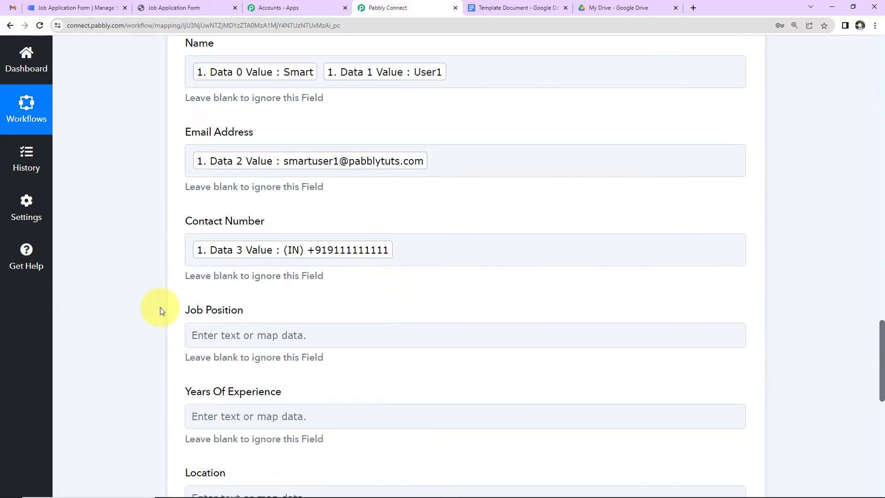
{"action": "scroll", "coordinate": [192, 281], "scroll_direction": "down", "scroll_amount": 2}
Map the Sales Executive submission value into Job Position
{"action": "left_click", "coordinate": [236, 233]}
{"action": "left_click", "coordinate": [251, 339]}
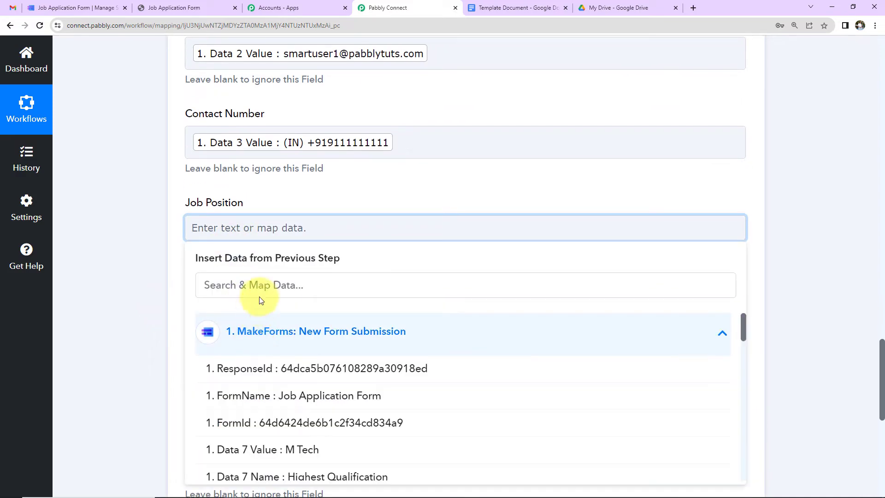
{"action": "left_click", "coordinate": [267, 286]}
{"action": "type", "text": "sal"}
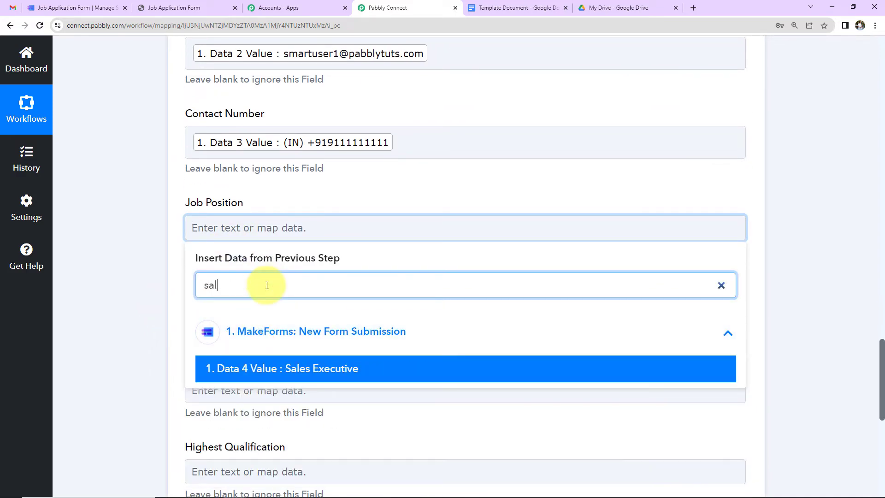
{"action": "left_click", "coordinate": [257, 367]}
{"action": "left_click", "coordinate": [121, 315]}
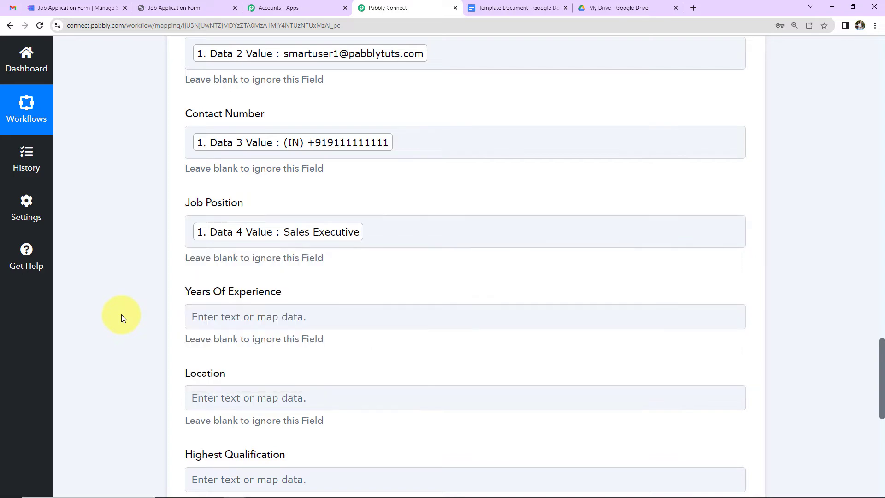
{"action": "scroll", "coordinate": [206, 266], "scroll_direction": "down", "scroll_amount": 2}
{"action": "left_click", "coordinate": [237, 209]}
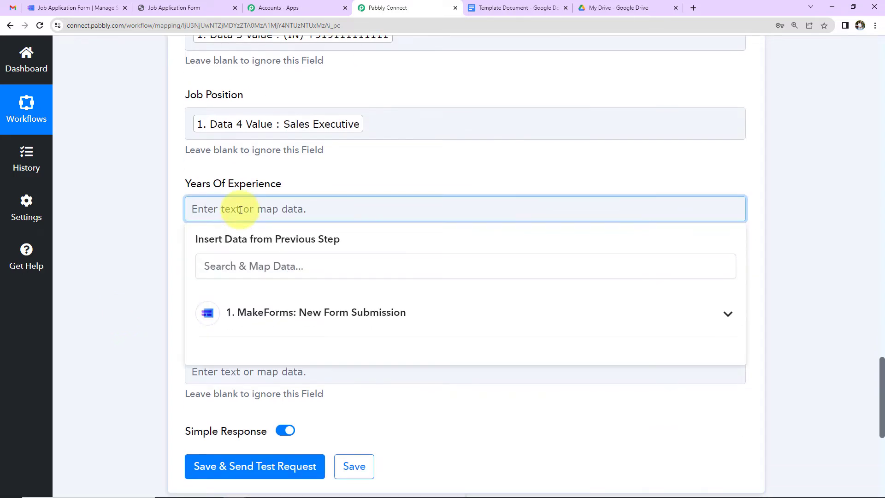
Map the 3-6 years value into Years Of Experience and Bhopal into Location
{"action": "left_click", "coordinate": [254, 310]}
{"action": "scroll", "coordinate": [265, 393], "scroll_direction": "down", "scroll_amount": 2}
{"action": "scroll", "coordinate": [235, 410], "scroll_direction": "down", "scroll_amount": 2}
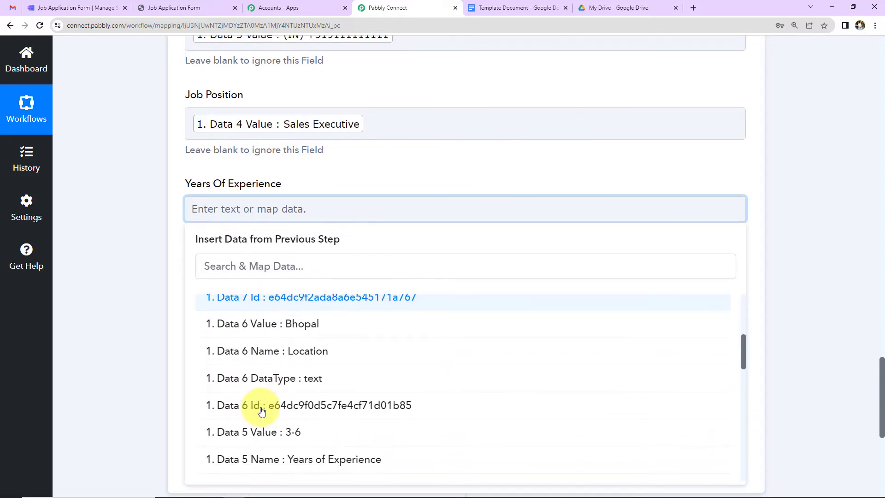
{"action": "left_click", "coordinate": [252, 431]}
{"action": "left_click", "coordinate": [153, 324]}
{"action": "scroll", "coordinate": [153, 325], "scroll_direction": "down", "scroll_amount": 2}
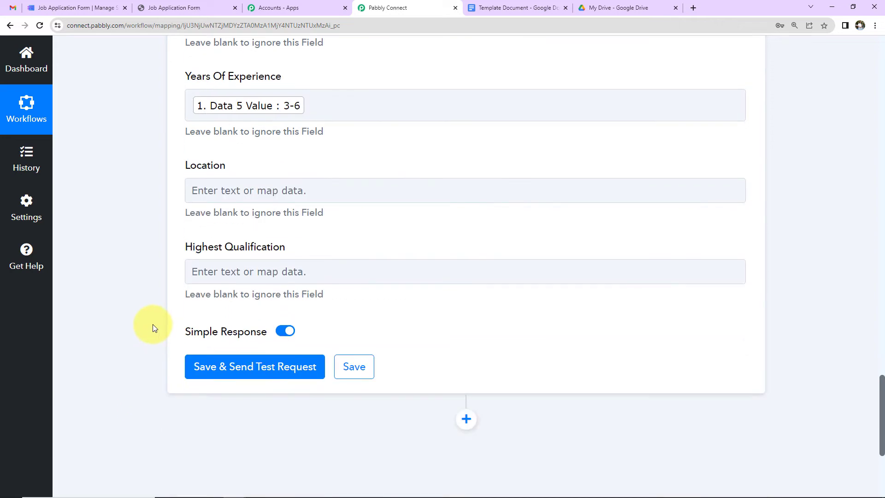
{"action": "left_click", "coordinate": [252, 195]}
{"action": "left_click", "coordinate": [257, 295]}
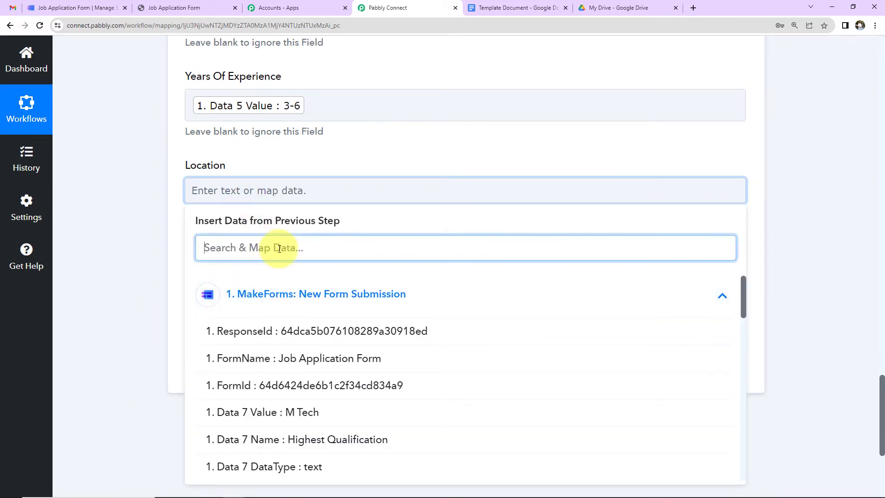
{"action": "type", "text": "bh"}
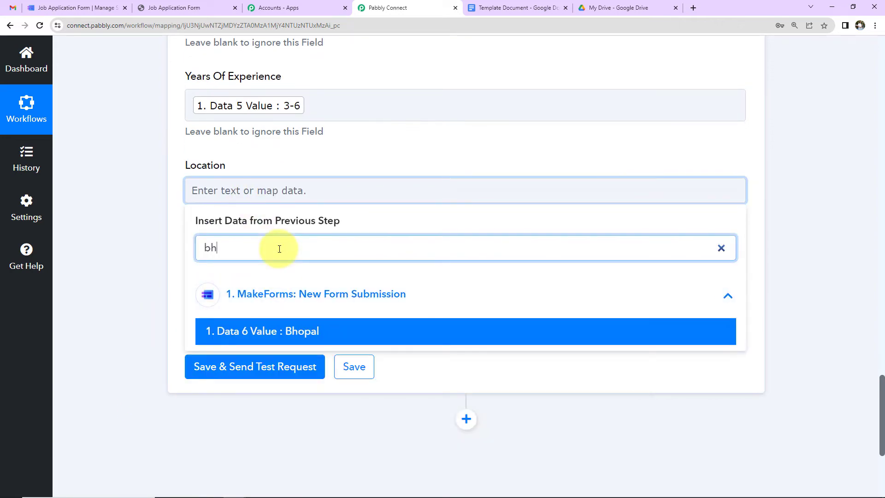
{"action": "left_click", "coordinate": [282, 330]}
{"action": "left_click", "coordinate": [151, 284]}
Map the M Tech submission value into Highest Qualification
{"action": "left_click", "coordinate": [229, 280]}
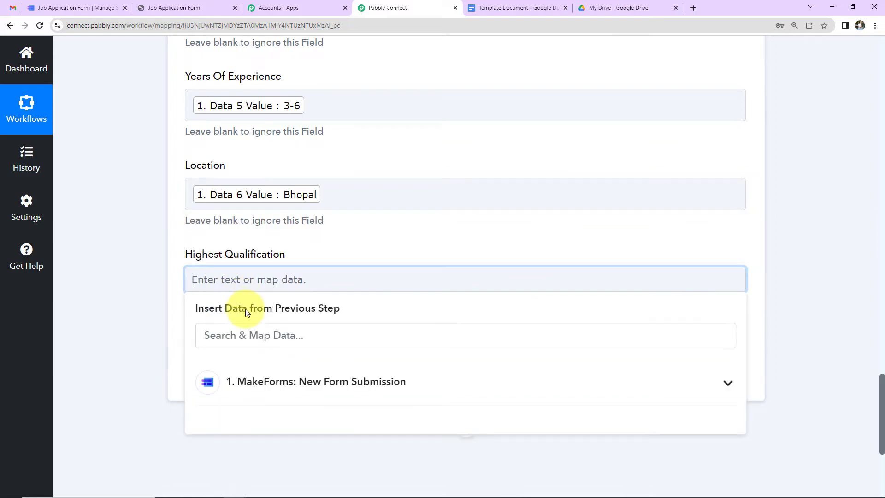
{"action": "left_click", "coordinate": [247, 381]}
{"action": "left_click", "coordinate": [246, 342]}
{"action": "type", "text": "mt"}
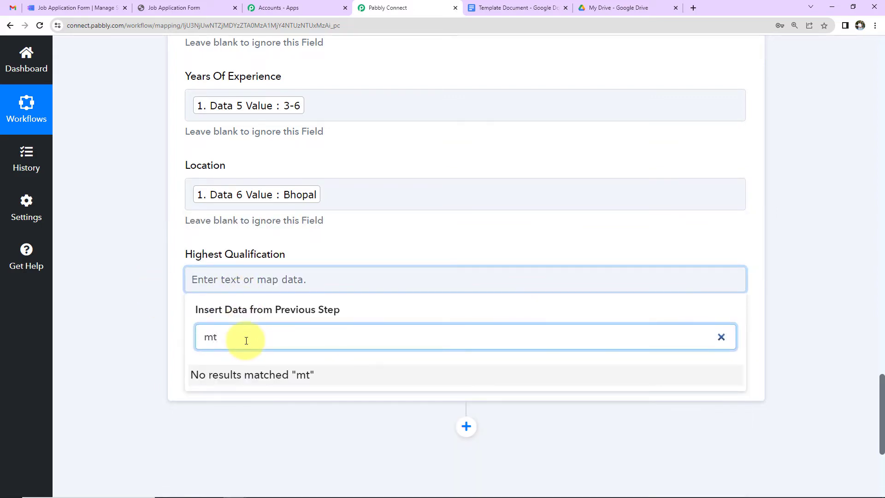
{"action": "key", "text": "BackSpace"}
{"action": "type", "text": "t"}
{"action": "key", "text": "BackSpace"}
{"action": "type", "text": "t"}
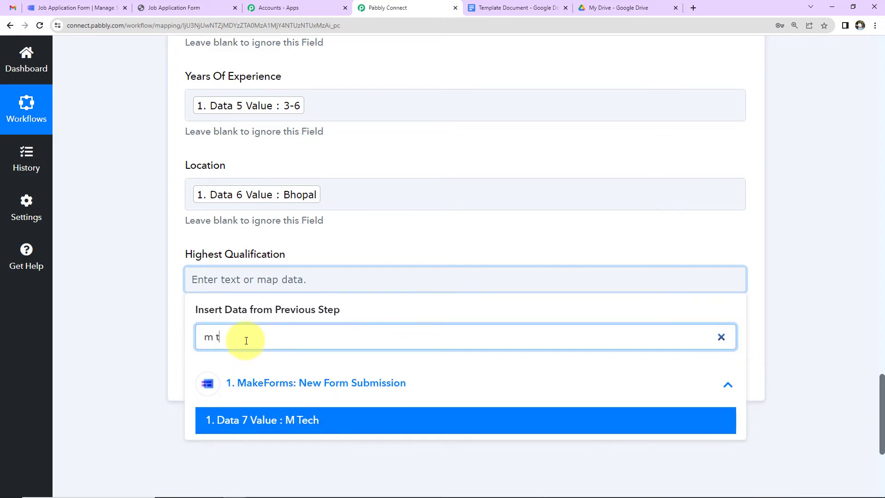
{"action": "left_click", "coordinate": [231, 419]}
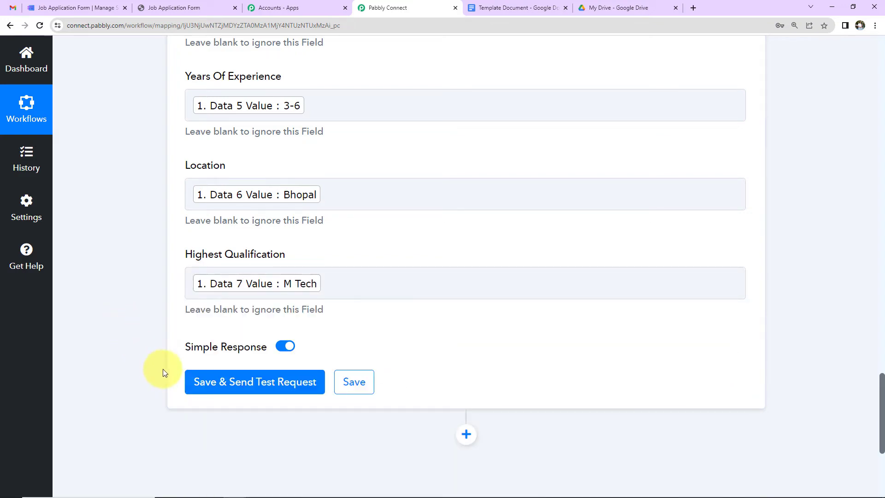
Save and test the Google Docs step, then switch to the template document
{"action": "left_click", "coordinate": [205, 390]}
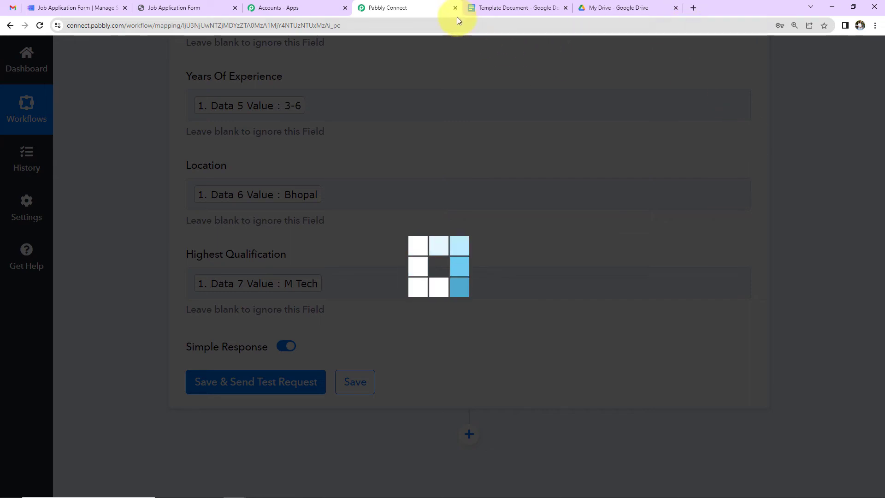
{"action": "scroll", "coordinate": [851, 135], "scroll_direction": "down", "scroll_amount": 3}
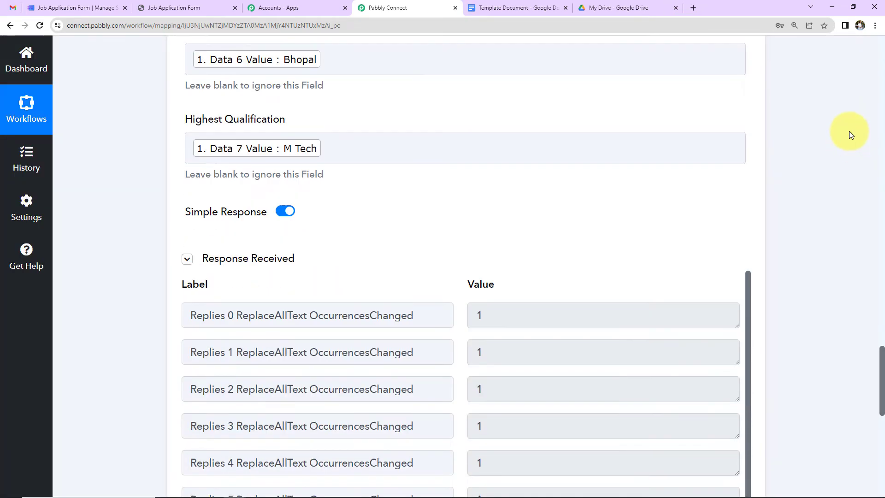
{"action": "scroll", "coordinate": [851, 135], "scroll_direction": "down", "scroll_amount": 6}
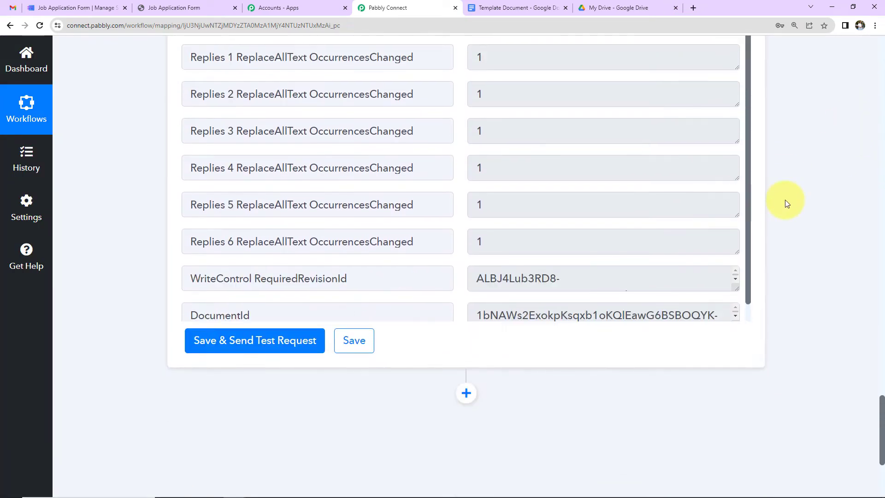
{"action": "left_click", "coordinate": [511, 9]}
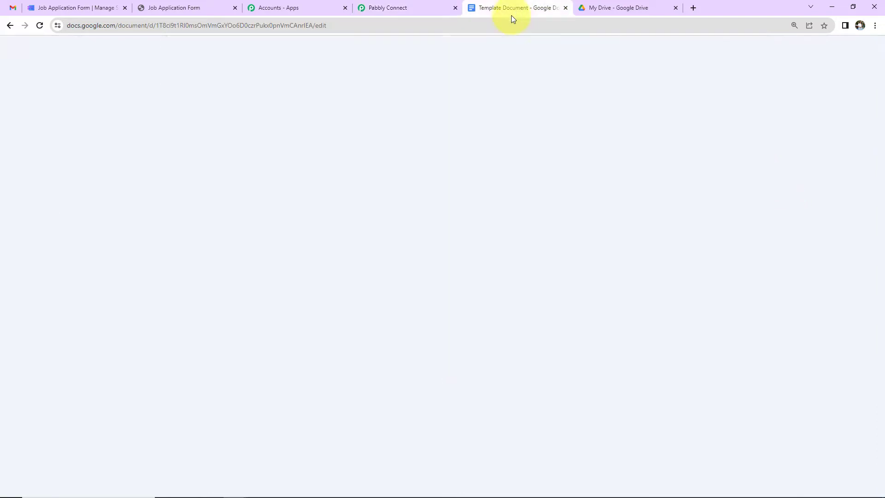
Review the newly generated applicant document from Docs home, then return to Pabbly Connect
{"action": "left_click", "coordinate": [19, 68]}
{"action": "scroll", "coordinate": [139, 244], "scroll_direction": "down", "scroll_amount": 2}
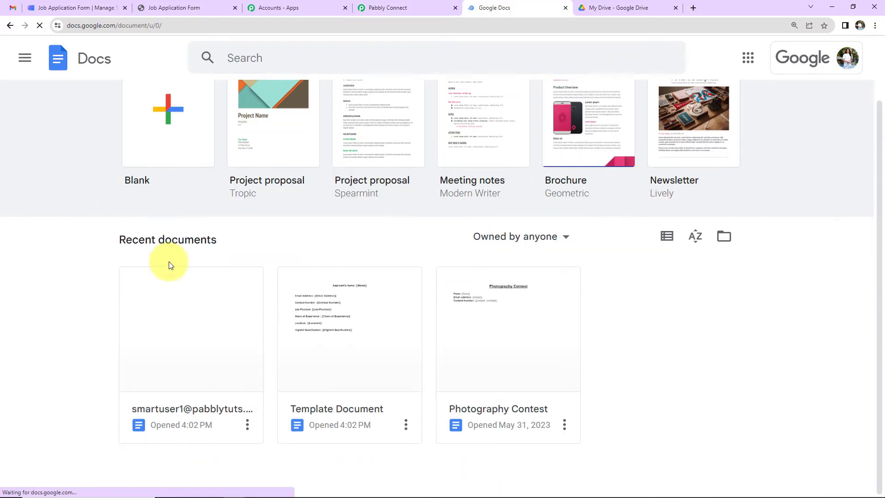
{"action": "left_click", "coordinate": [218, 334]}
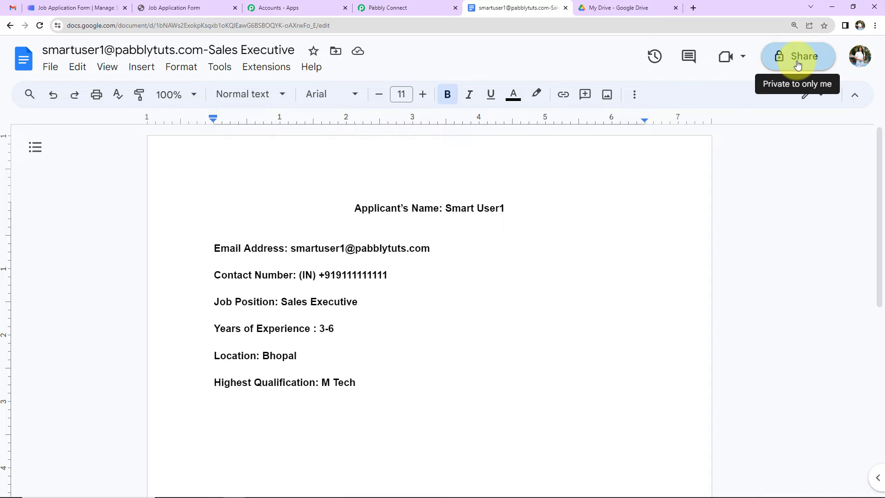
{"action": "left_click", "coordinate": [394, 8]}
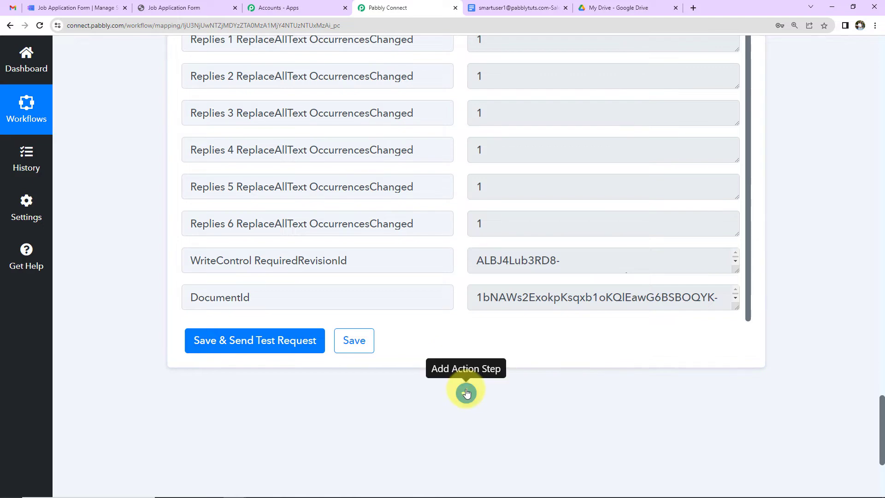
Add a Google Drive step with the 'Share a File With Anyone' event and begin connecting an account
{"action": "left_click", "coordinate": [466, 393]}
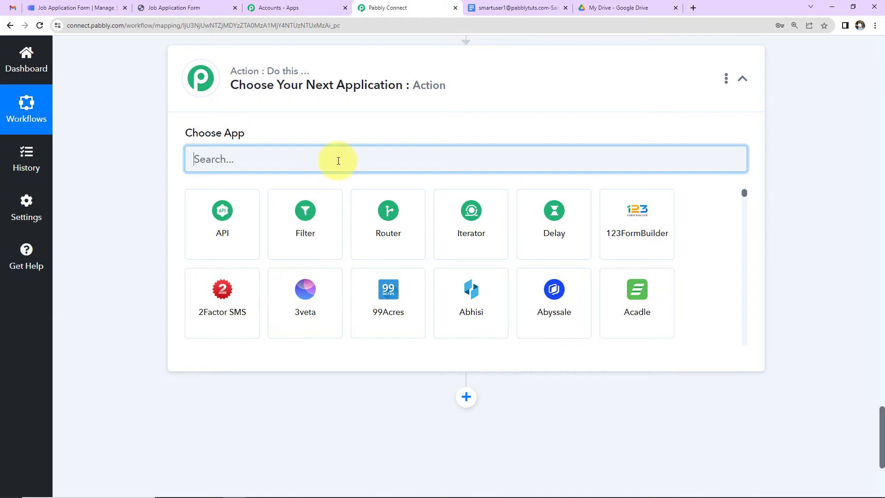
{"action": "type", "text": "google "}
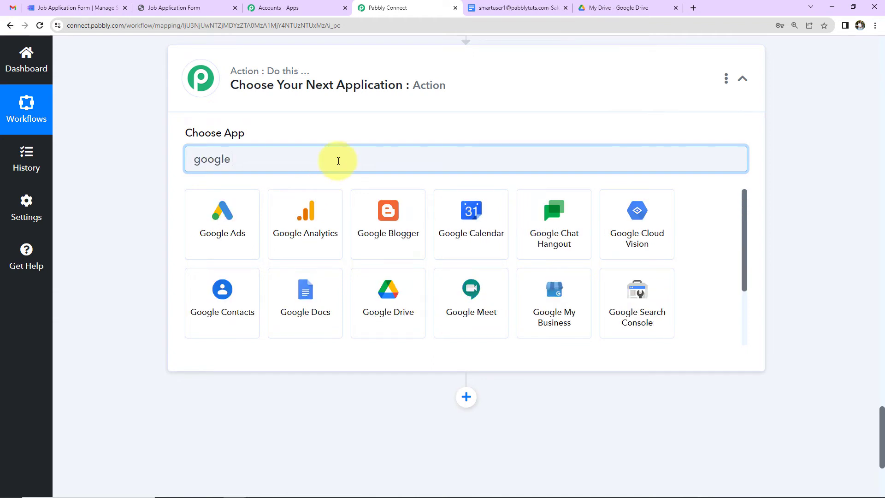
{"action": "type", "text": "d"}
{"action": "left_click", "coordinate": [326, 222]}
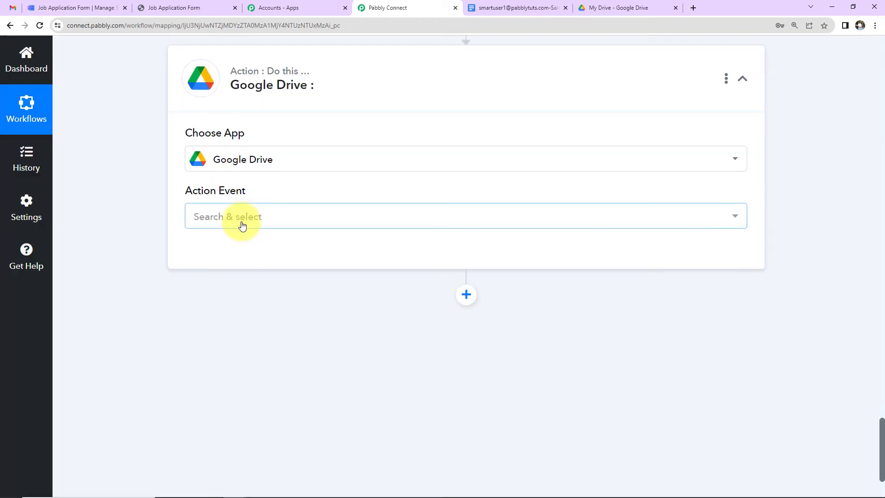
{"action": "left_click", "coordinate": [242, 226]}
{"action": "scroll", "coordinate": [253, 359], "scroll_direction": "down", "scroll_amount": 3}
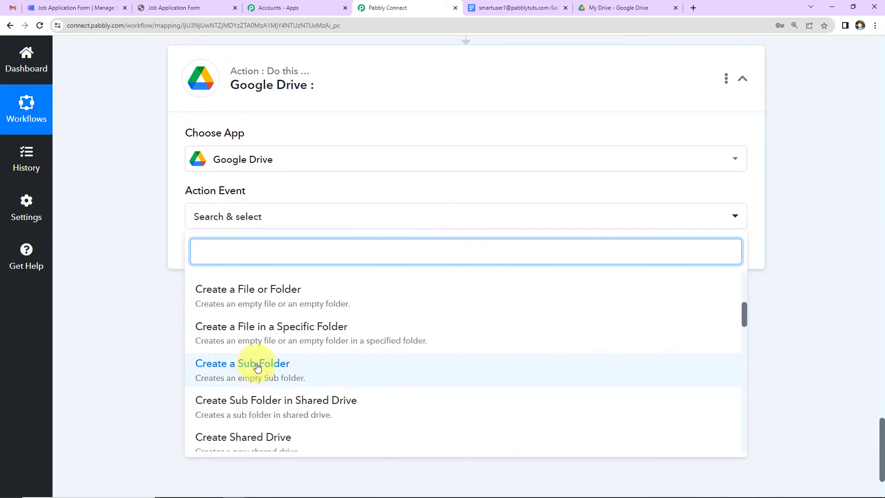
{"action": "scroll", "coordinate": [258, 362], "scroll_direction": "down", "scroll_amount": 2}
{"action": "scroll", "coordinate": [259, 364], "scroll_direction": "up", "scroll_amount": 4}
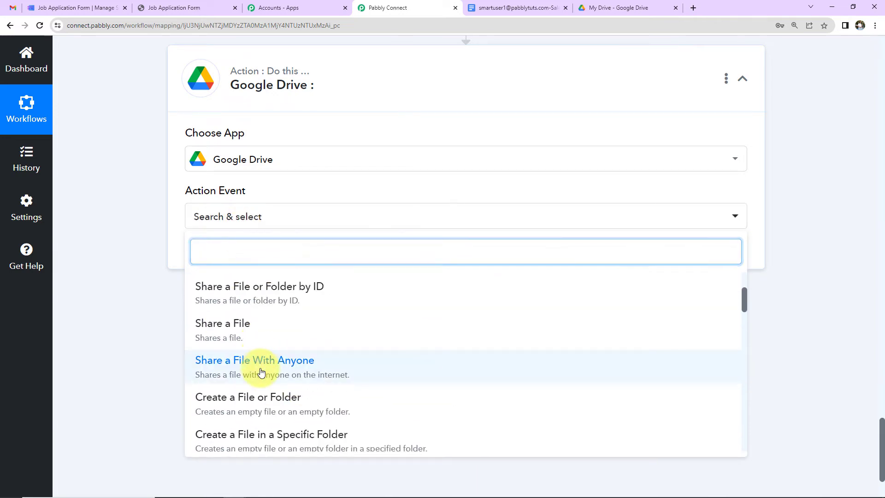
{"action": "left_click", "coordinate": [261, 371]}
{"action": "left_click", "coordinate": [218, 257]}
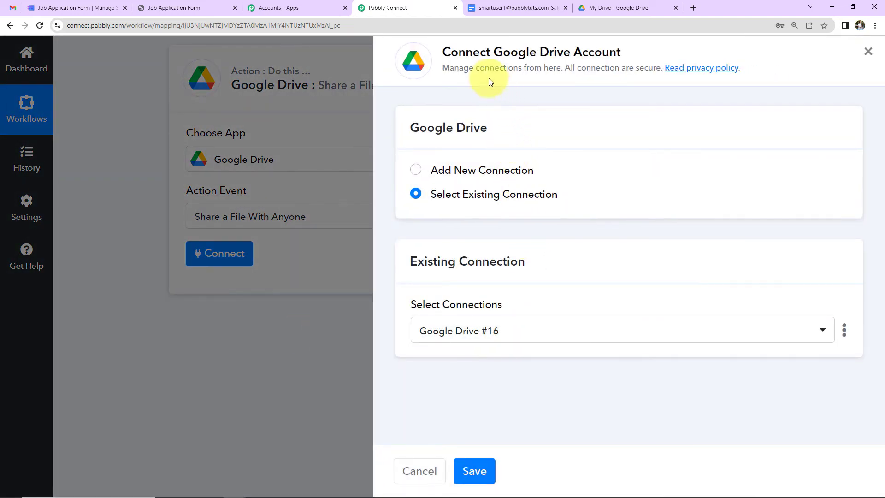
Add a new Google Drive connection by signing in with the Google account and allowing access
{"action": "left_click", "coordinate": [419, 172]}
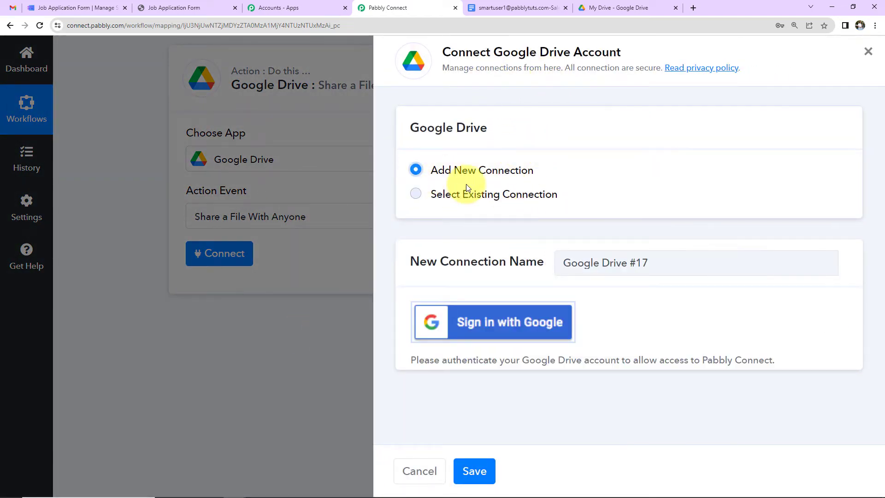
{"action": "left_click", "coordinate": [475, 321]}
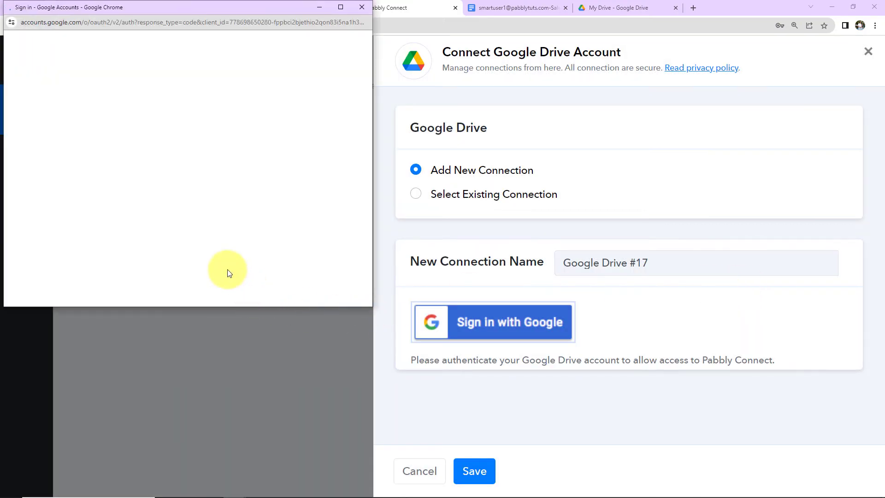
{"action": "left_click", "coordinate": [206, 244]}
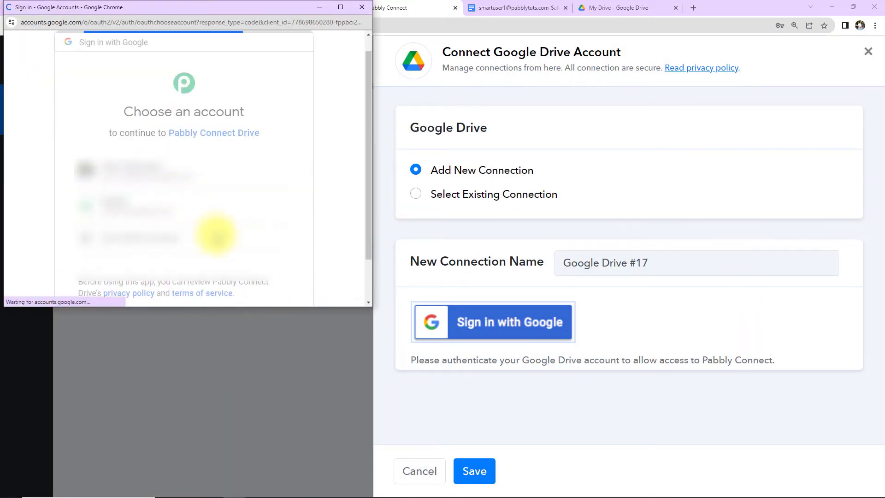
{"action": "scroll", "coordinate": [221, 231], "scroll_direction": "down", "scroll_amount": 4}
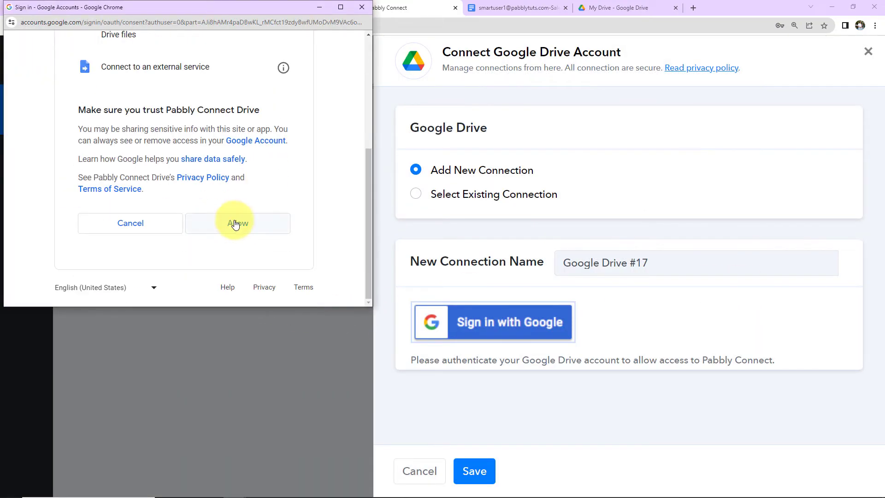
{"action": "left_click", "coordinate": [235, 221]}
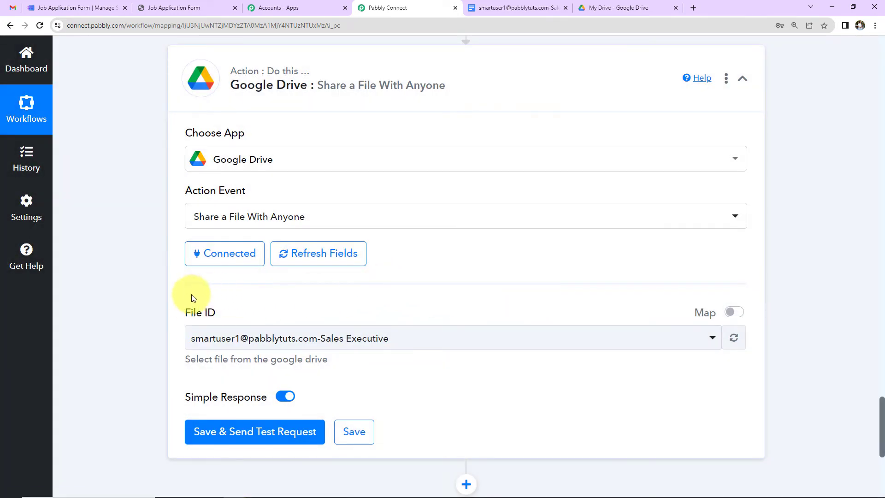
Switch File ID to mapped entry and clear its existing value
{"action": "scroll", "coordinate": [462, 303], "scroll_direction": "up", "scroll_amount": 7}
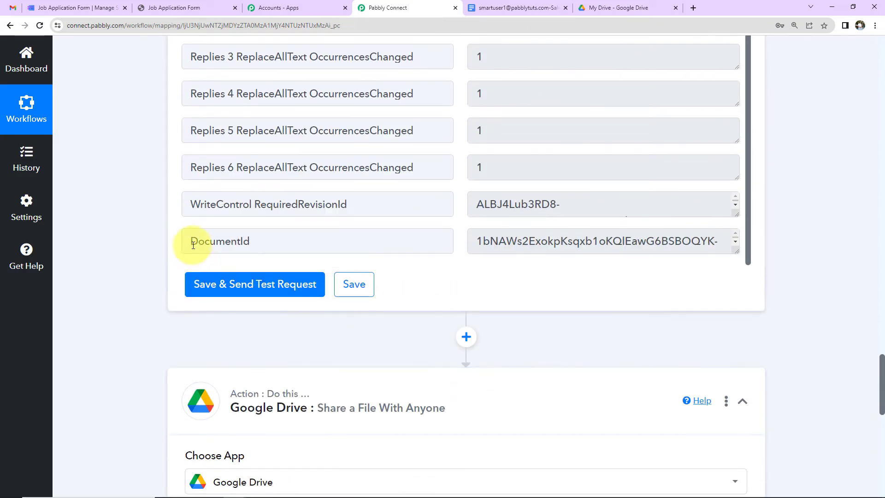
{"action": "left_click_drag", "start_coordinate": [191, 241], "coordinate": [275, 242]}
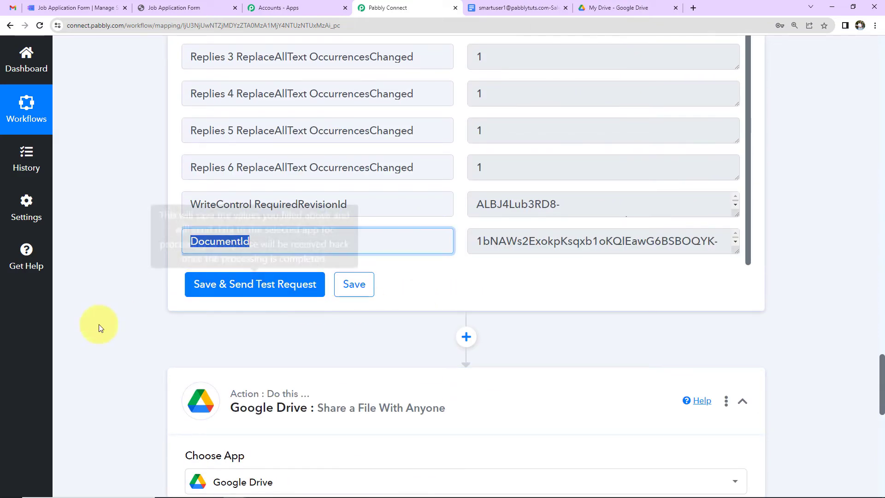
{"action": "scroll", "coordinate": [98, 325], "scroll_direction": "down", "scroll_amount": 5}
{"action": "scroll", "coordinate": [99, 324], "scroll_direction": "down", "scroll_amount": 2}
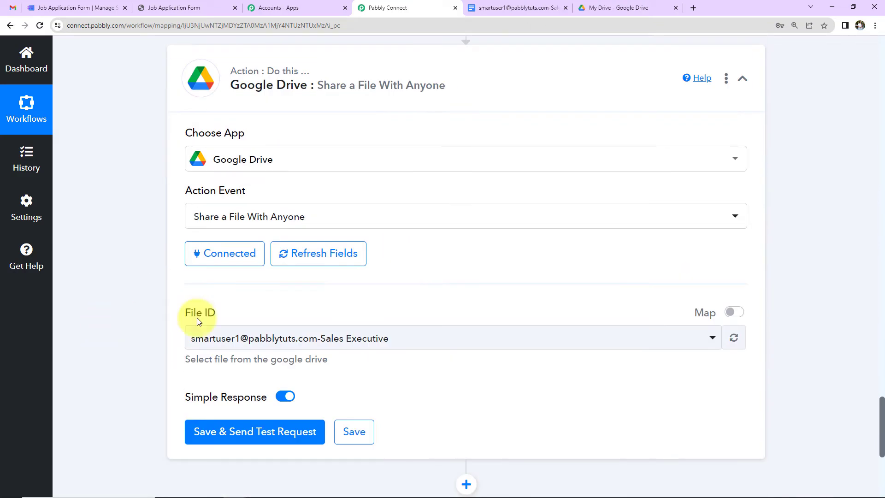
{"action": "left_click", "coordinate": [728, 315]}
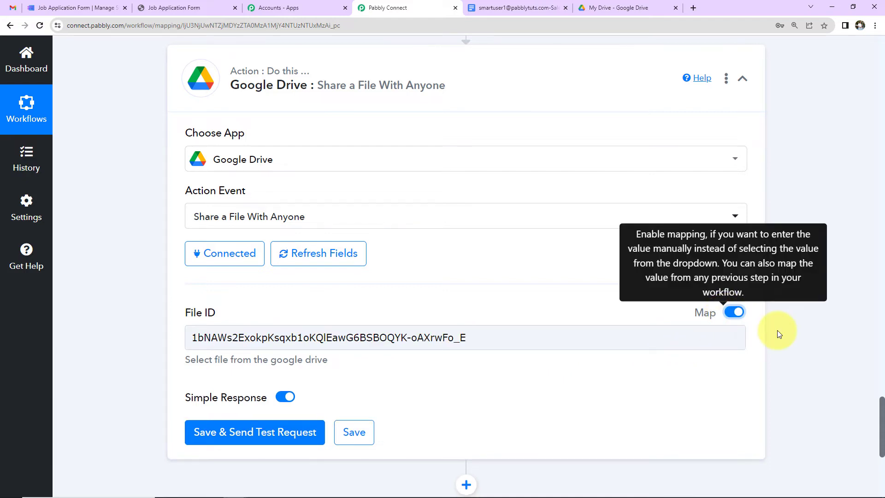
{"action": "scroll", "coordinate": [778, 331], "scroll_direction": "down", "scroll_amount": 2}
{"action": "left_click_drag", "start_coordinate": [534, 227], "coordinate": [126, 236]}
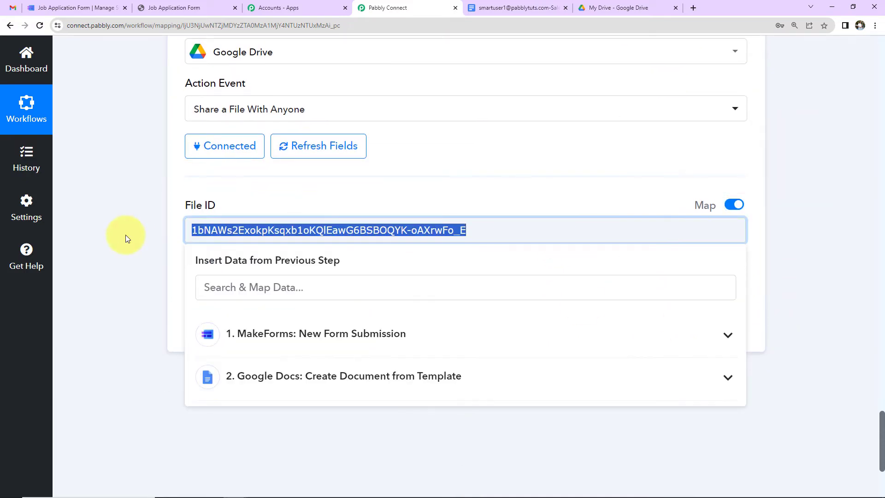
{"action": "key", "text": "BackSpace"}
Insert the Google Docs DocumentId into File ID and send a test request
{"action": "scroll", "coordinate": [450, 397], "scroll_direction": "down", "scroll_amount": 2}
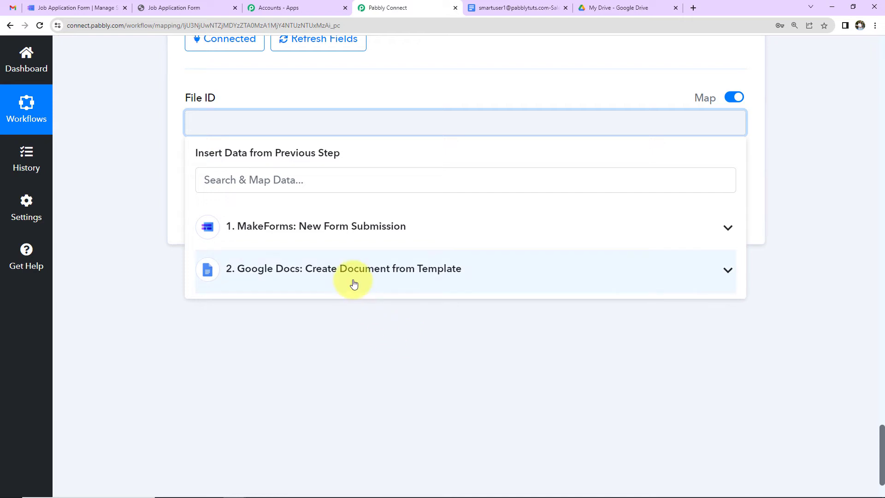
{"action": "left_click", "coordinate": [353, 284]}
{"action": "scroll", "coordinate": [352, 286], "scroll_direction": "down", "scroll_amount": 2}
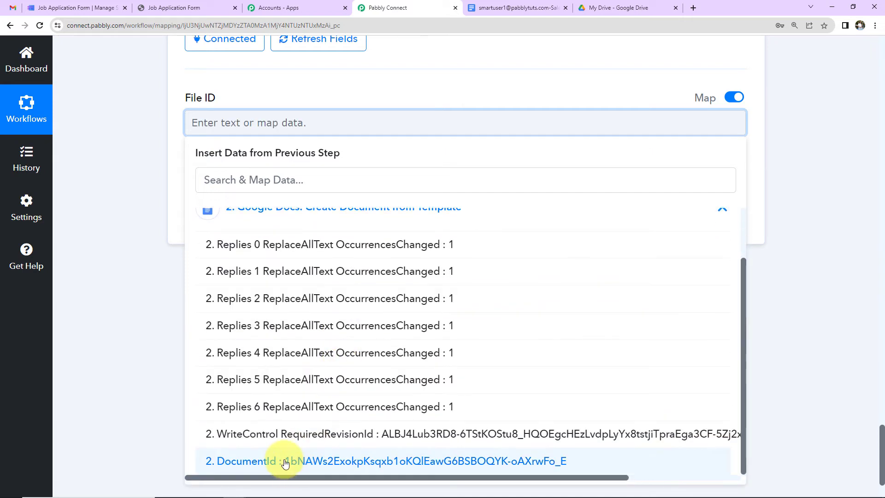
{"action": "left_click", "coordinate": [285, 463]}
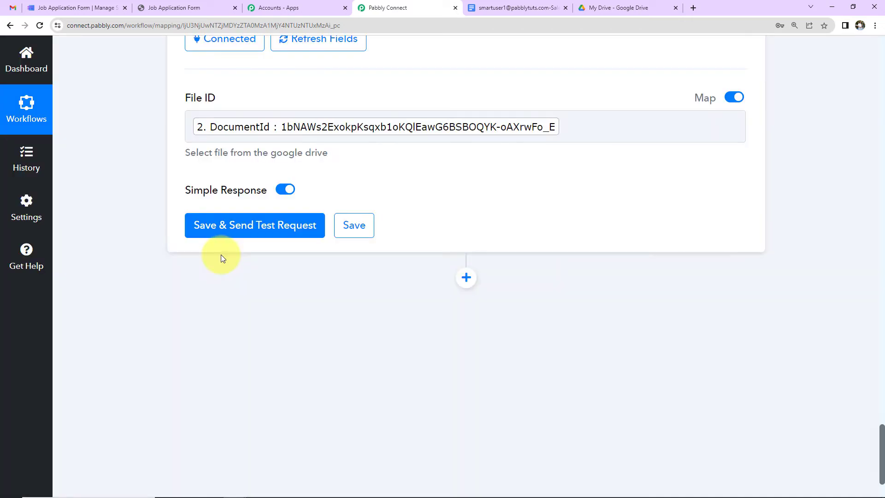
{"action": "left_click", "coordinate": [223, 231]}
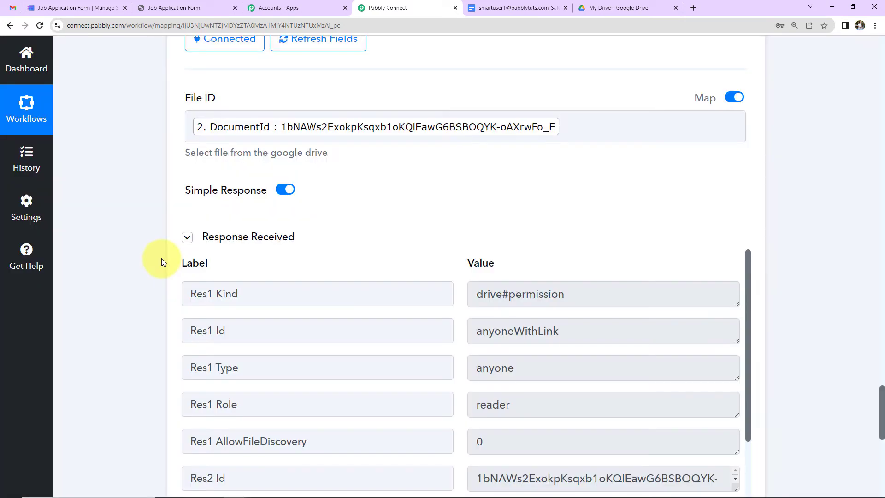
{"action": "scroll", "coordinate": [814, 270], "scroll_direction": "down", "scroll_amount": 2}
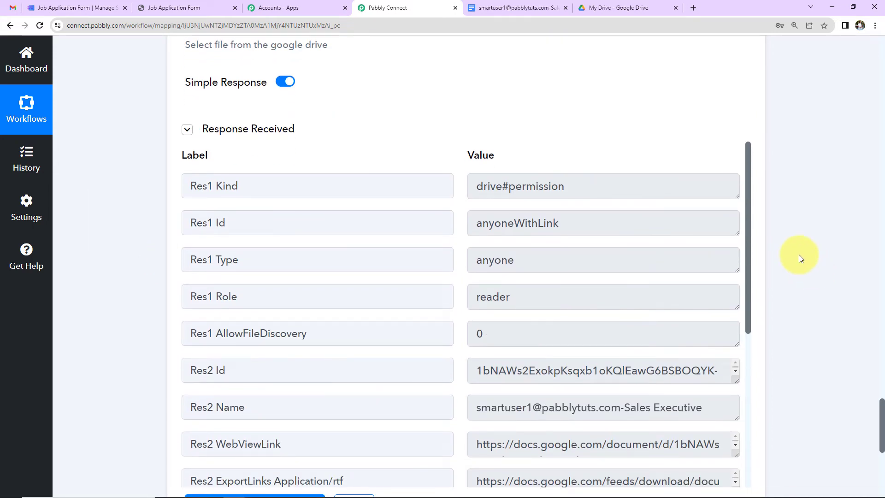
{"action": "left_click", "coordinate": [490, 9]}
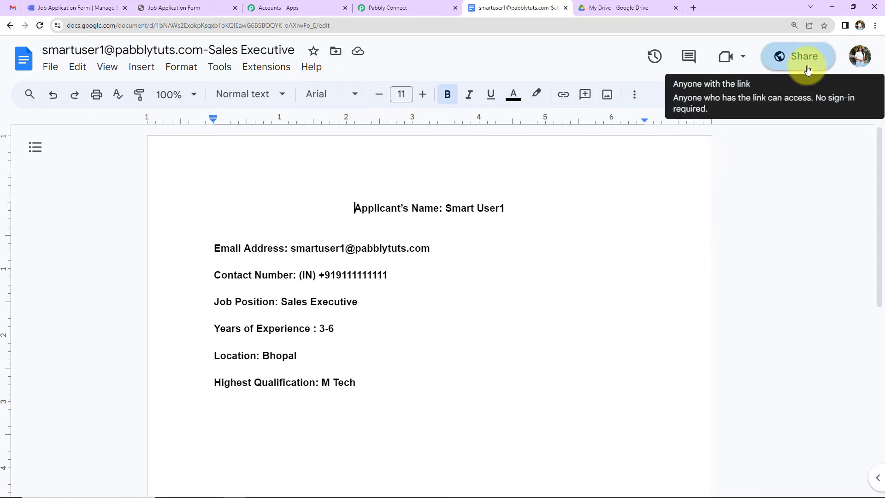
{"action": "left_click", "coordinate": [387, 7]}
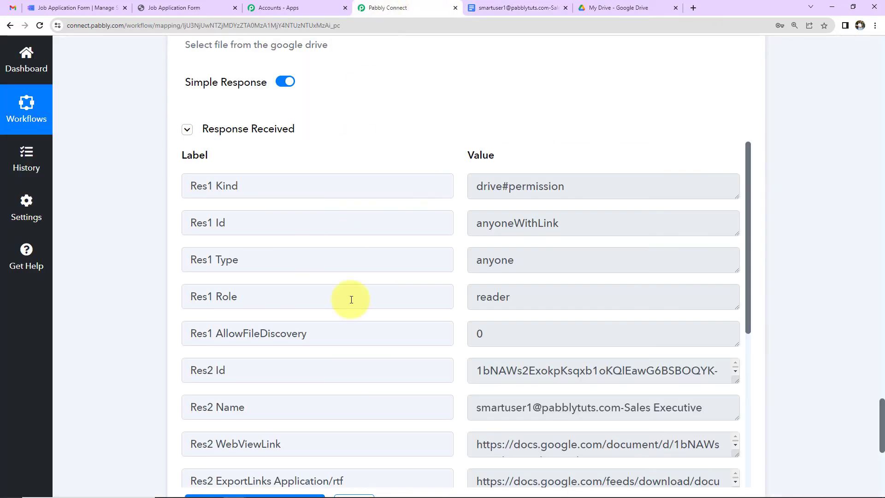
Add a Gmail step after the Drive share step using the Send Email event
{"action": "scroll", "coordinate": [786, 242], "scroll_direction": "down", "scroll_amount": 7}
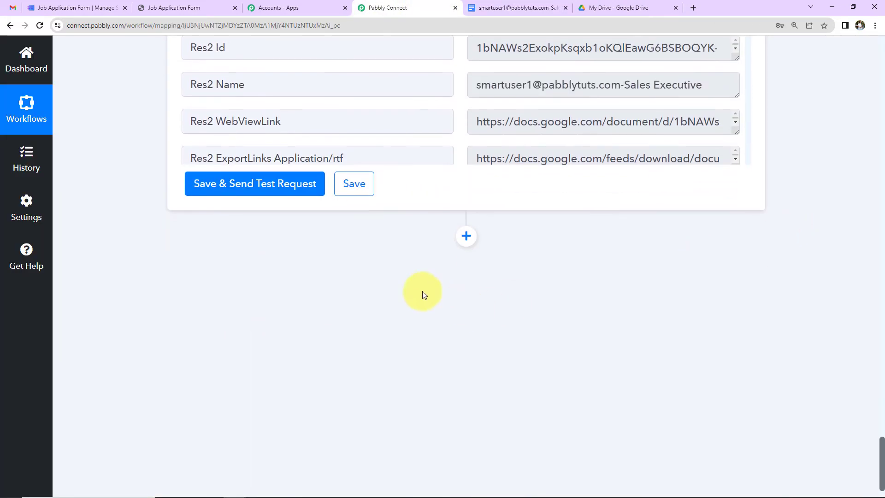
{"action": "left_click", "coordinate": [466, 236]}
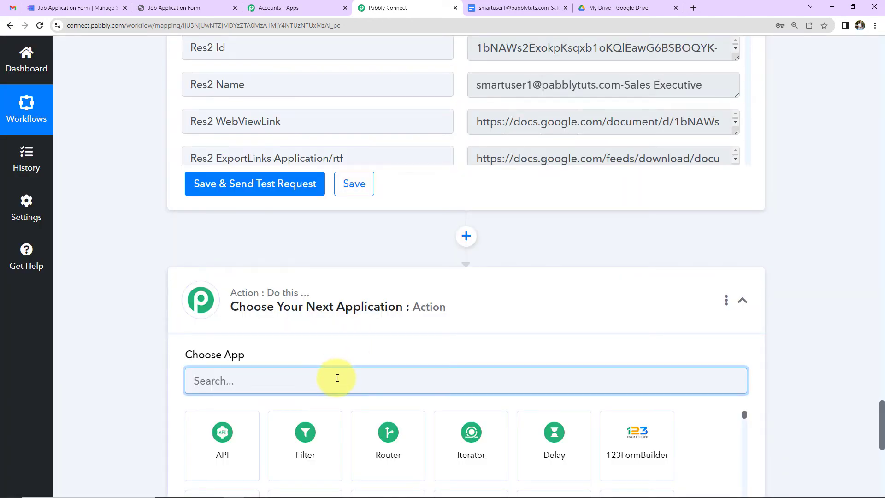
{"action": "type", "text": "Gmai"}
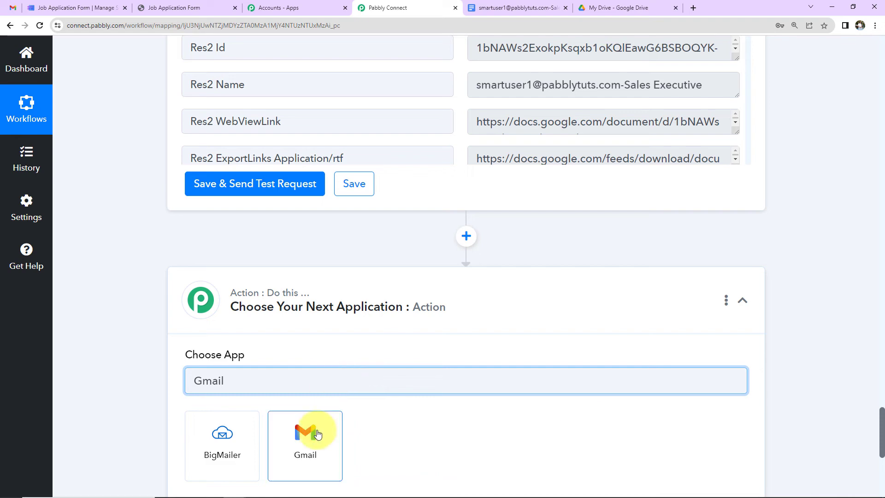
{"action": "type", "text": "l"}
{"action": "left_click", "coordinate": [318, 434]}
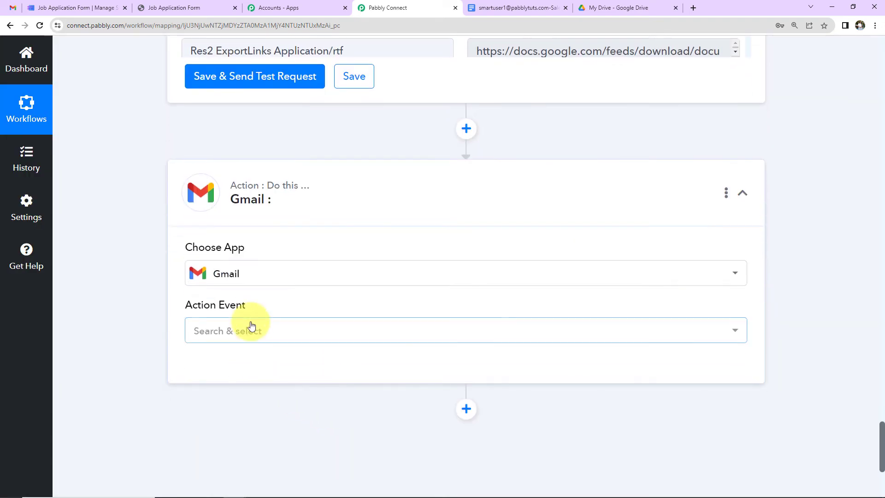
{"action": "left_click", "coordinate": [252, 326]}
{"action": "left_click", "coordinate": [233, 397]}
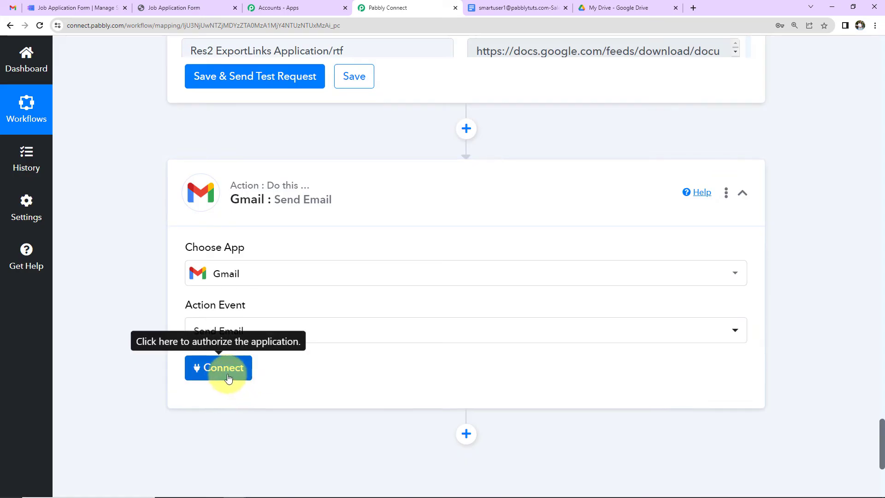
Add a new Gmail connection by signing in, allowing access and confirming the success message
{"action": "left_click", "coordinate": [225, 368]}
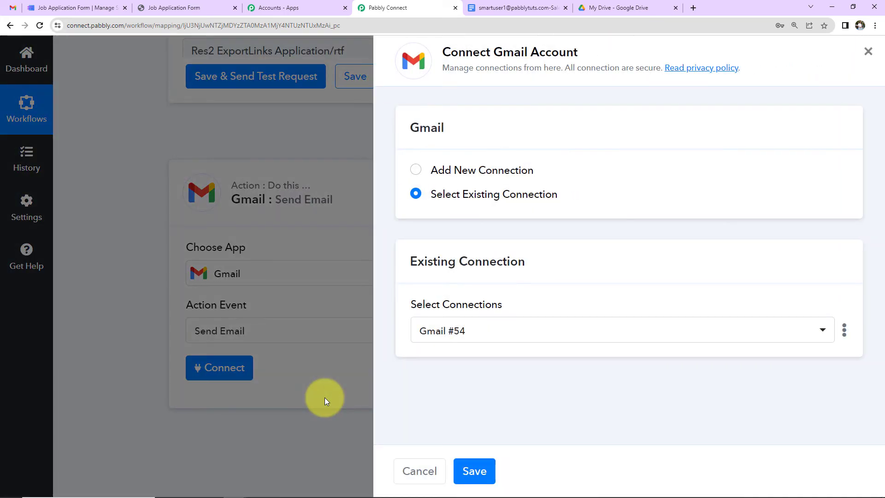
{"action": "left_click", "coordinate": [416, 171]}
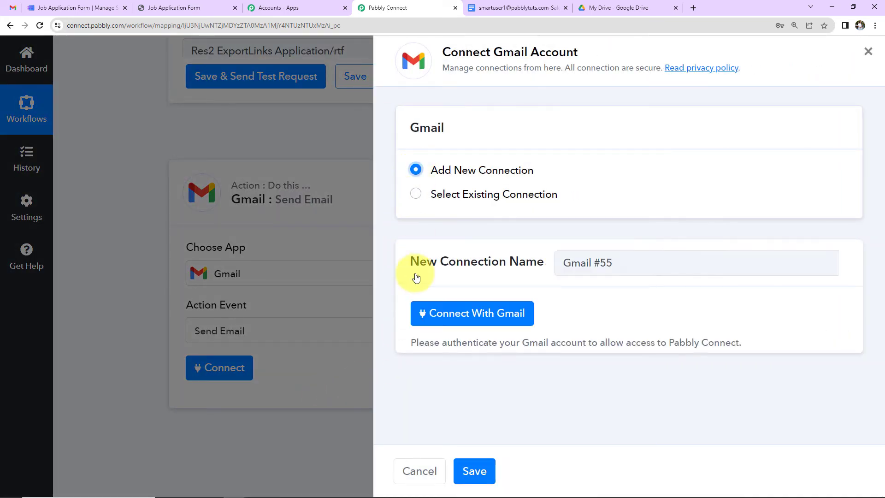
{"action": "left_click", "coordinate": [446, 318]}
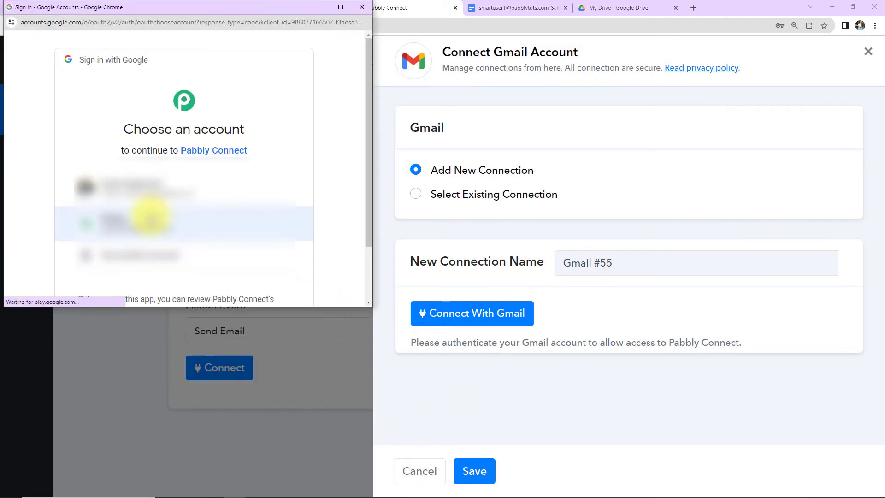
{"action": "left_click", "coordinate": [160, 184]}
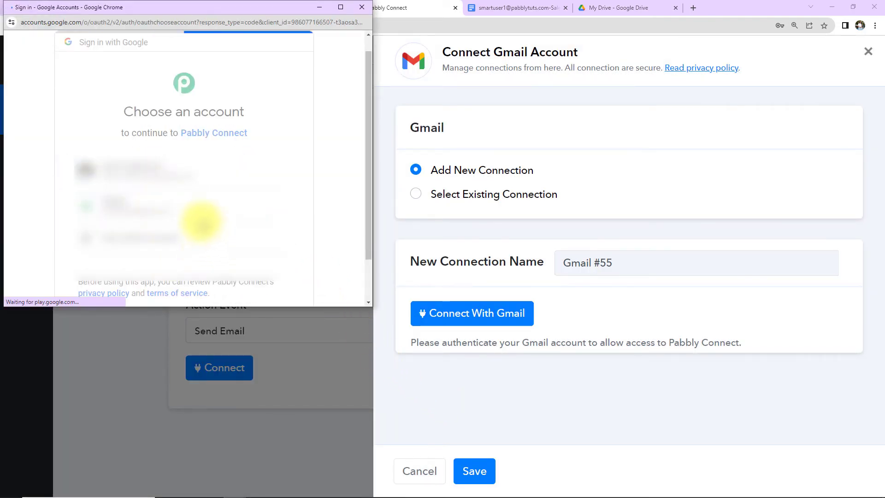
{"action": "scroll", "coordinate": [193, 212], "scroll_direction": "down", "scroll_amount": 5}
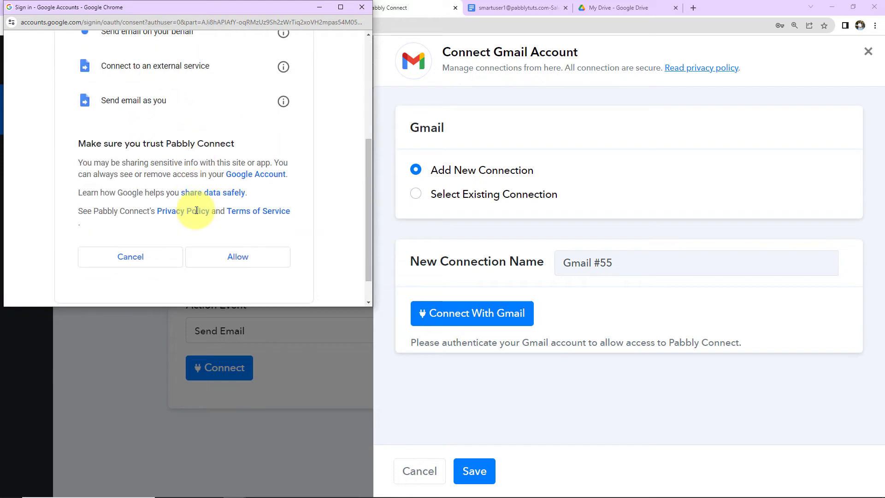
{"action": "left_click", "coordinate": [239, 269]}
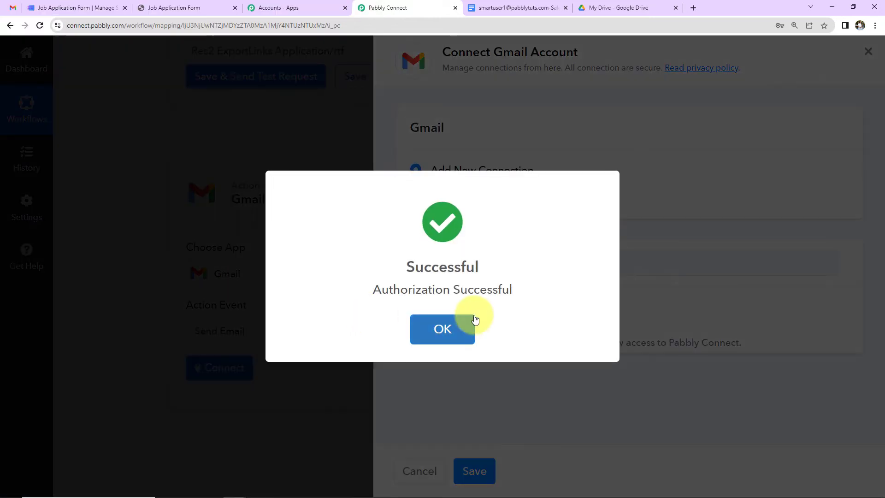
{"action": "left_click", "coordinate": [468, 319]}
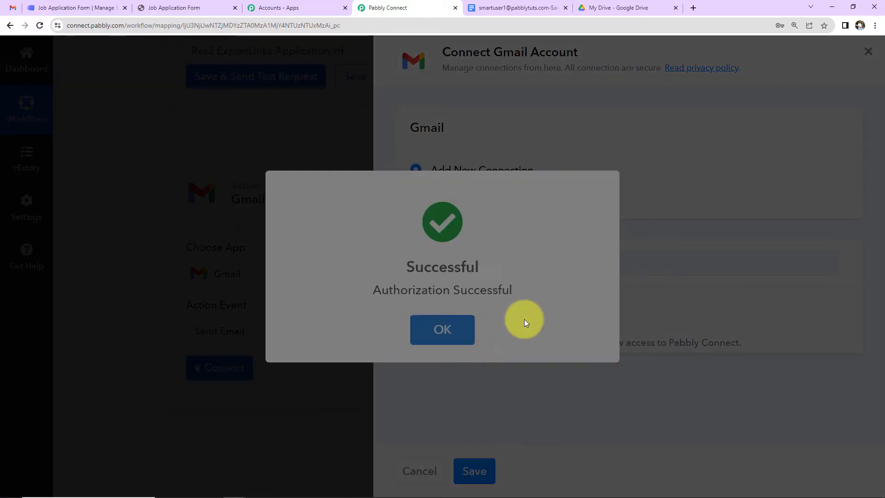
Map the applicant's e-mail from the form submission as the Recipient
{"action": "scroll", "coordinate": [417, 326], "scroll_direction": "down", "scroll_amount": 3}
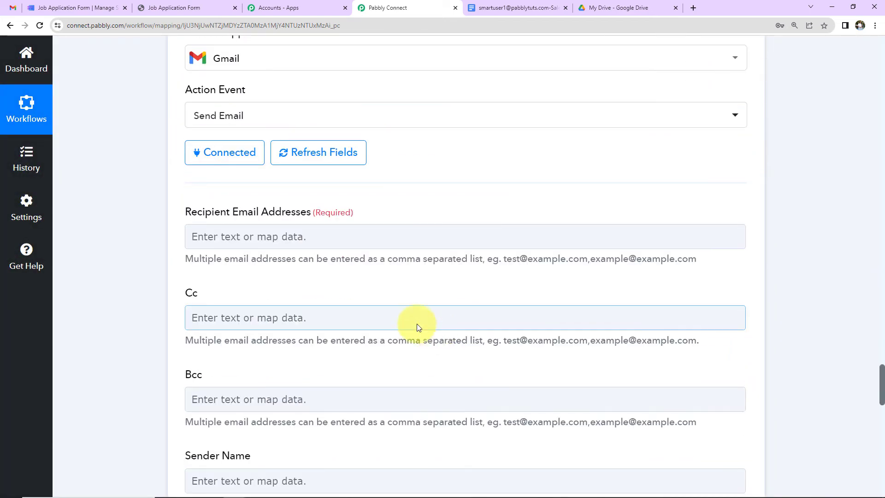
{"action": "scroll", "coordinate": [288, 272], "scroll_direction": "down", "scroll_amount": 2}
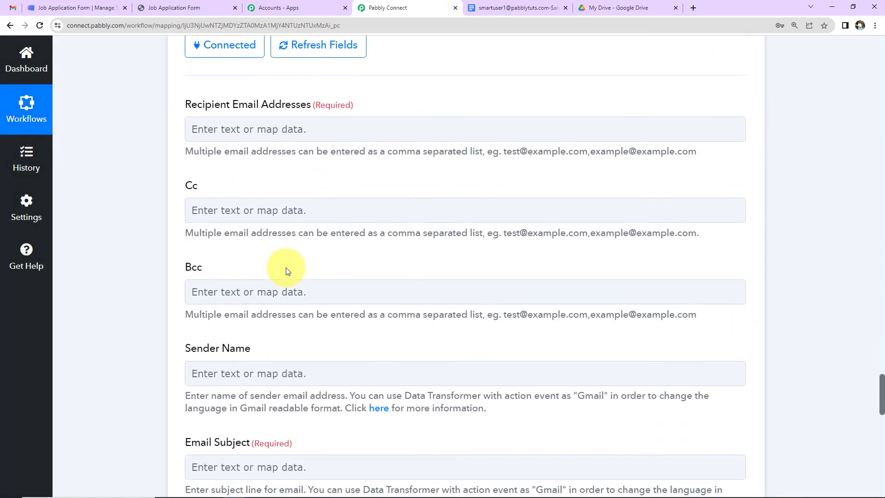
{"action": "left_click", "coordinate": [274, 131]}
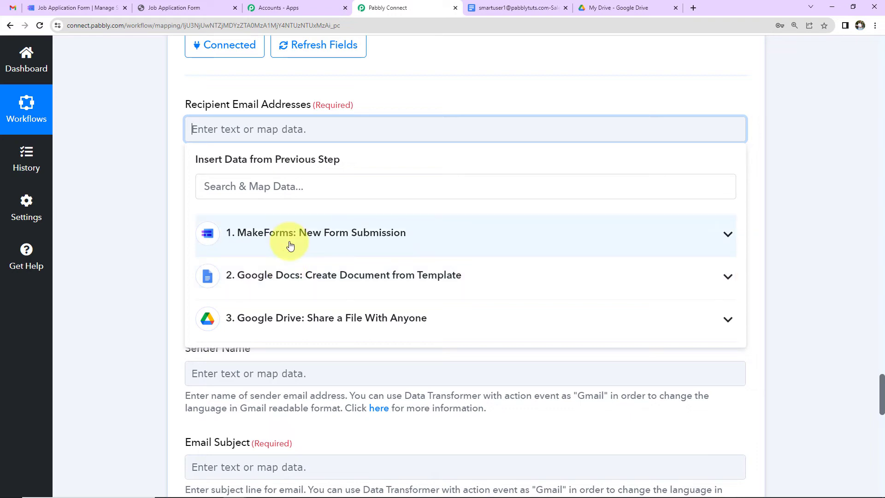
{"action": "left_click", "coordinate": [290, 244]}
{"action": "left_click", "coordinate": [294, 186]}
{"action": "type", "text": "@"}
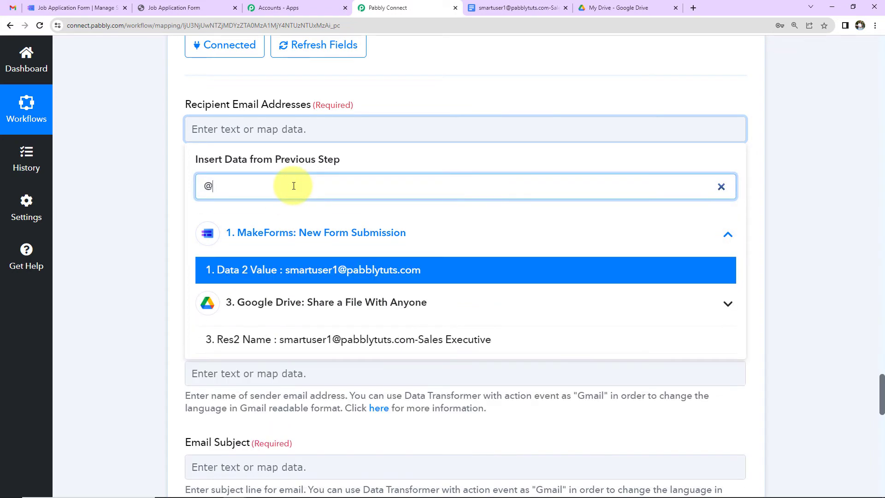
{"action": "left_click", "coordinate": [281, 275]}
{"action": "left_click", "coordinate": [100, 178]}
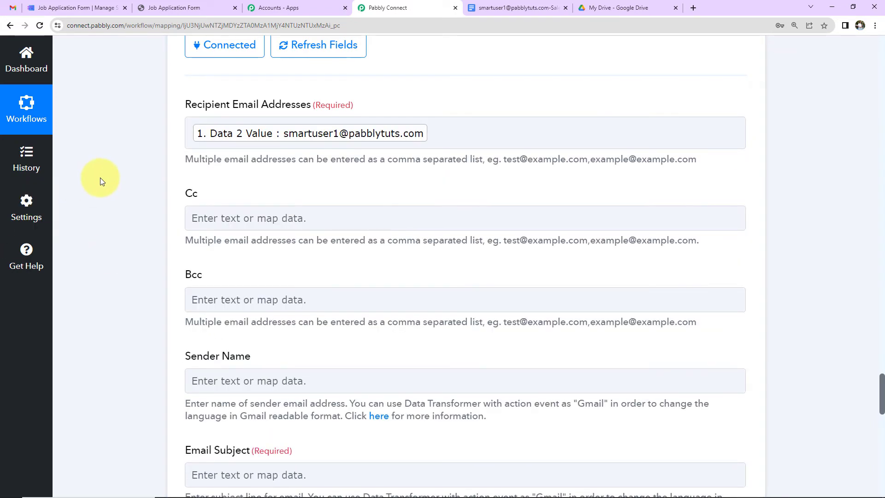
Set the sender name to 'Pabbly Connect' and the subject to 'Verify Your Details'
{"action": "scroll", "coordinate": [129, 248], "scroll_direction": "down", "scroll_amount": 2}
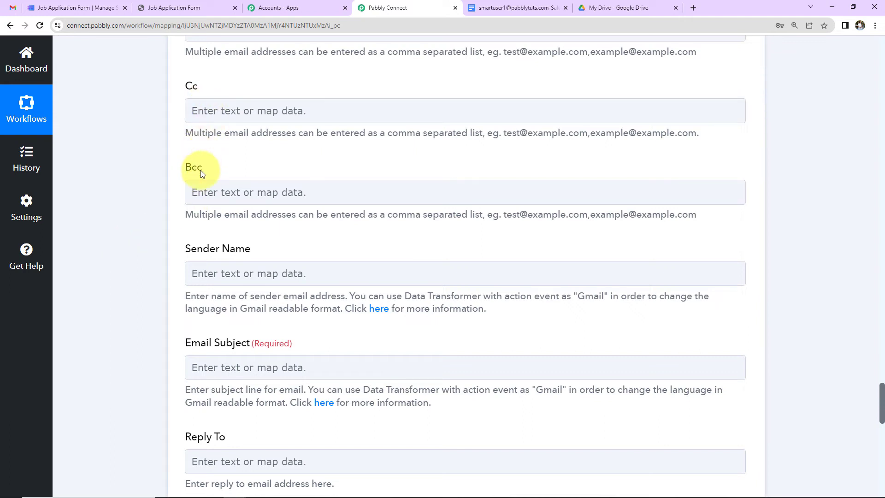
{"action": "scroll", "coordinate": [202, 173], "scroll_direction": "down", "scroll_amount": 1}
{"action": "left_click", "coordinate": [237, 166]}
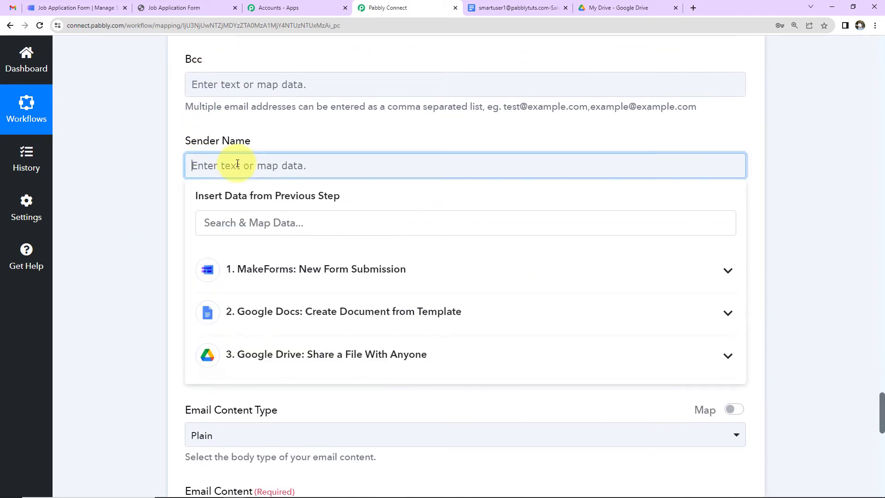
{"action": "type", "text": "Pabb"}
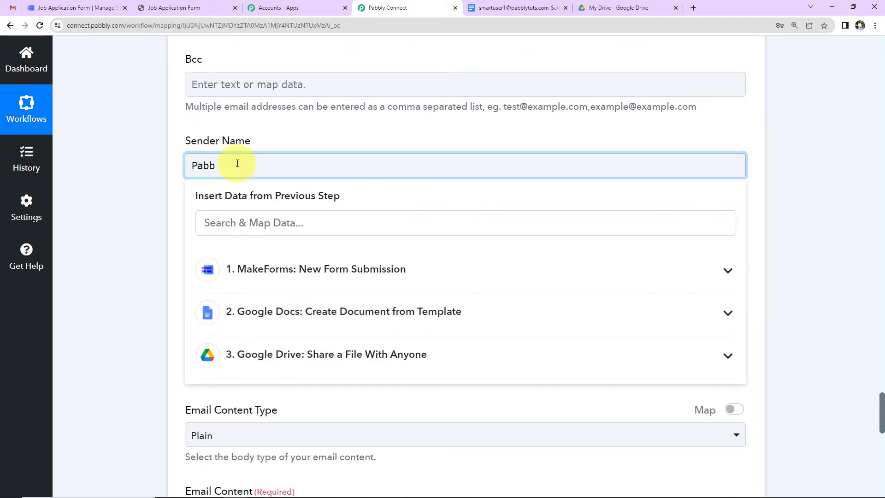
{"action": "type", "text": "ly Connect"}
{"action": "left_click", "coordinate": [156, 199]}
{"action": "left_click", "coordinate": [244, 260]}
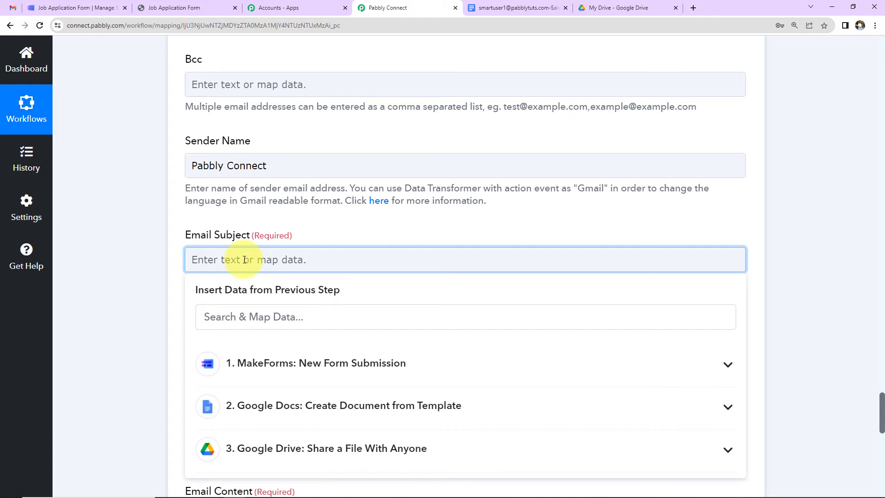
{"action": "type", "text": "Verify "}
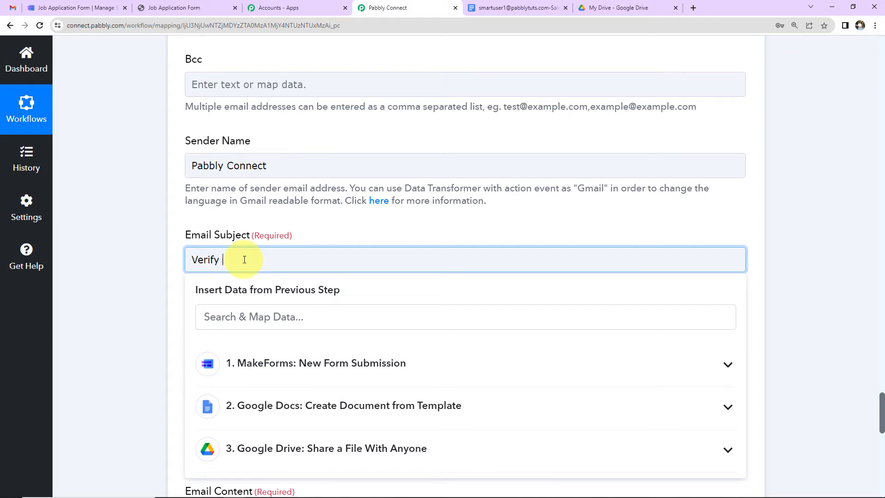
{"action": "type", "text": "Your Details"}
{"action": "left_click", "coordinate": [178, 281]}
Write the email body starting 'Dear' plus the applicant's mapped name, then paste the remaining text
{"action": "scroll", "coordinate": [178, 280], "scroll_direction": "down", "scroll_amount": 2}
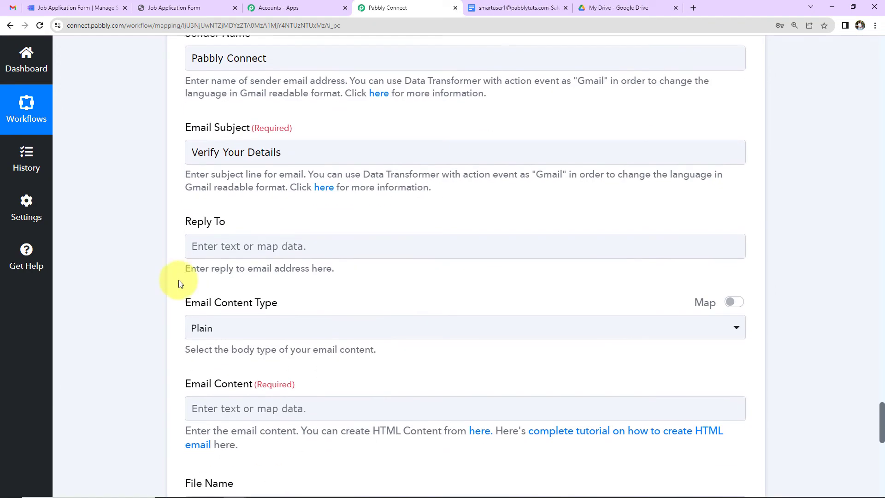
{"action": "scroll", "coordinate": [292, 238], "scroll_direction": "down", "scroll_amount": 2}
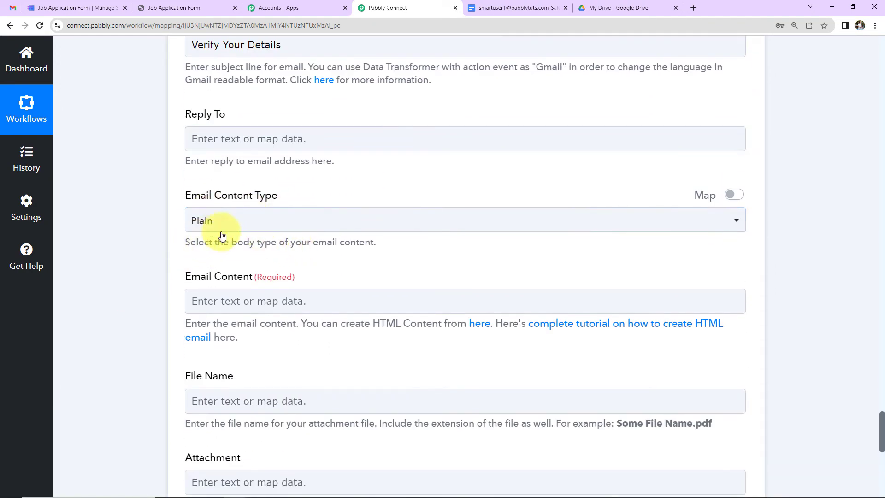
{"action": "scroll", "coordinate": [286, 217], "scroll_direction": "down", "scroll_amount": 2}
{"action": "left_click", "coordinate": [271, 196]}
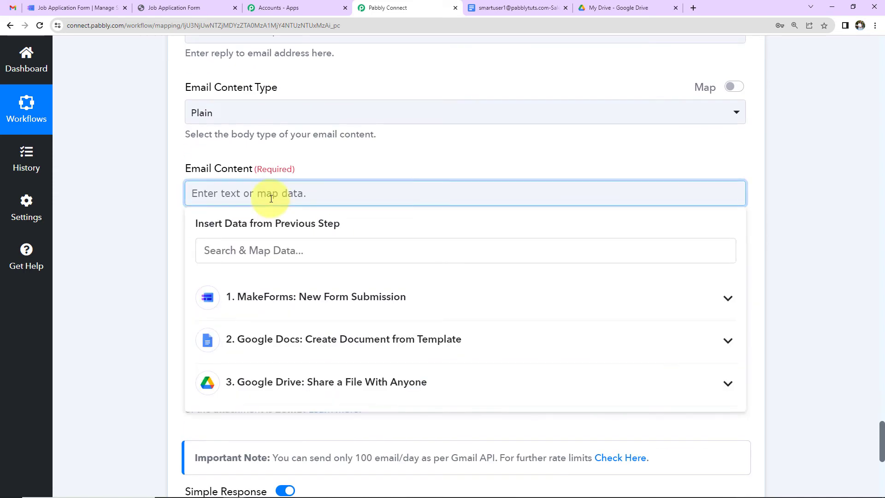
{"action": "type", "text": "Dear"}
{"action": "left_click", "coordinate": [296, 297]}
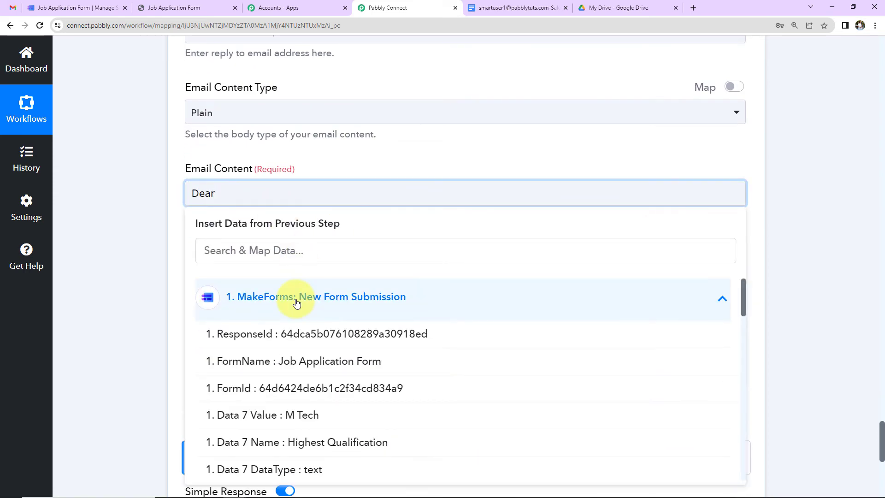
{"action": "left_click", "coordinate": [302, 250]}
{"action": "type", "text": "smar"}
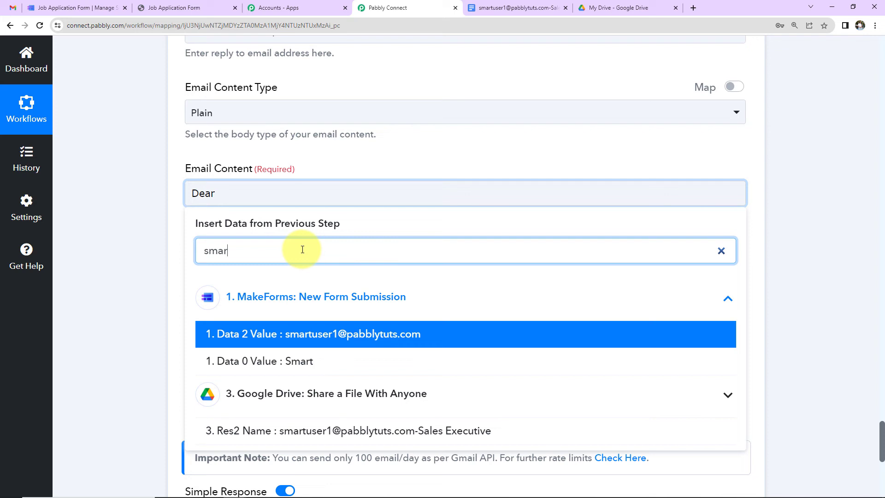
{"action": "left_click", "coordinate": [313, 362]}
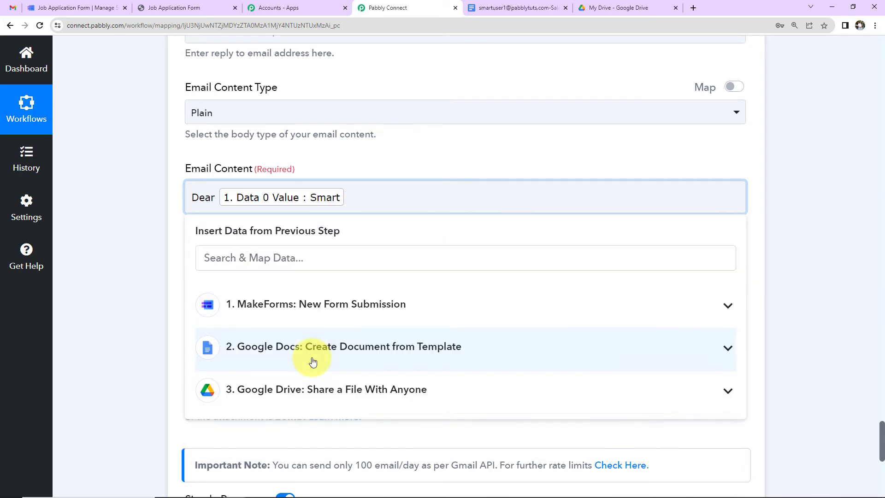
{"action": "key", "text": "ctrl+v"}
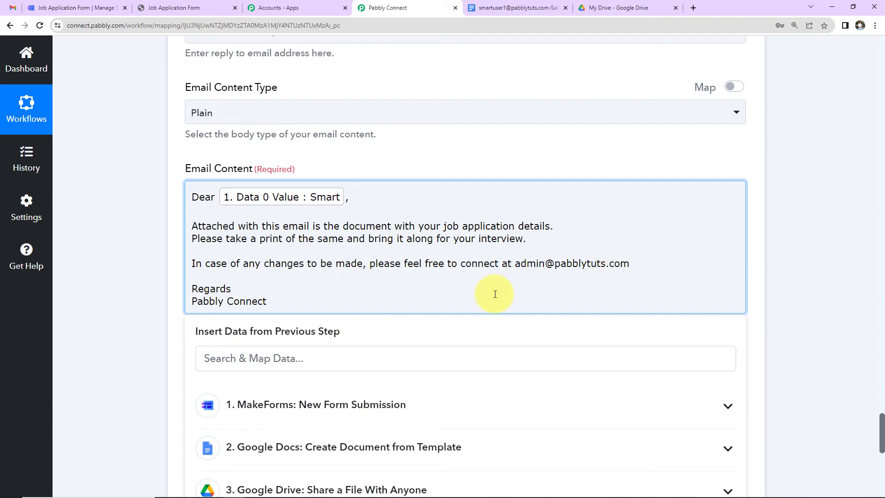
{"action": "left_click", "coordinate": [171, 254]}
{"action": "scroll", "coordinate": [171, 253], "scroll_direction": "down", "scroll_amount": 5}
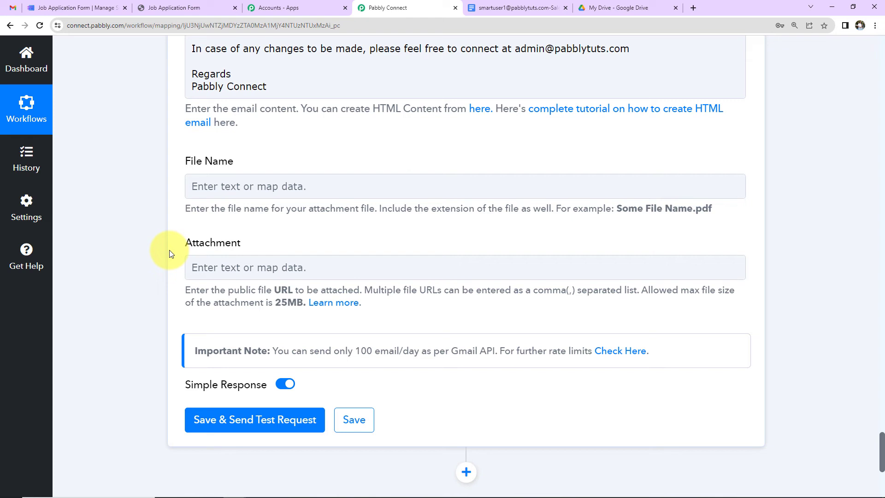
Map the shared document's name from the Google Drive step as the attachment file name
{"action": "left_click", "coordinate": [194, 185]}
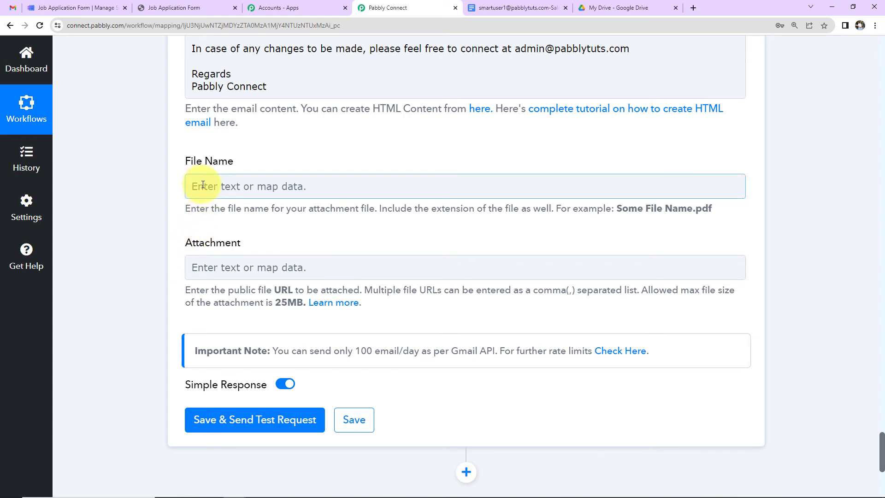
{"action": "left_click", "coordinate": [203, 184]}
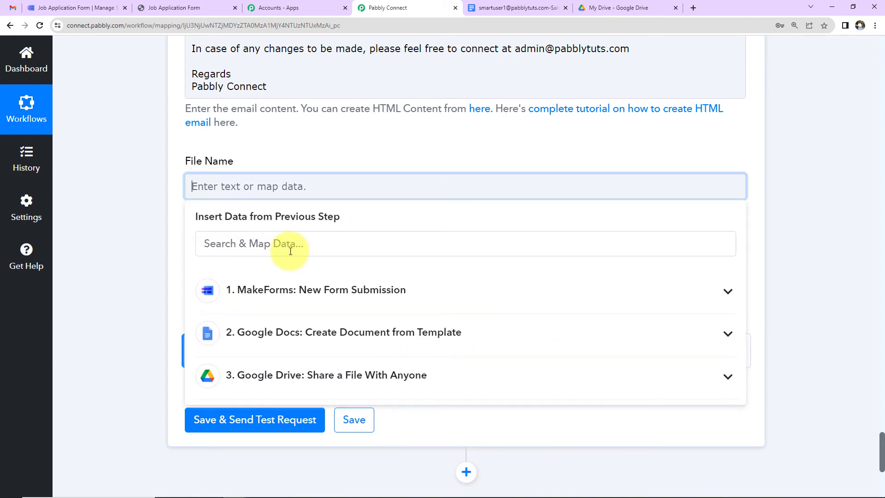
{"action": "scroll", "coordinate": [284, 269], "scroll_direction": "down", "scroll_amount": 5}
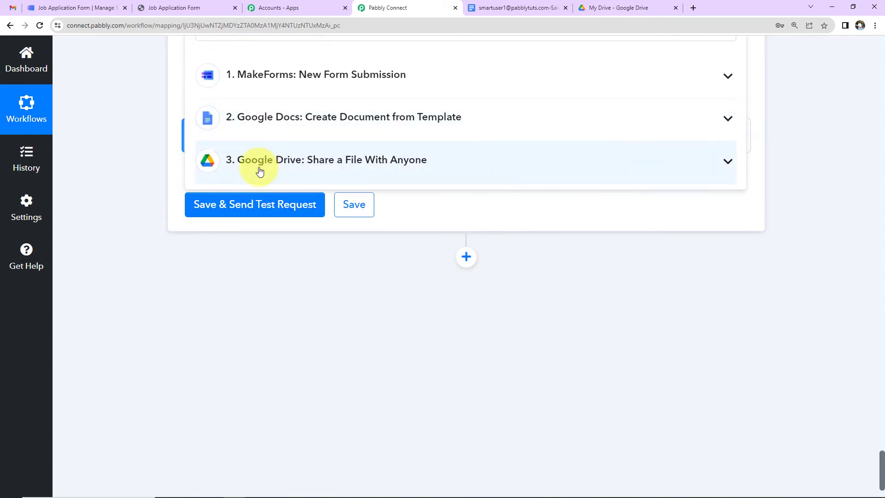
{"action": "left_click", "coordinate": [259, 171]}
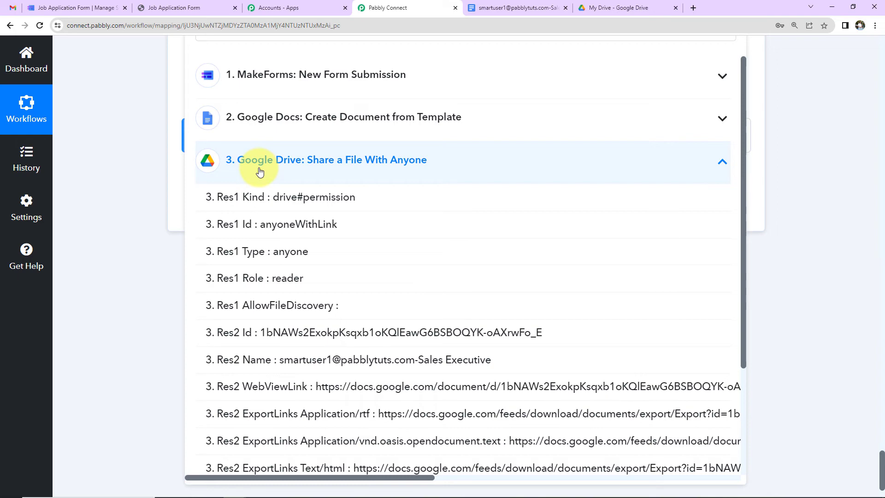
{"action": "left_click", "coordinate": [375, 359]}
{"action": "left_click", "coordinate": [142, 302]}
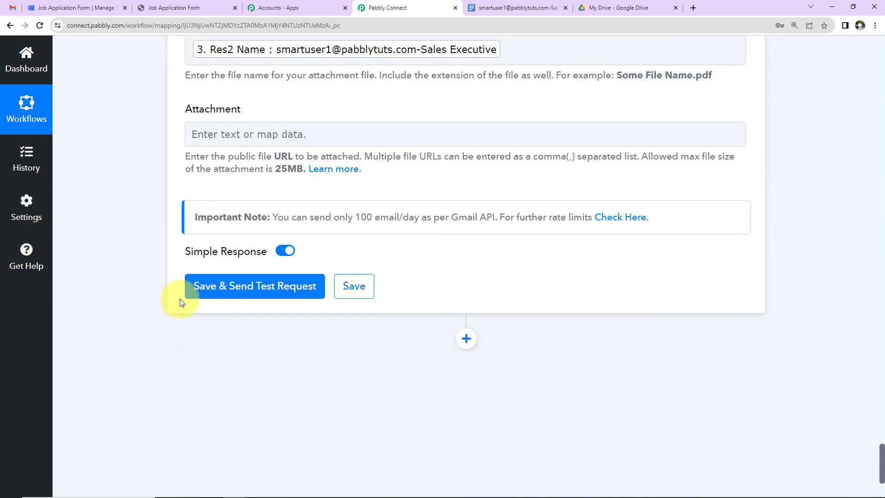
Attach the document's PDF export link, then save the Gmail step and send a test email
{"action": "left_click", "coordinate": [243, 134]}
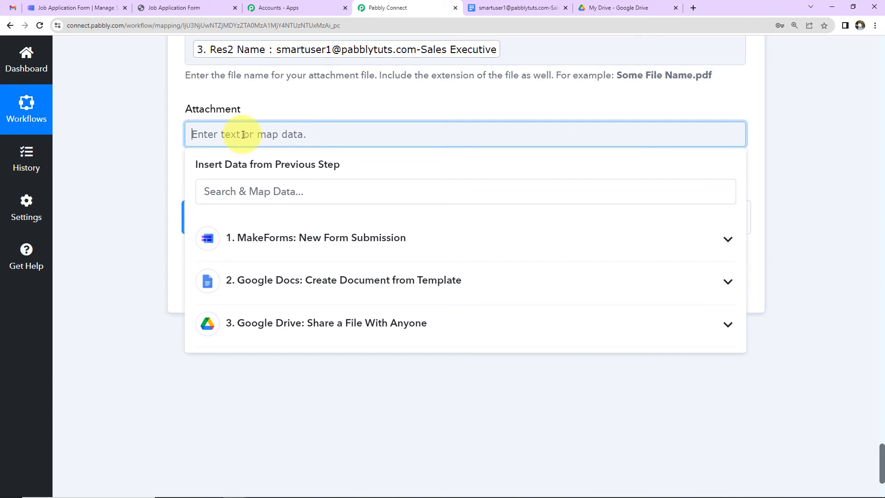
{"action": "left_click", "coordinate": [253, 325]}
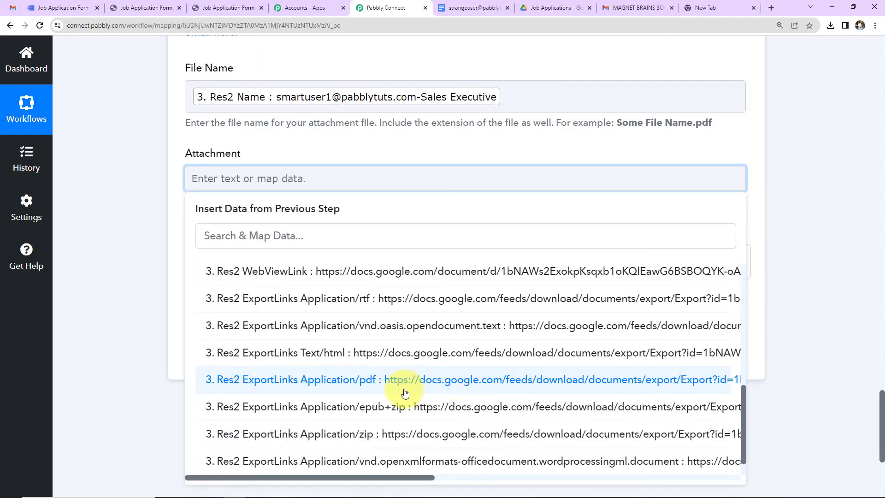
{"action": "left_click", "coordinate": [399, 385]}
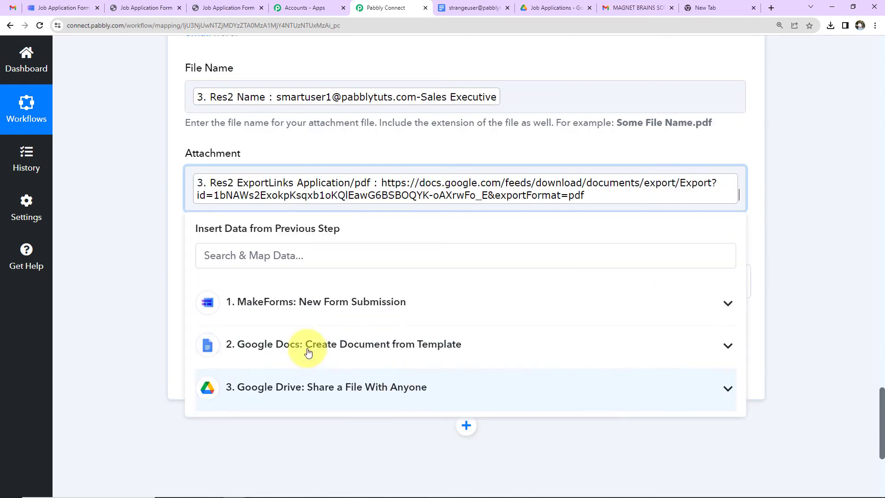
{"action": "left_click", "coordinate": [153, 223]}
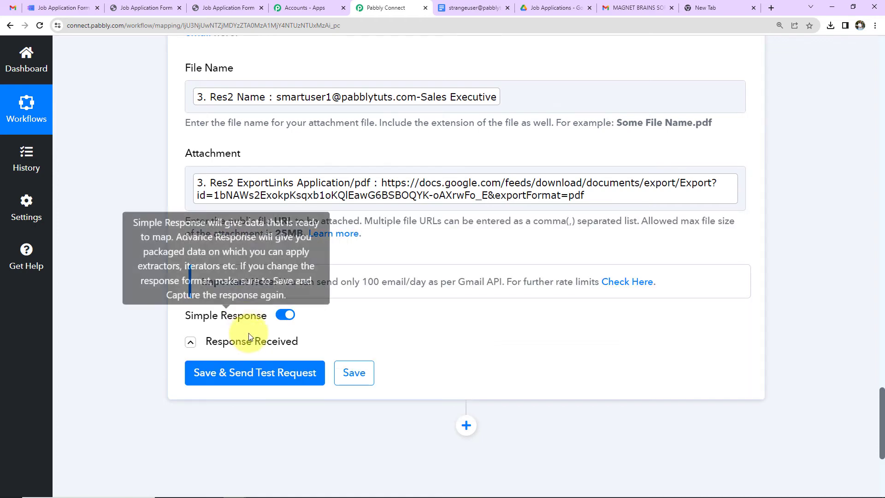
{"action": "left_click", "coordinate": [252, 377]}
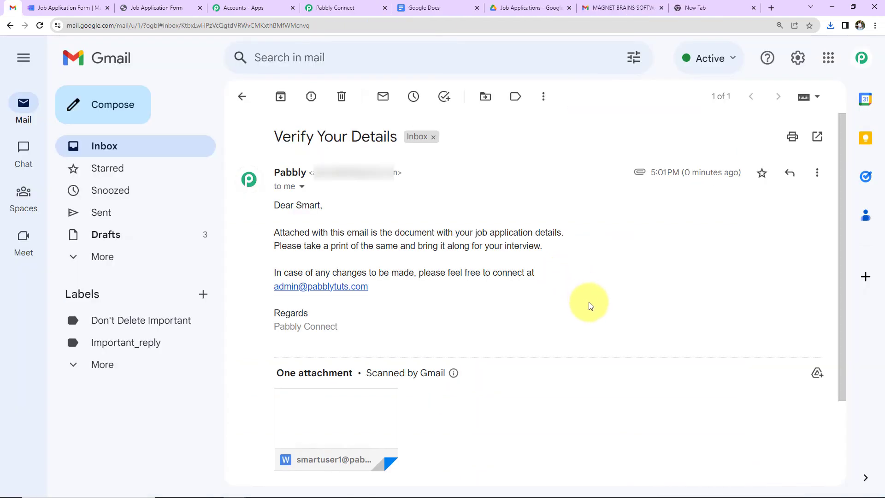
Check the Verify Your Details email's attached document, then return to the MakeForms form tab
{"action": "scroll", "coordinate": [590, 304], "scroll_direction": "down", "scroll_amount": 3}
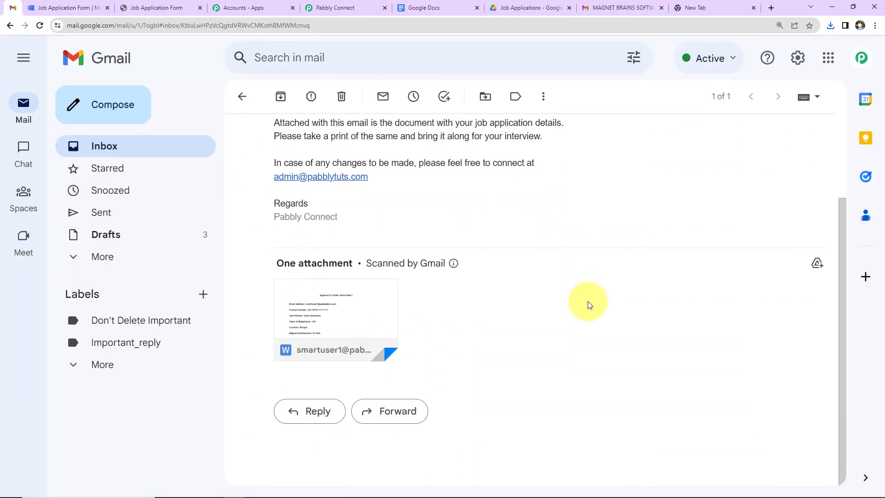
{"action": "scroll", "coordinate": [589, 305], "scroll_direction": "up", "scroll_amount": 2}
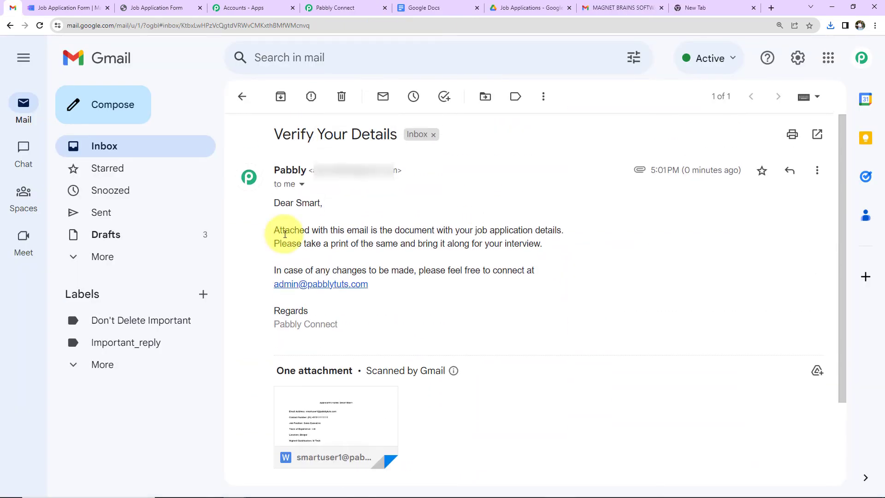
{"action": "left_click", "coordinate": [69, 8]}
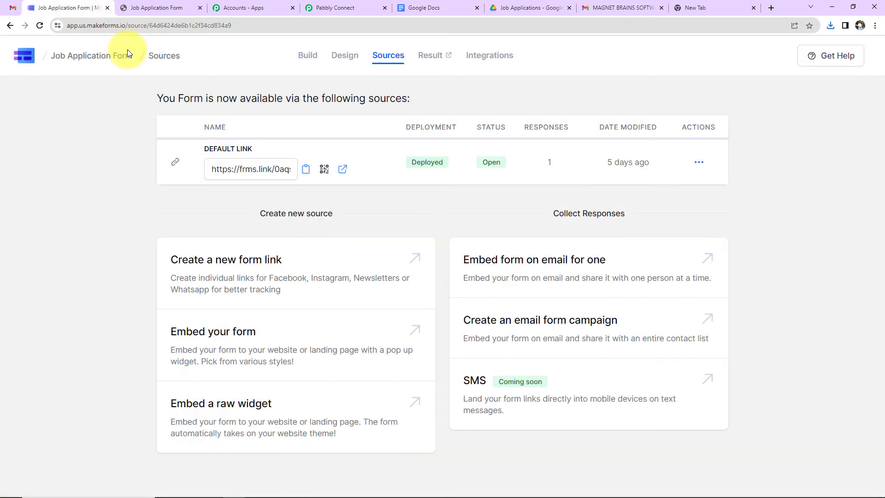
Open the live form, autofill the applicant's name, email and phone, and drop the phone's leading zero
{"action": "left_click", "coordinate": [343, 169]}
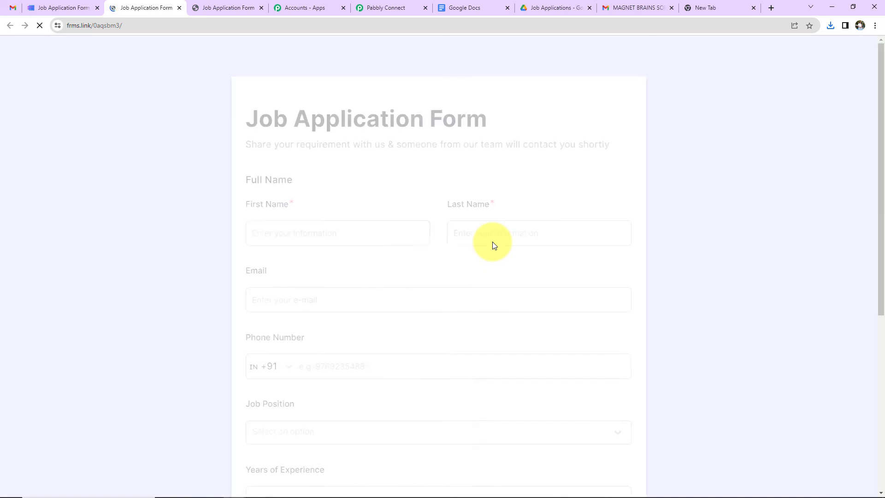
{"action": "left_click", "coordinate": [400, 234]}
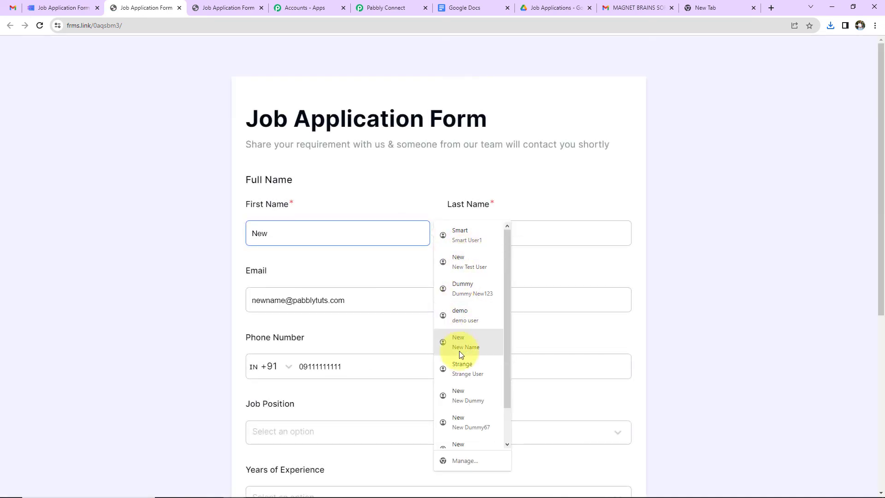
{"action": "left_click", "coordinate": [454, 361]}
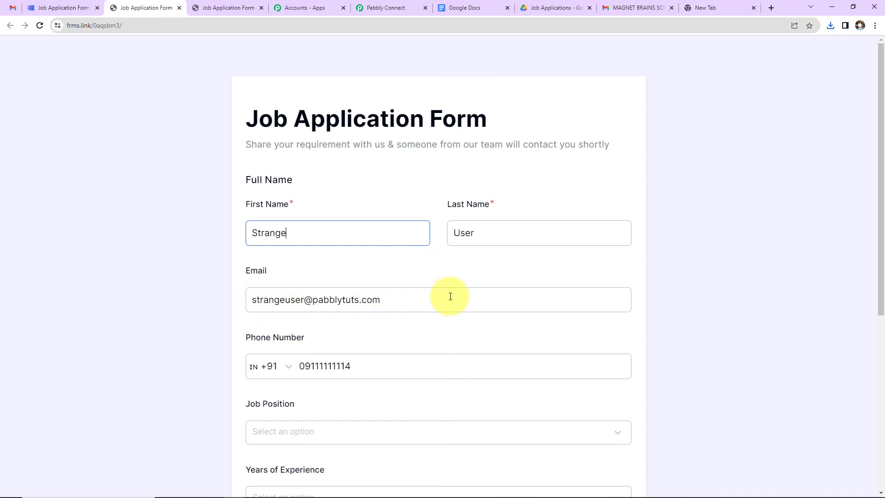
{"action": "scroll", "coordinate": [451, 297], "scroll_direction": "down", "scroll_amount": 3}
{"action": "left_click", "coordinate": [307, 258]}
{"action": "key", "text": "BackSpace"}
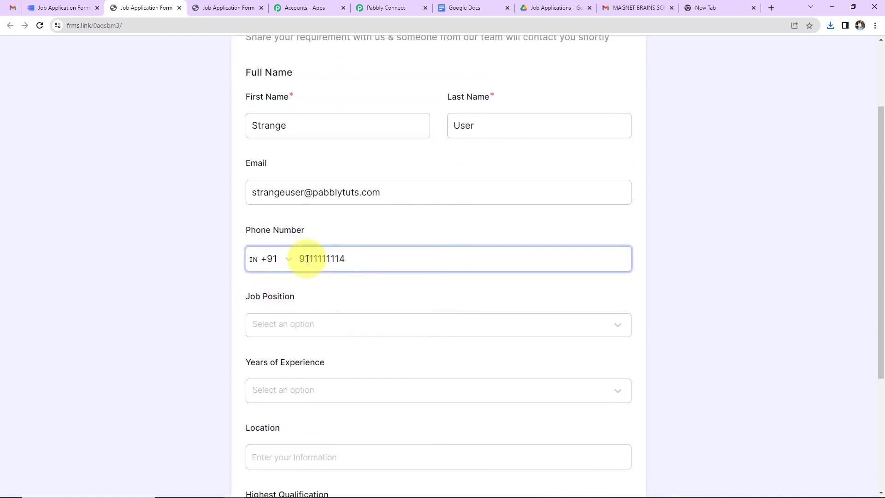
Choose Assistant Manager - Logistics, 6-9 years, location Delhi, qualification MBA, and submit the application
{"action": "left_click", "coordinate": [294, 324]}
{"action": "scroll", "coordinate": [339, 306], "scroll_direction": "down", "scroll_amount": 3}
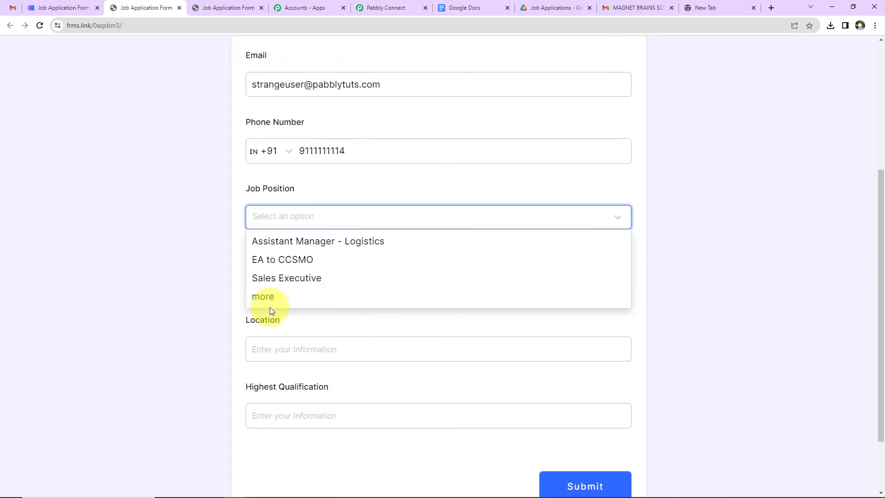
{"action": "left_click", "coordinate": [272, 241]}
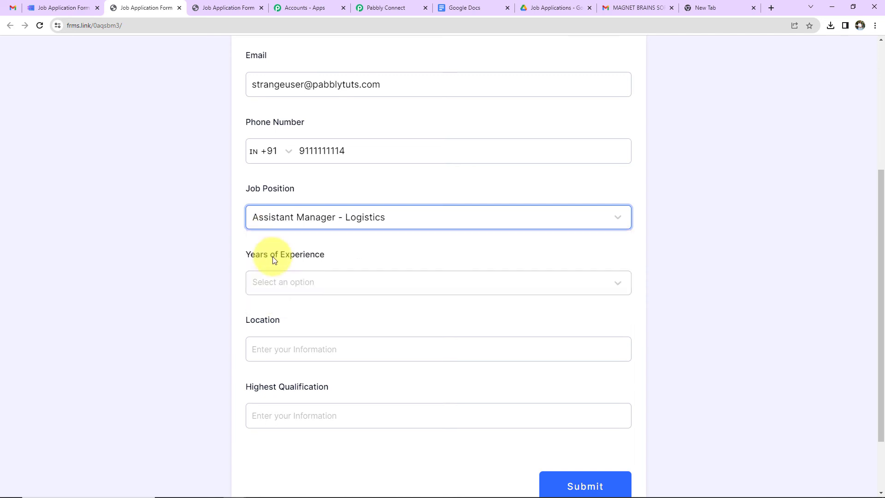
{"action": "left_click", "coordinate": [274, 285]}
{"action": "left_click", "coordinate": [271, 346]}
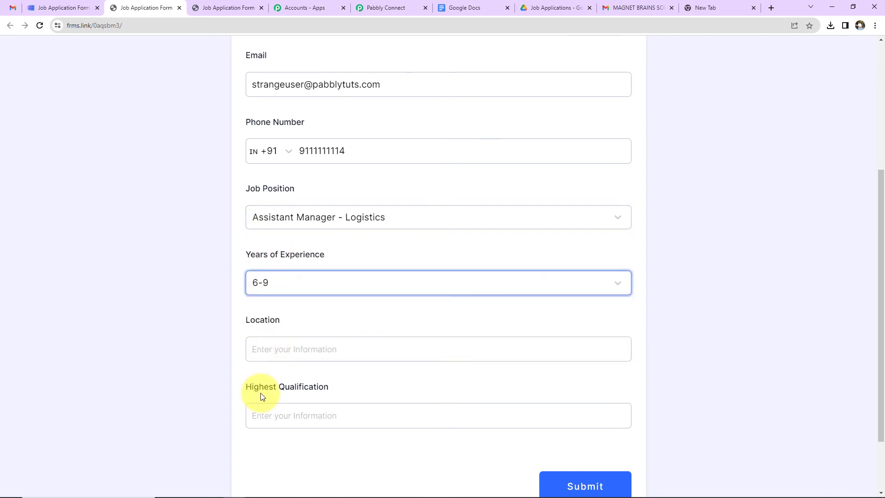
{"action": "left_click", "coordinate": [266, 346]}
{"action": "type", "text": "Delhi"}
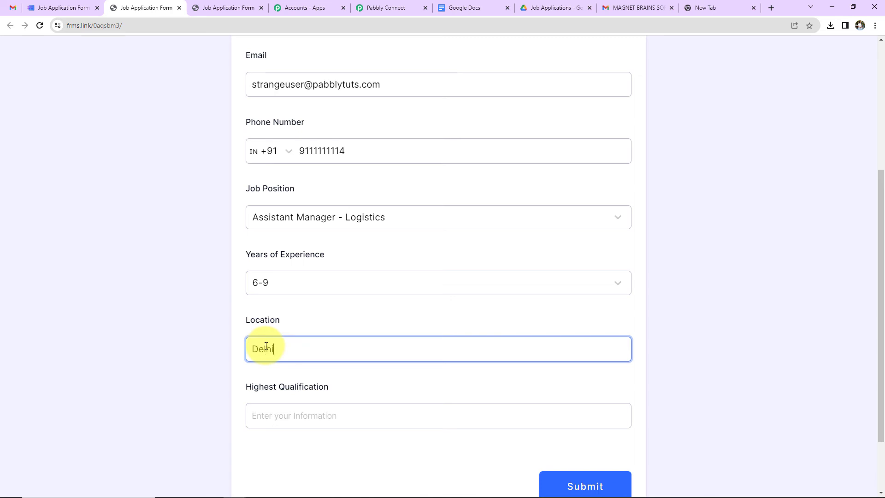
{"action": "left_click", "coordinate": [271, 411]}
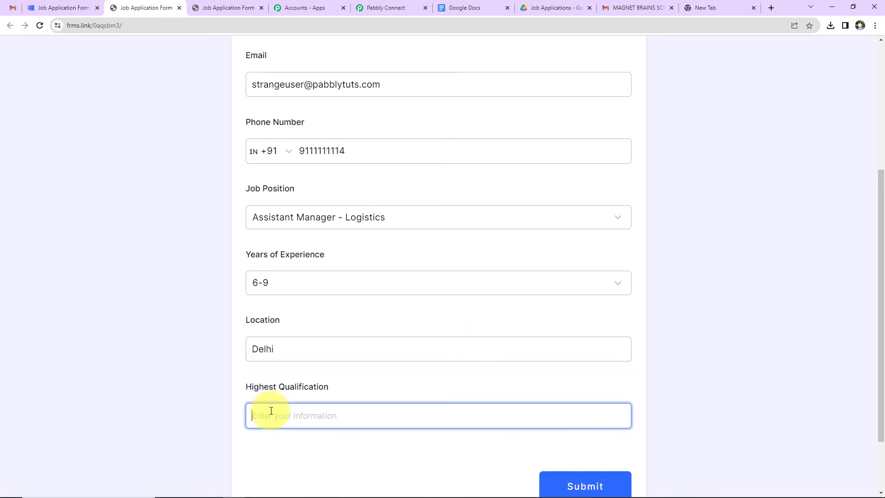
{"action": "type", "text": "MBA"}
{"action": "left_click", "coordinate": [589, 465]}
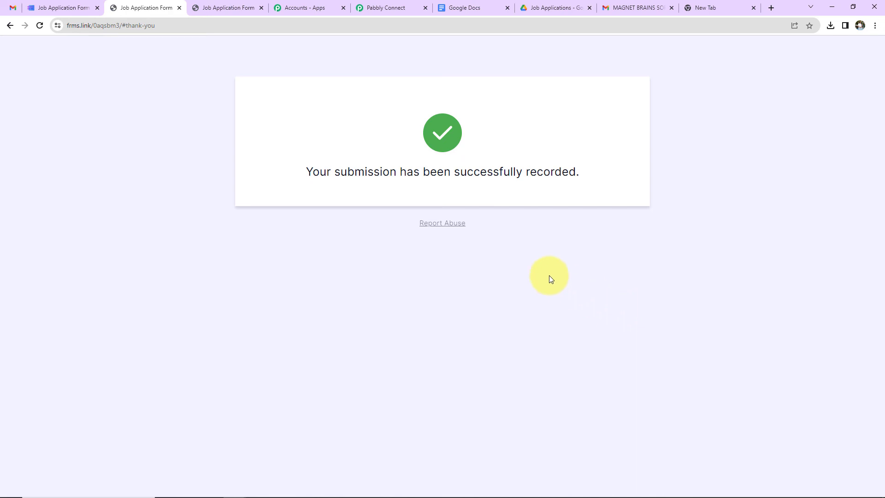
Open the new applicant document in Google Docs, then the newest Verify Your Details email in Gmail
{"action": "left_click", "coordinate": [458, 8]}
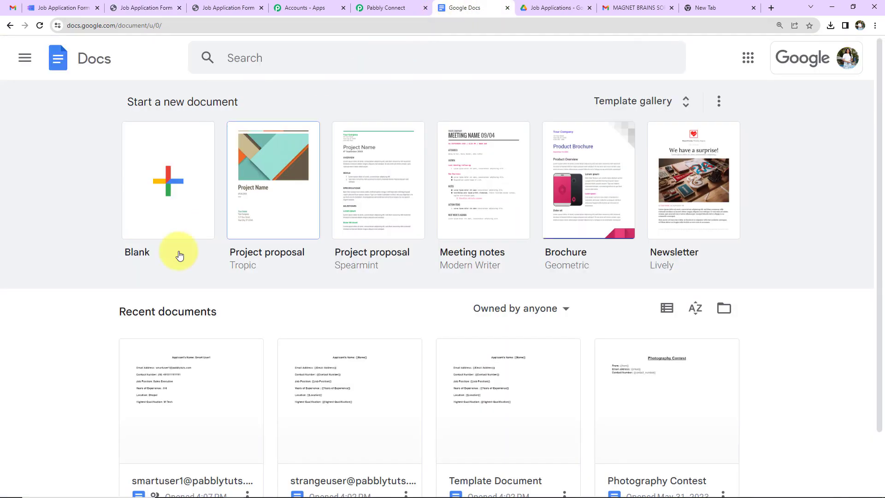
{"action": "scroll", "coordinate": [178, 405], "scroll_direction": "down", "scroll_amount": 2}
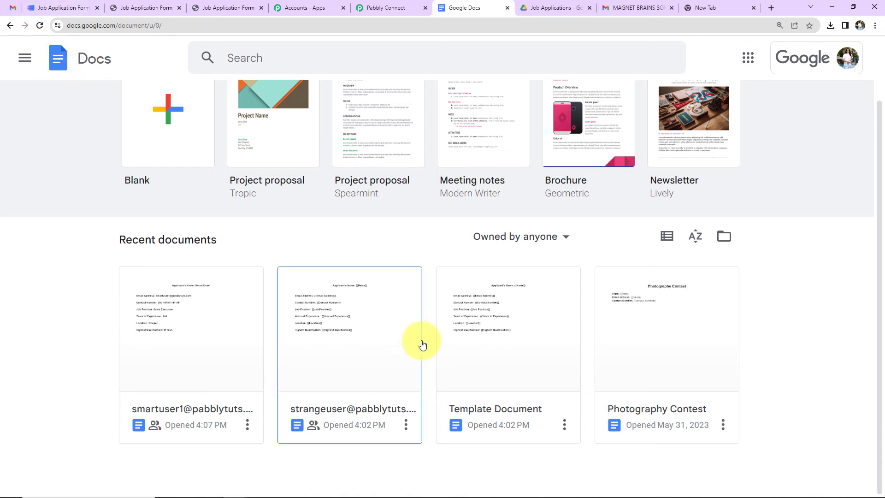
{"action": "left_click", "coordinate": [390, 421]}
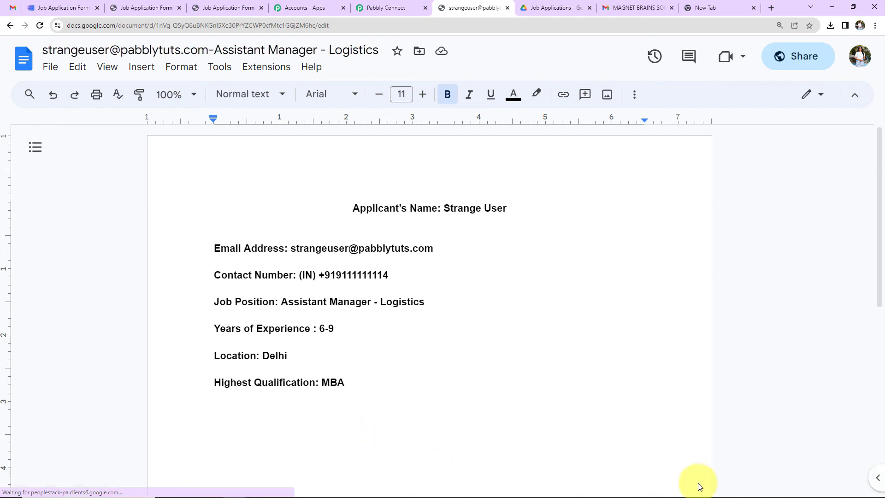
{"action": "left_click", "coordinate": [13, 7]}
{"action": "left_click", "coordinate": [522, 164]}
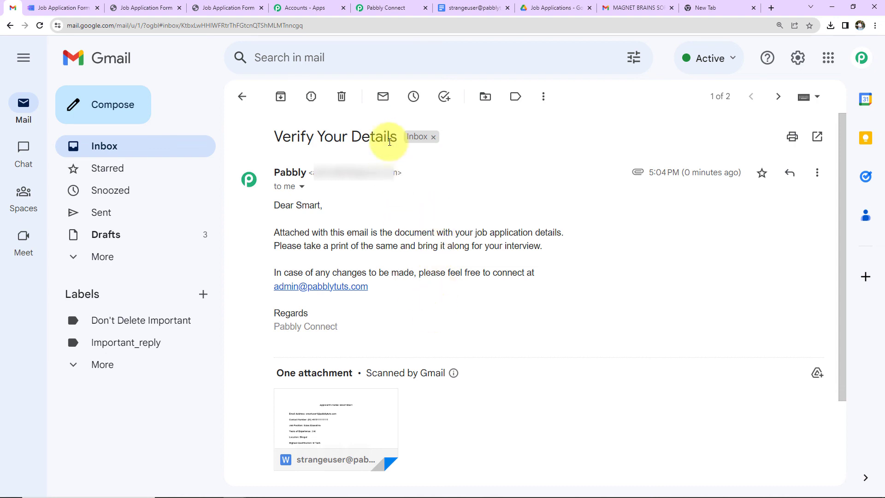
Go back to the Pabbly Connect workflow and scroll up to its MakeForms trigger
{"action": "left_click", "coordinate": [387, 8]}
{"action": "scroll", "coordinate": [400, 264], "scroll_direction": "up", "scroll_amount": 20}
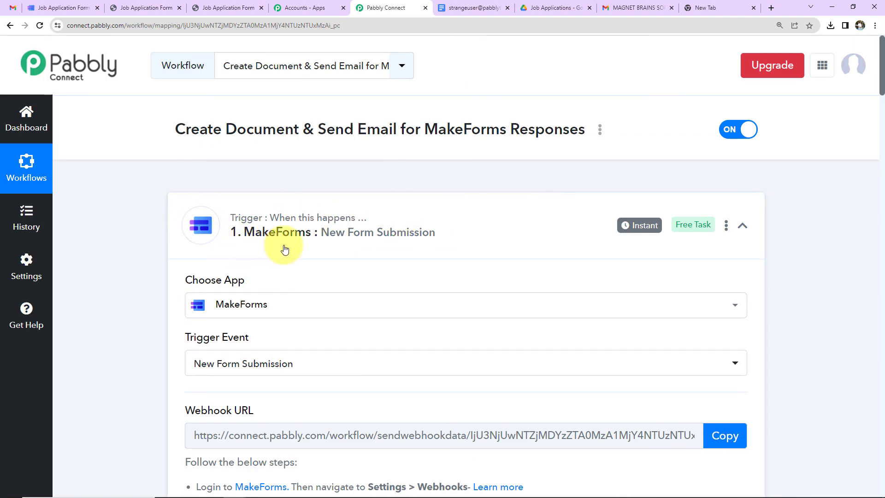
Collapse the MakeForms trigger, Google Drive sharing and Gmail Send Email steps
{"action": "left_click", "coordinate": [743, 225]}
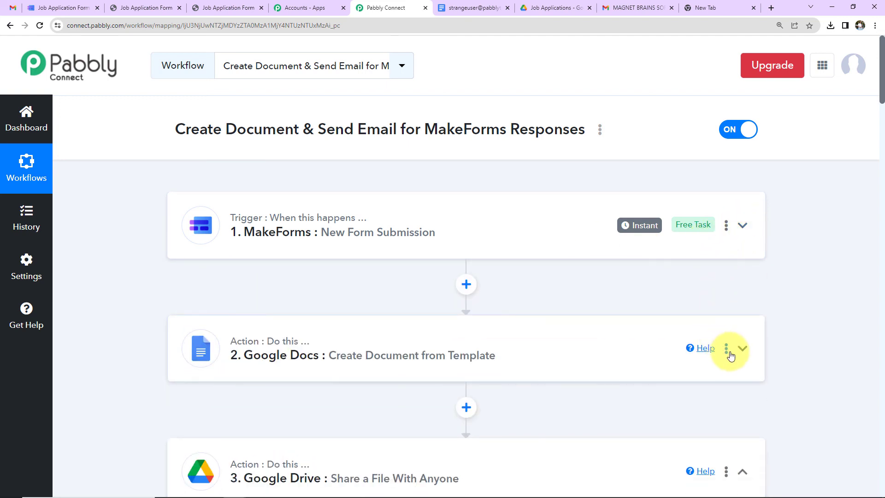
{"action": "left_click", "coordinate": [742, 472]}
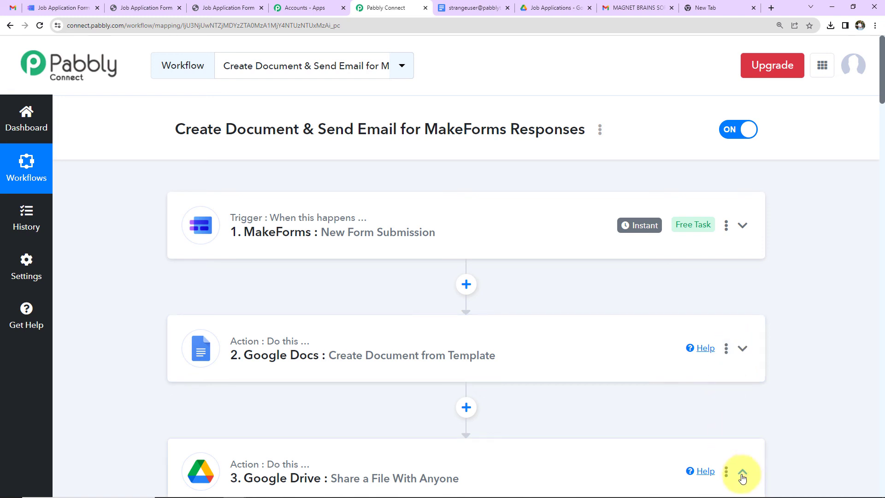
{"action": "scroll", "coordinate": [751, 396], "scroll_direction": "down", "scroll_amount": 2}
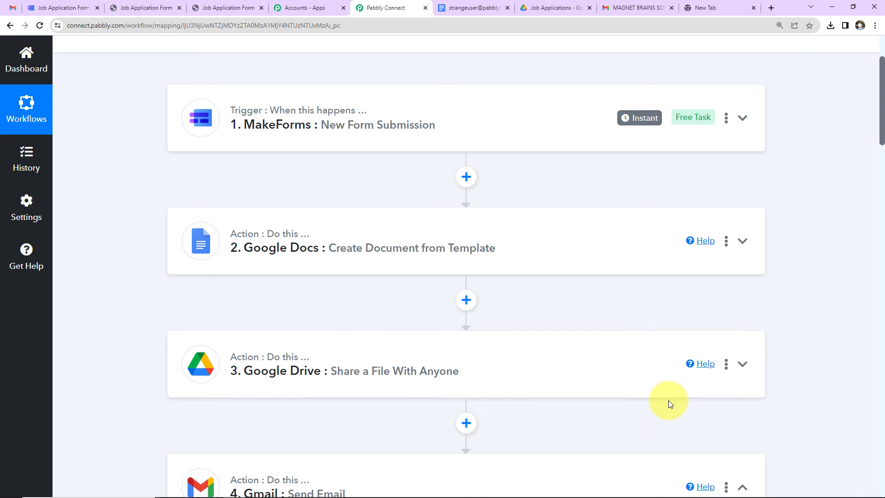
{"action": "scroll", "coordinate": [668, 403], "scroll_direction": "down", "scroll_amount": 4}
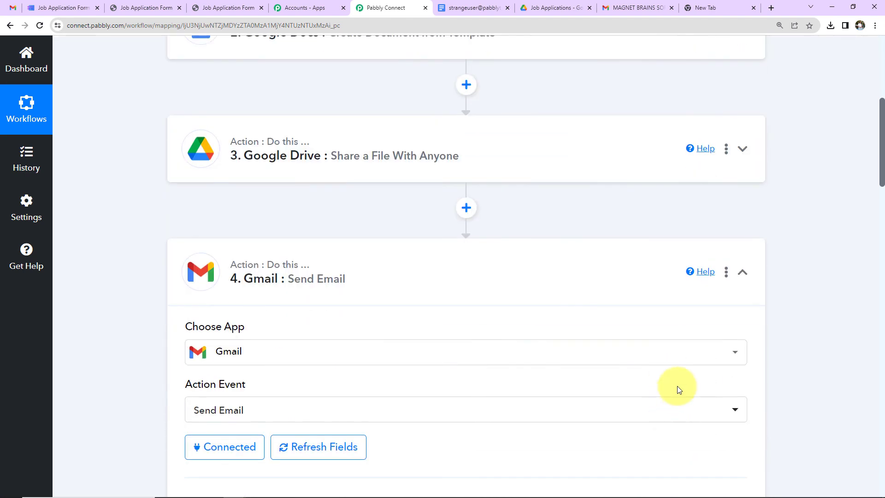
{"action": "left_click", "coordinate": [742, 272]}
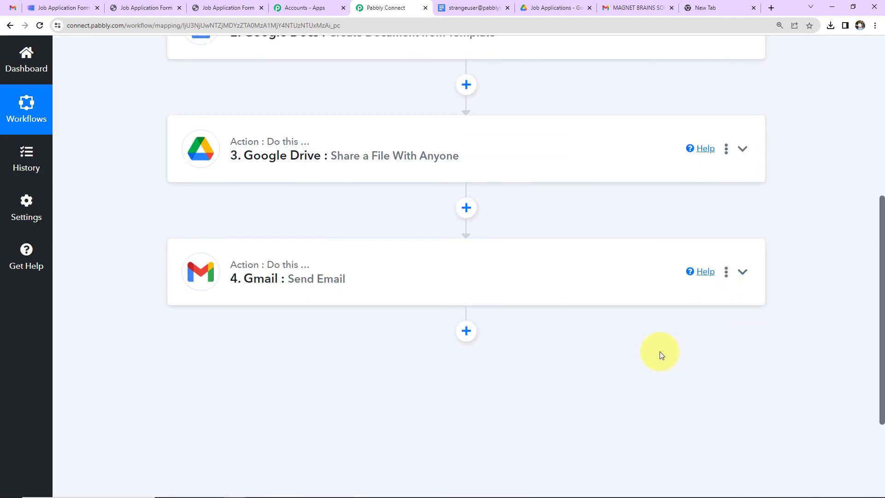